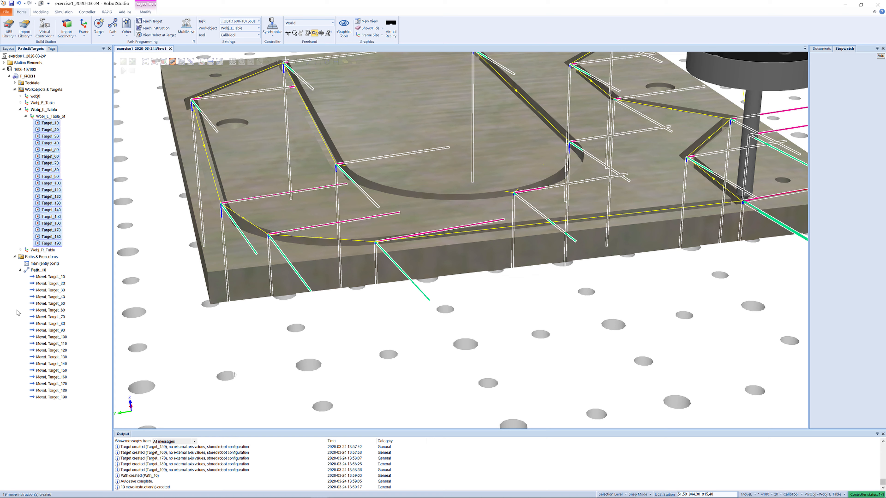
Append linear move instructions for Target_30, Target_20 and Target_10, in that order, to the end of Path_10.
{"action": "left_click", "coordinate": [38, 270]}
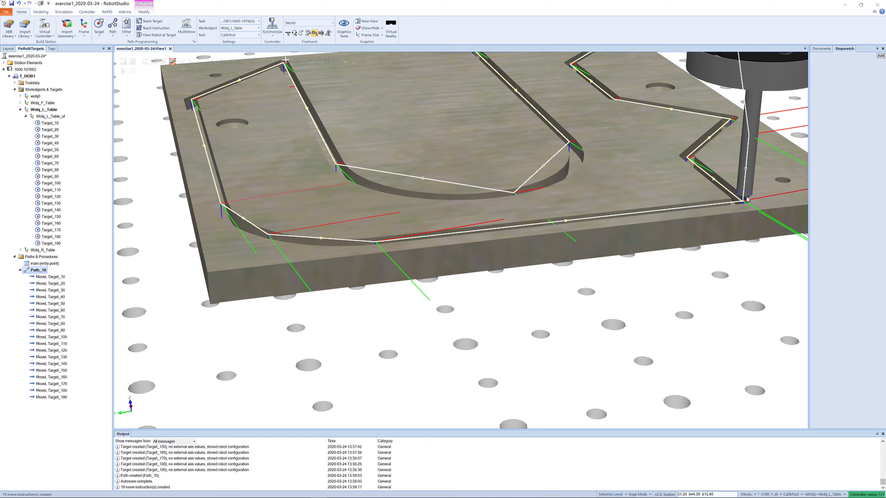
{"action": "left_click", "coordinate": [39, 136]}
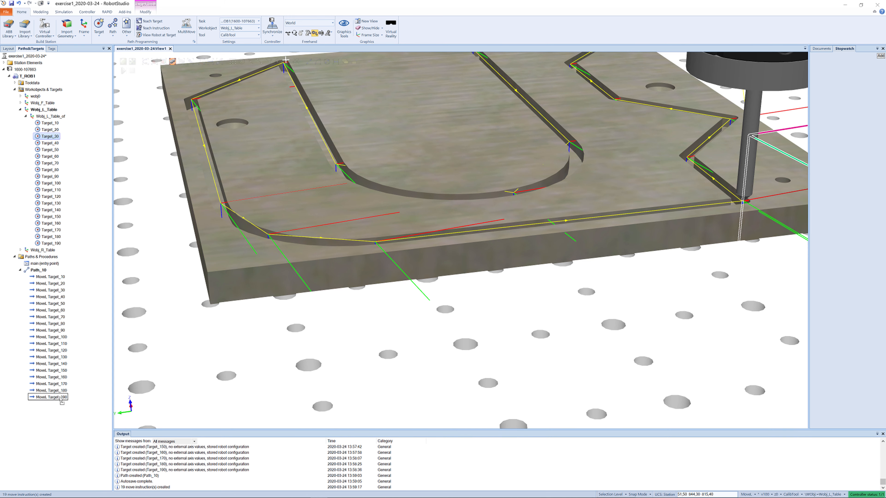
{"action": "left_click_drag", "start_coordinate": [61, 402], "coordinate": [62, 402]}
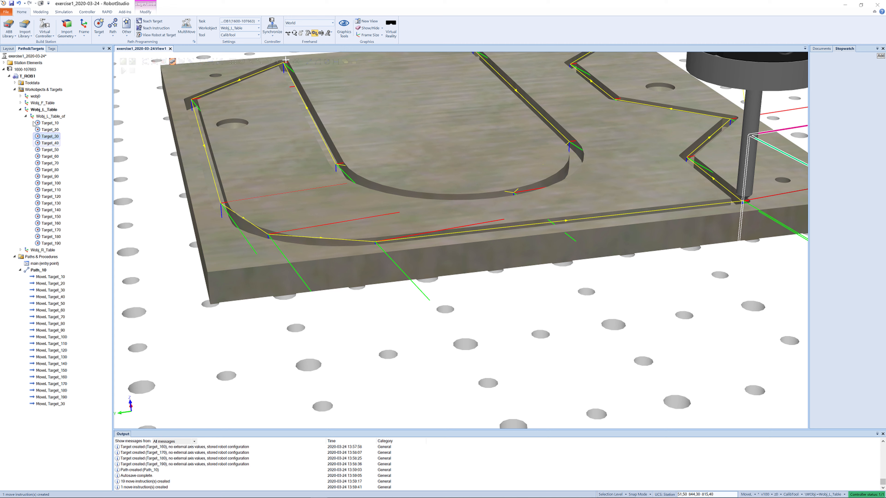
{"action": "left_click", "coordinate": [40, 130]}
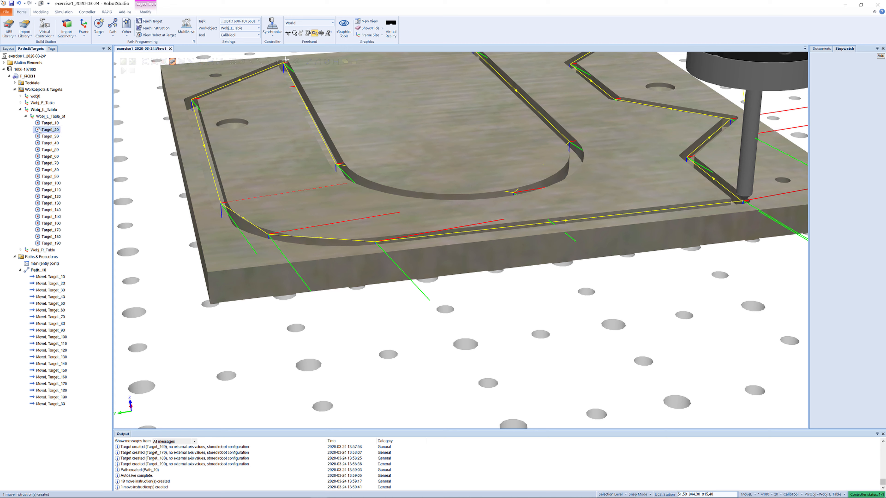
{"action": "left_click_drag", "start_coordinate": [39, 132], "coordinate": [62, 404]}
{"action": "left_click", "coordinate": [40, 124]}
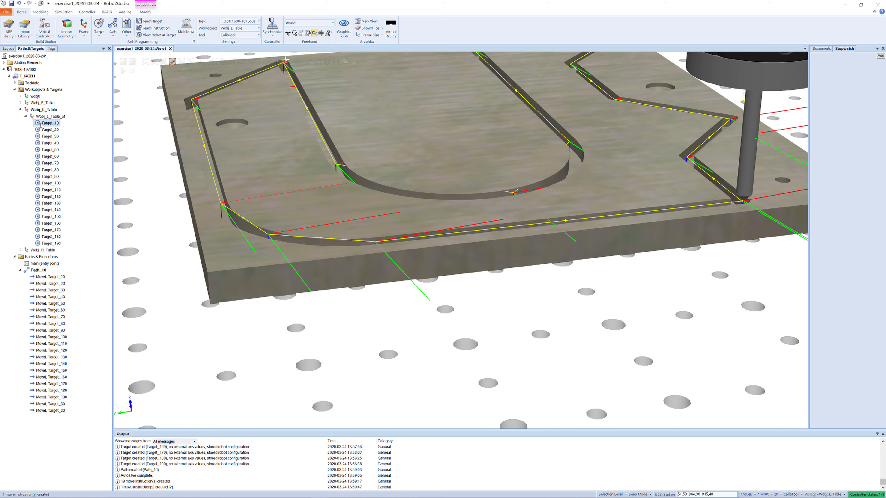
{"action": "left_click_drag", "start_coordinate": [65, 283], "coordinate": [62, 407]}
Run Auto Configuration on Path_10 for its linear/circular move instructions.
{"action": "scroll", "coordinate": [546, 225], "scroll_direction": "down", "scroll_amount": 6}
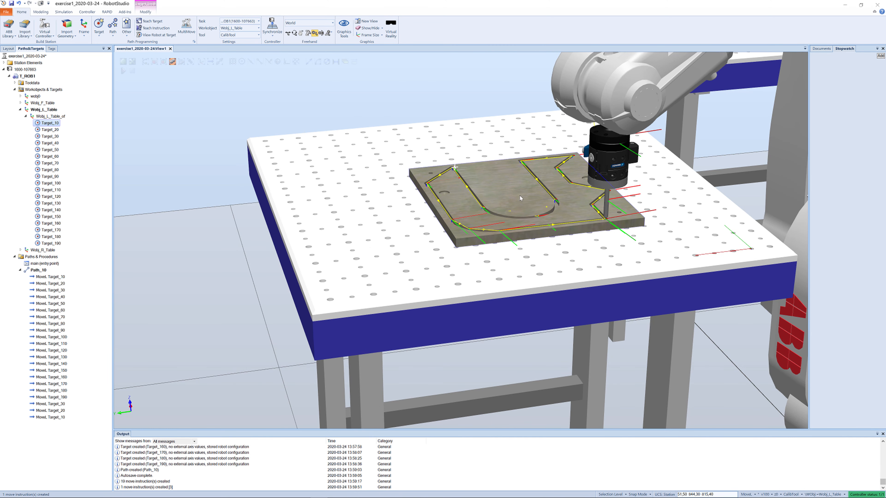
{"action": "left_click_drag", "start_coordinate": [520, 197], "coordinate": [567, 209], "text": "ctrl+shift"}
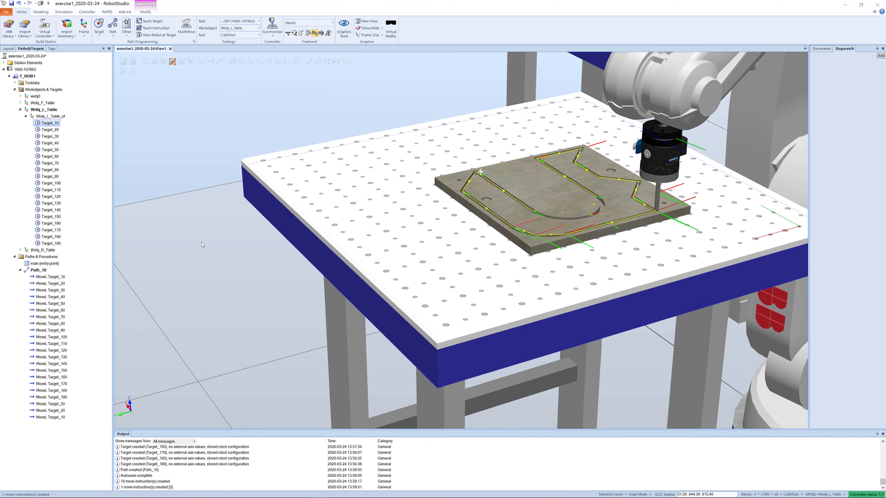
{"action": "left_click", "coordinate": [31, 271]}
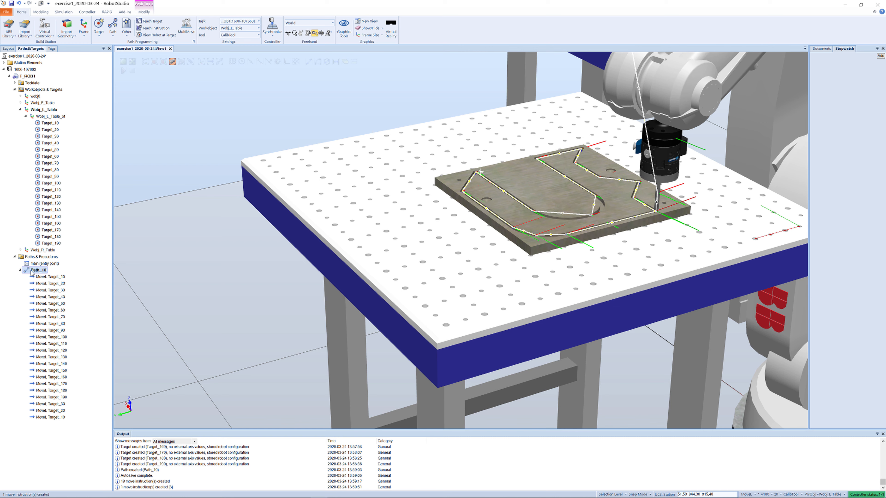
{"action": "right_click", "coordinate": [32, 273]}
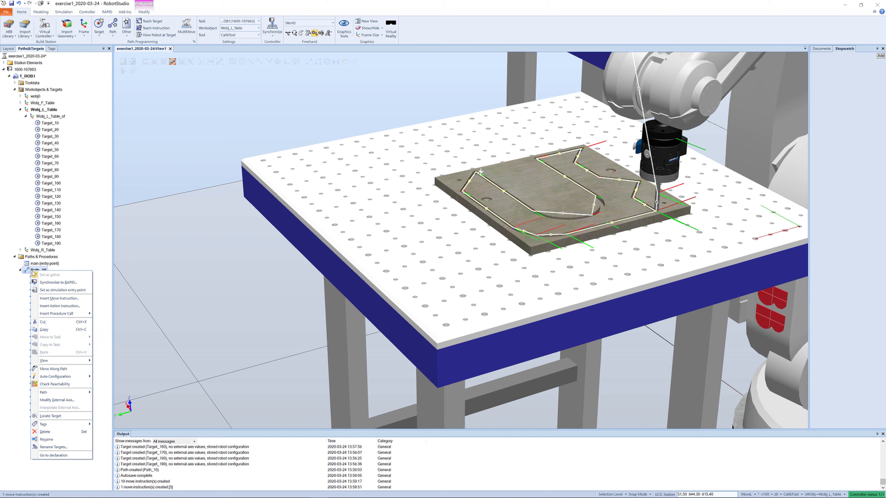
{"action": "mouse_move", "coordinate": [72, 393]}
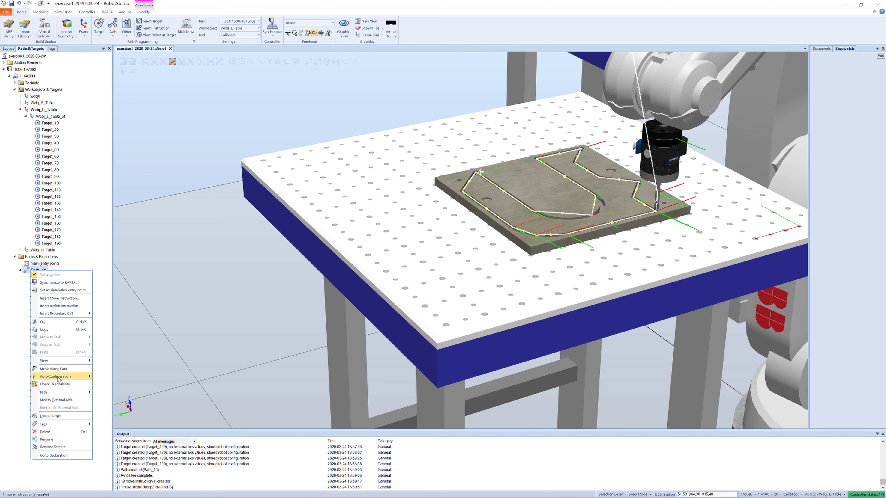
{"action": "mouse_move", "coordinate": [58, 380]}
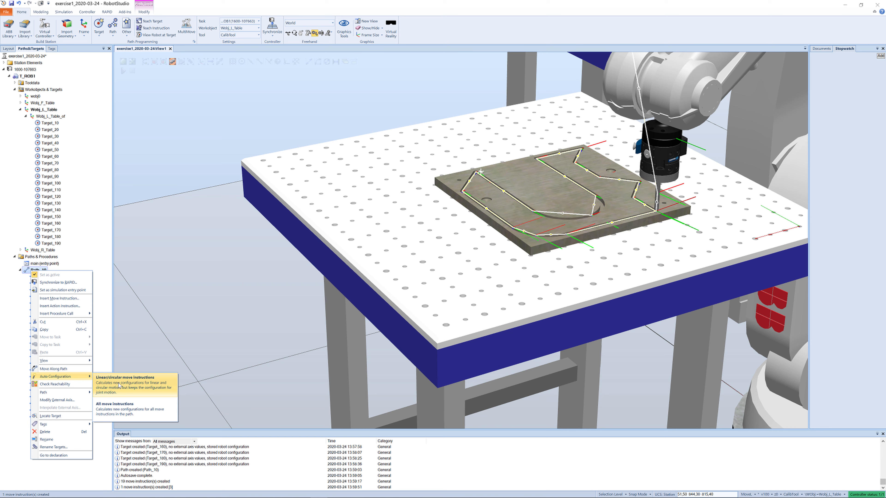
{"action": "left_click", "coordinate": [119, 385]}
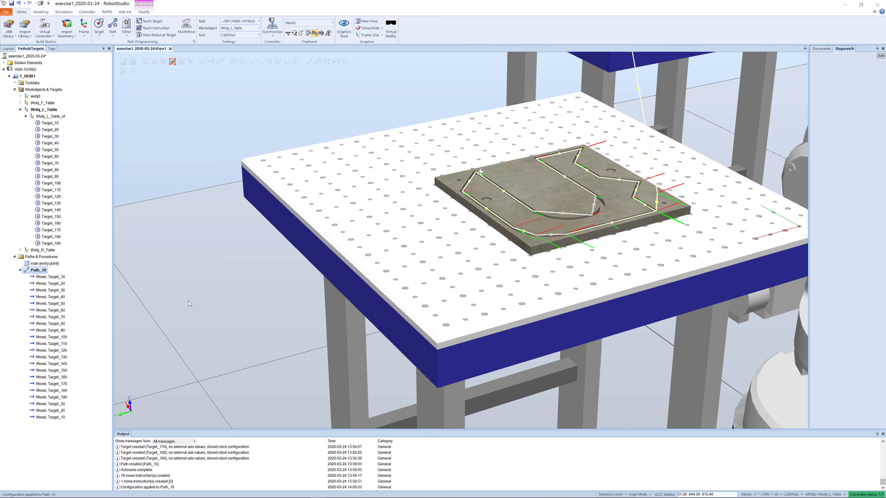
Move the robot along Path_10 and watch the tool's motion over the plate.
{"action": "right_click", "coordinate": [33, 270]}
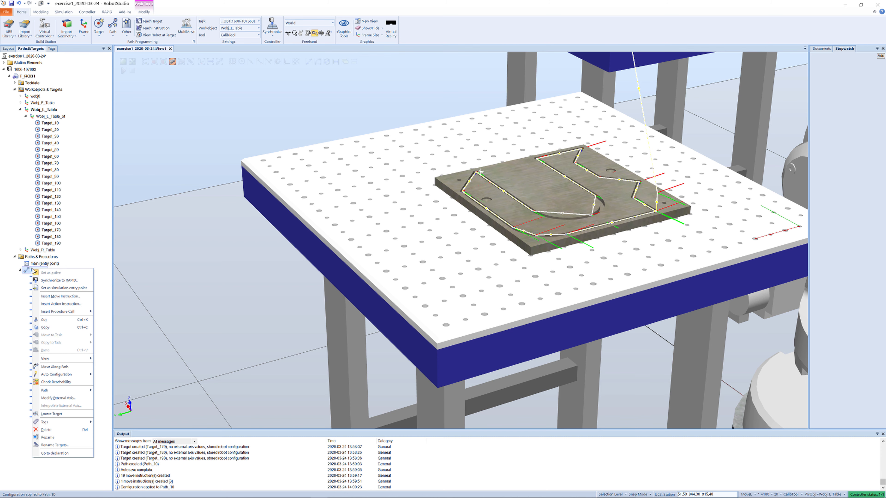
{"action": "left_click", "coordinate": [64, 366]}
{"action": "scroll", "coordinate": [455, 222], "scroll_direction": "down", "scroll_amount": 5}
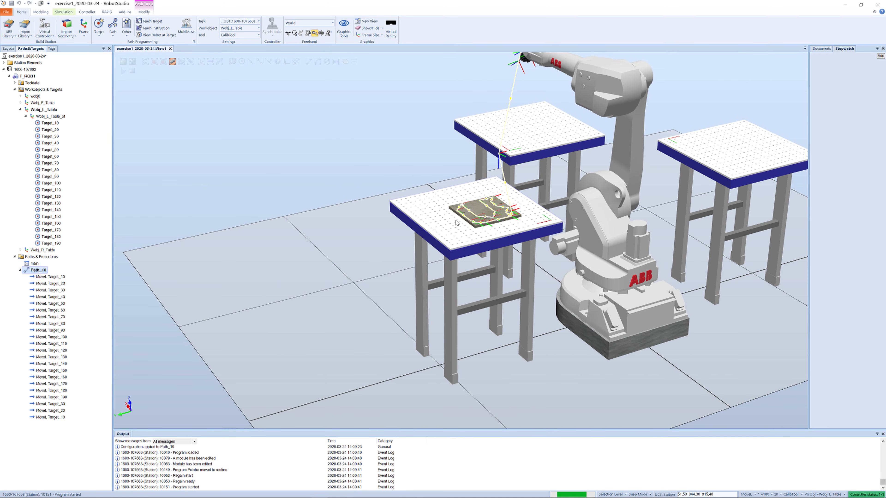
{"action": "scroll", "coordinate": [461, 225], "scroll_direction": "up", "scroll_amount": 6}
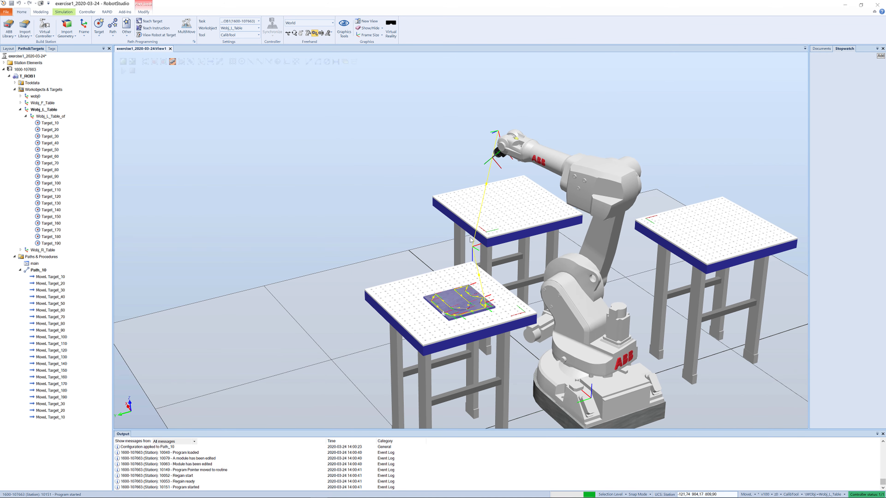
{"action": "scroll", "coordinate": [471, 240], "scroll_direction": "down", "scroll_amount": 5}
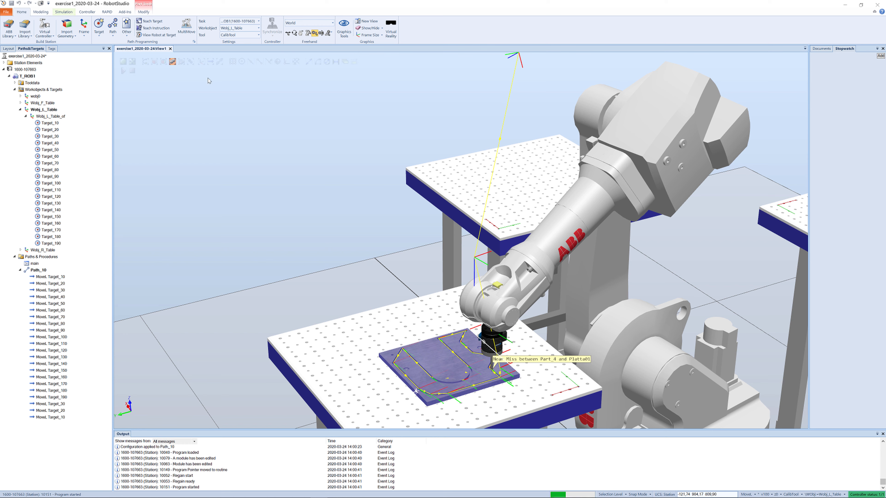
Resume the paused robot motion several times, then stop the simulation.
{"action": "left_click", "coordinate": [56, 12]}
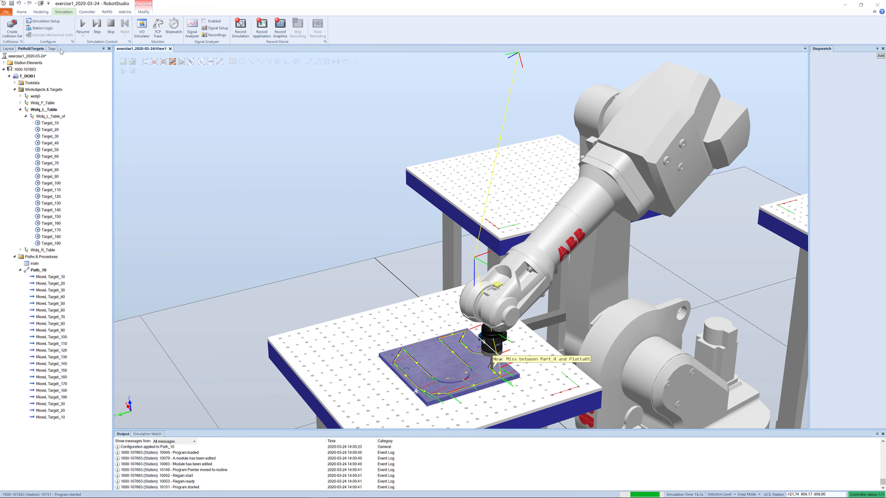
{"action": "left_click", "coordinate": [83, 30]}
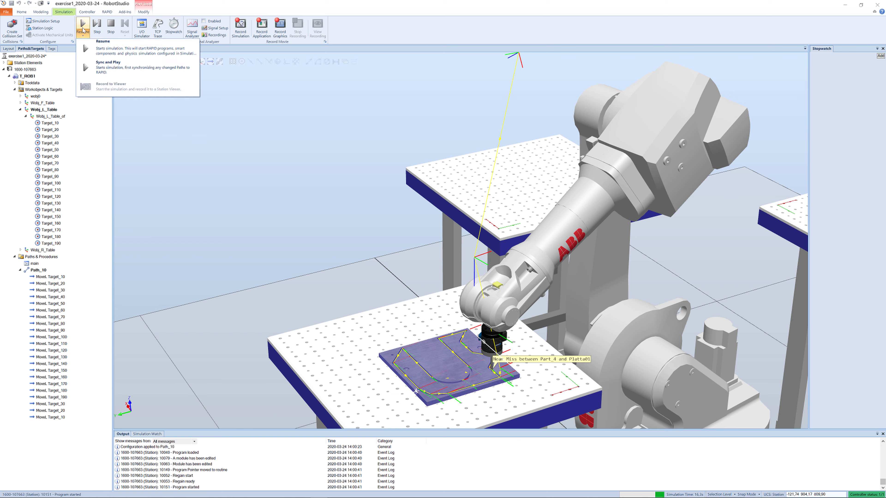
{"action": "left_click", "coordinate": [100, 47]}
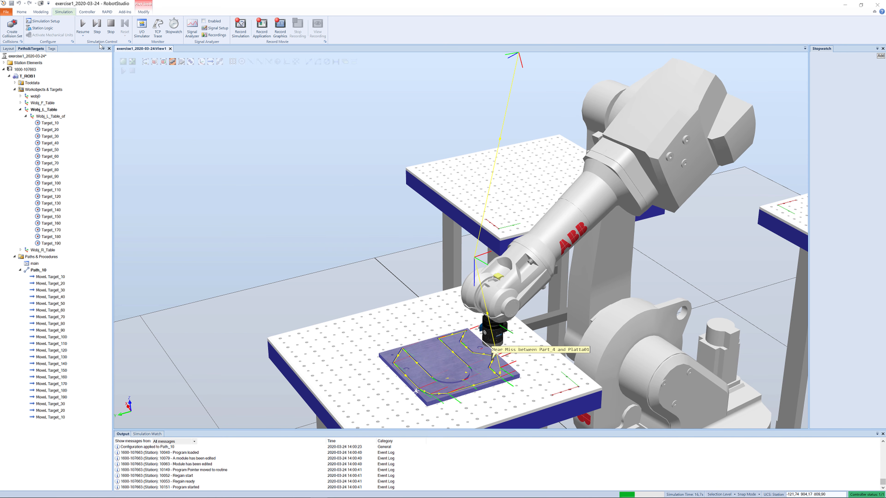
{"action": "left_click", "coordinate": [84, 25]}
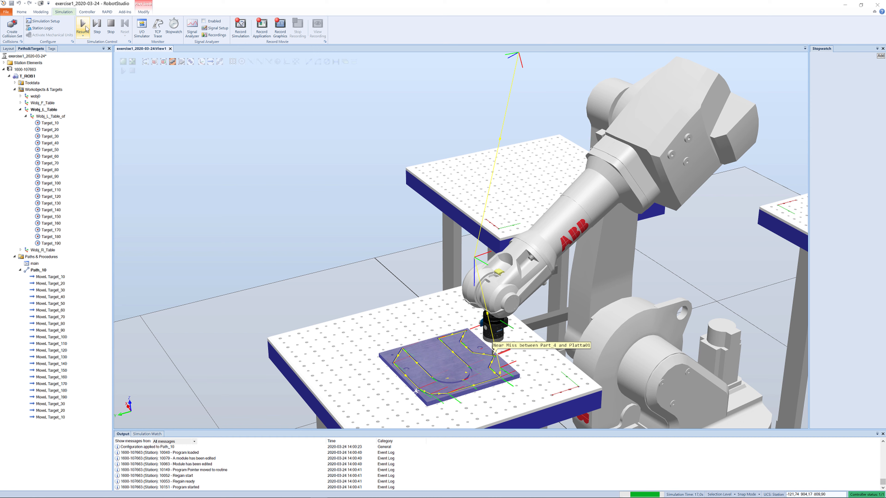
{"action": "left_click", "coordinate": [110, 25]}
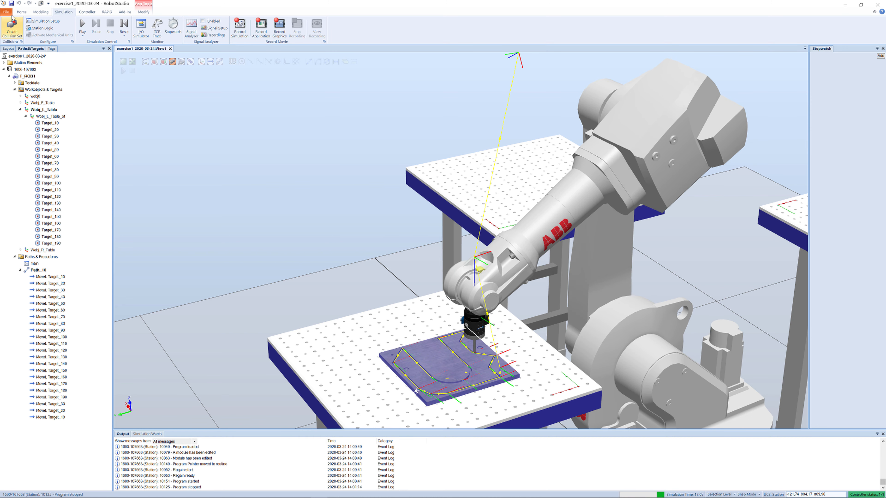
Open the modification settings of CollisionSet_1.
{"action": "left_click", "coordinate": [21, 12]}
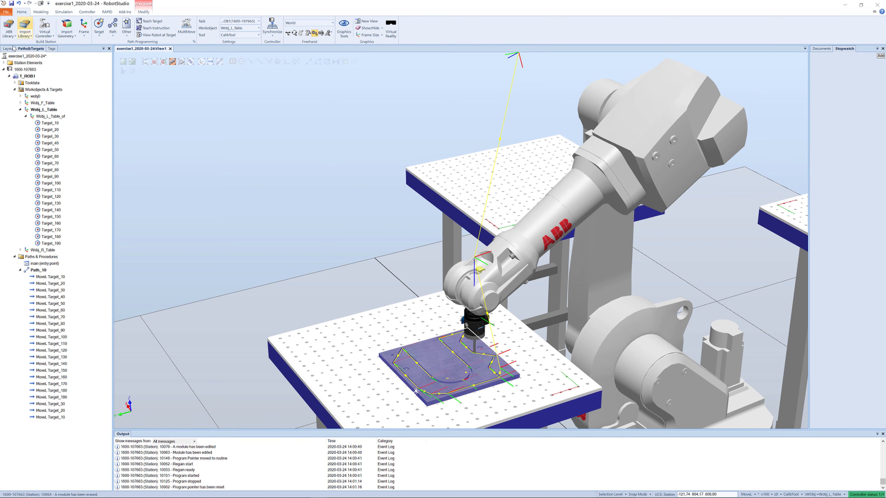
{"action": "left_click", "coordinate": [9, 49]}
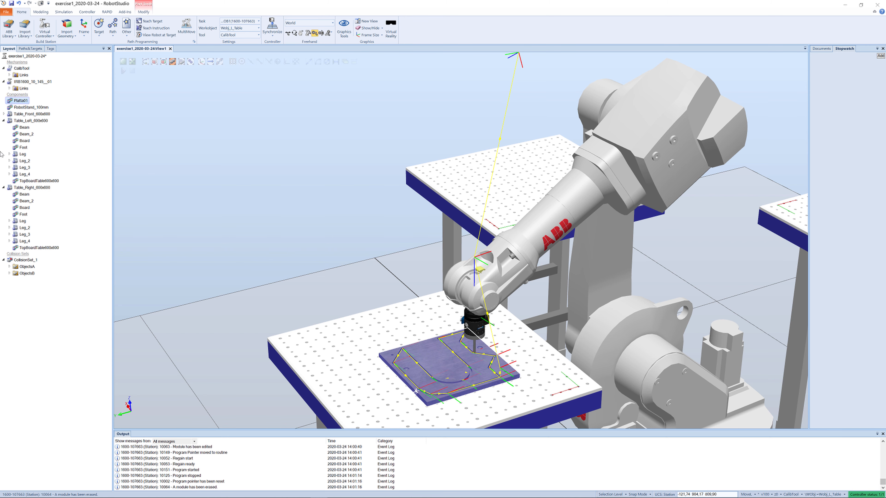
{"action": "right_click", "coordinate": [21, 261]}
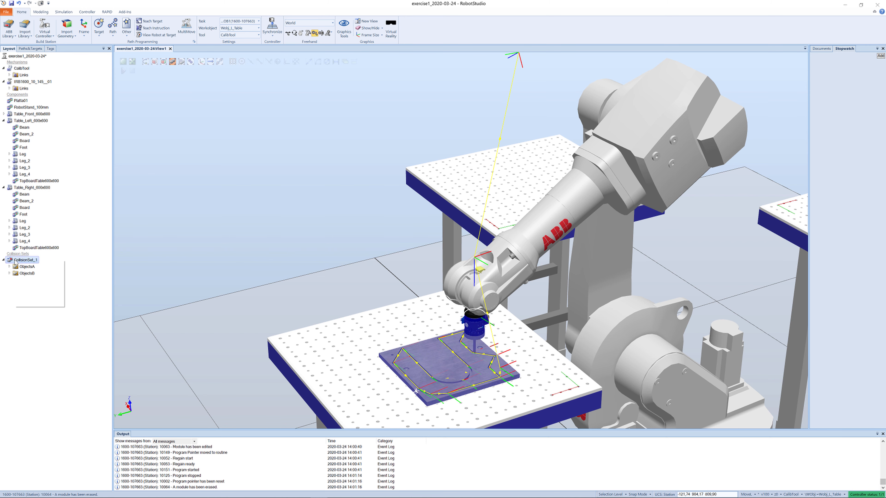
{"action": "left_click", "coordinate": [38, 271]}
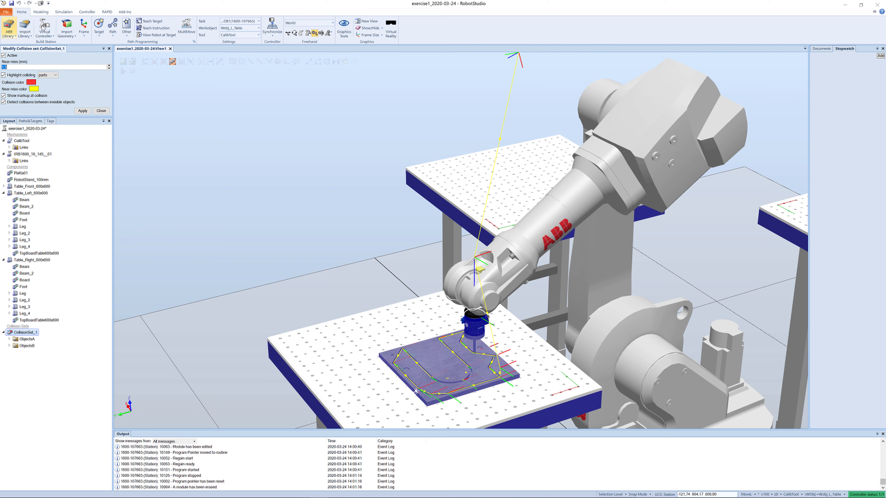
Disable pausing or stopping the simulation at collision in the collision options, and close the collision set's settings.
{"action": "left_click", "coordinate": [63, 12]}
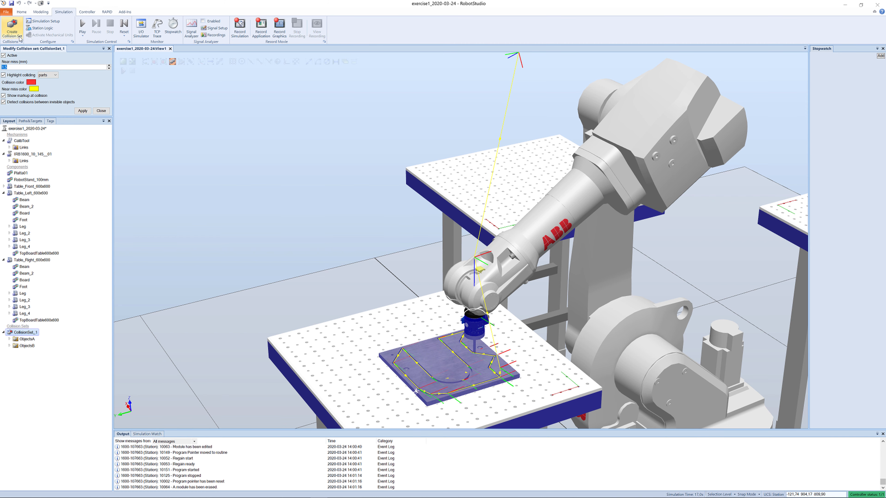
{"action": "left_click", "coordinate": [21, 41]}
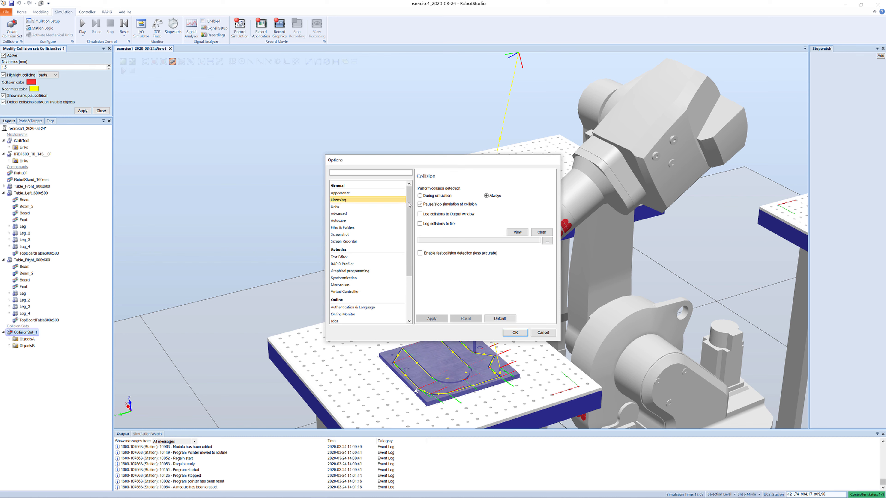
{"action": "left_click", "coordinate": [420, 205]}
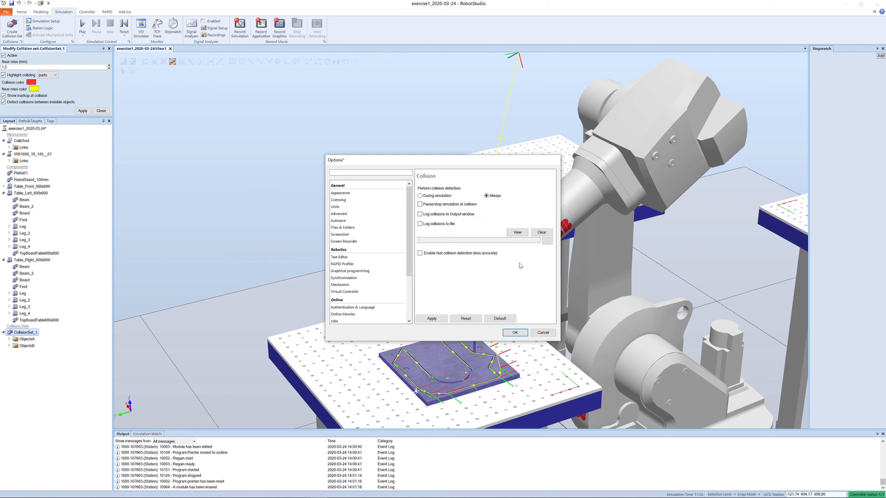
{"action": "left_click", "coordinate": [515, 333]}
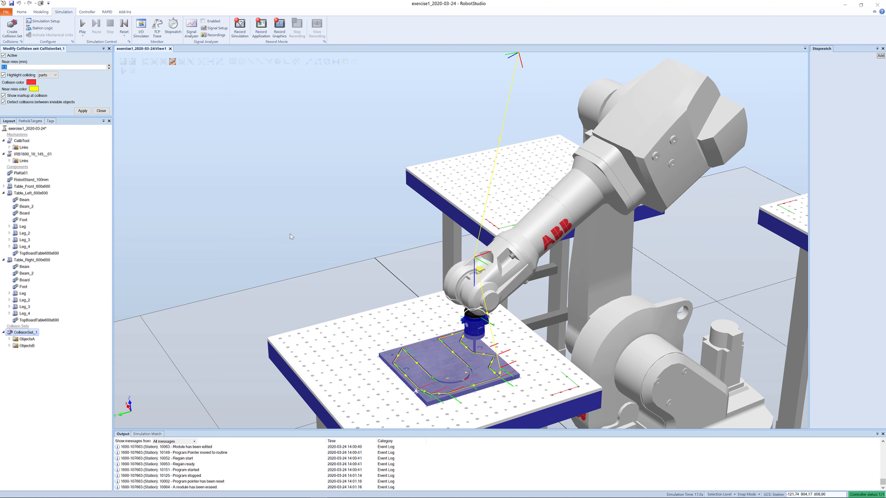
{"action": "left_click", "coordinate": [106, 111]}
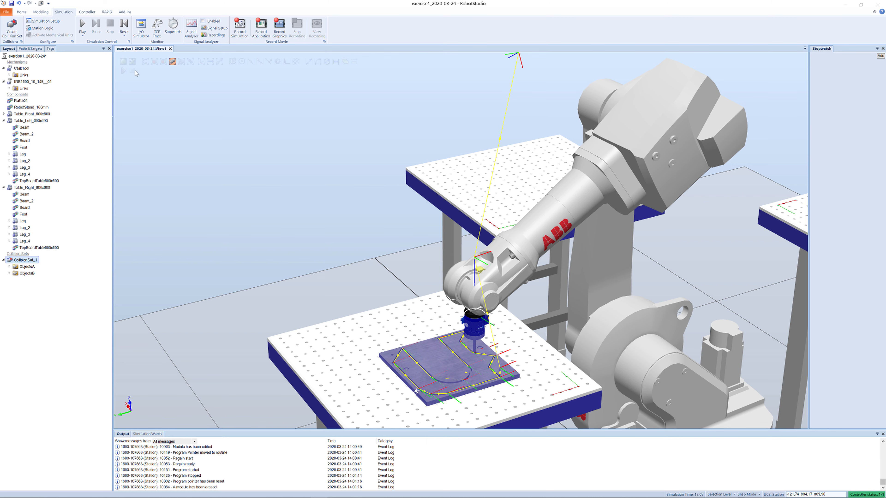
Try to play the simulation repeatedly, and check the simulation reset options.
{"action": "left_click", "coordinate": [83, 25]}
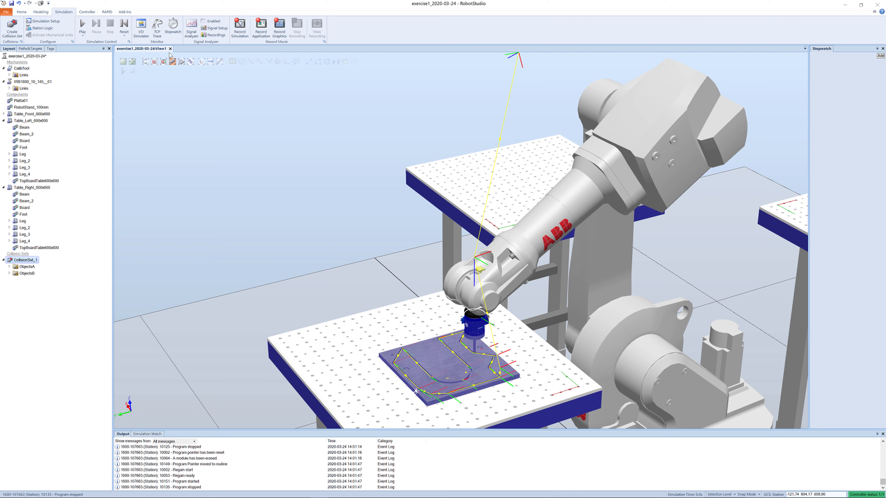
{"action": "left_click", "coordinate": [83, 25]}
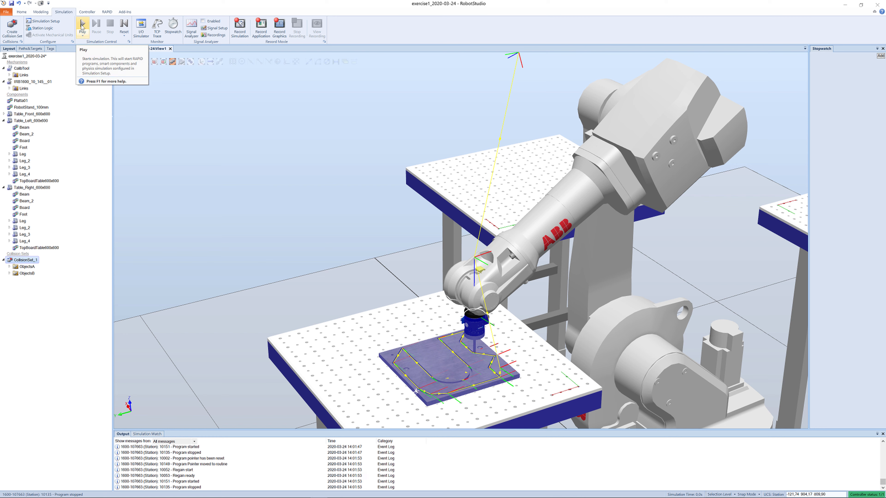
{"action": "left_click", "coordinate": [83, 25]}
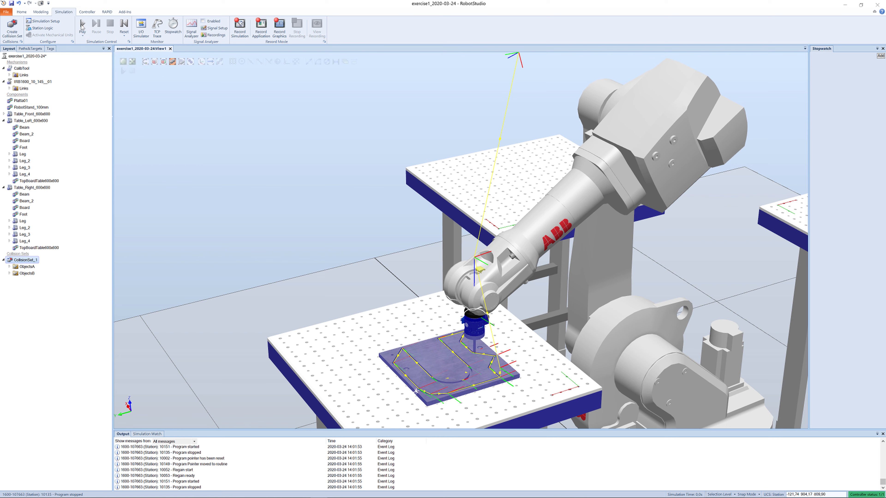
{"action": "left_click", "coordinate": [82, 25]}
{"action": "left_click", "coordinate": [125, 28]}
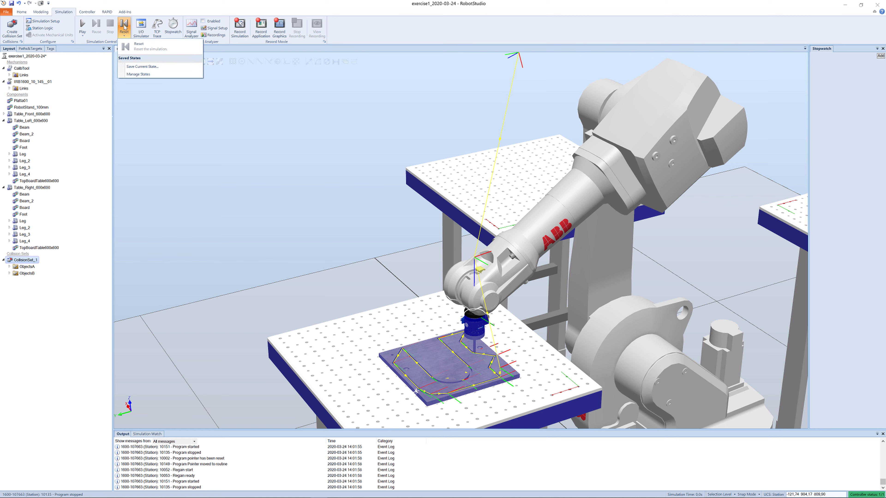
{"action": "left_click", "coordinate": [125, 27]}
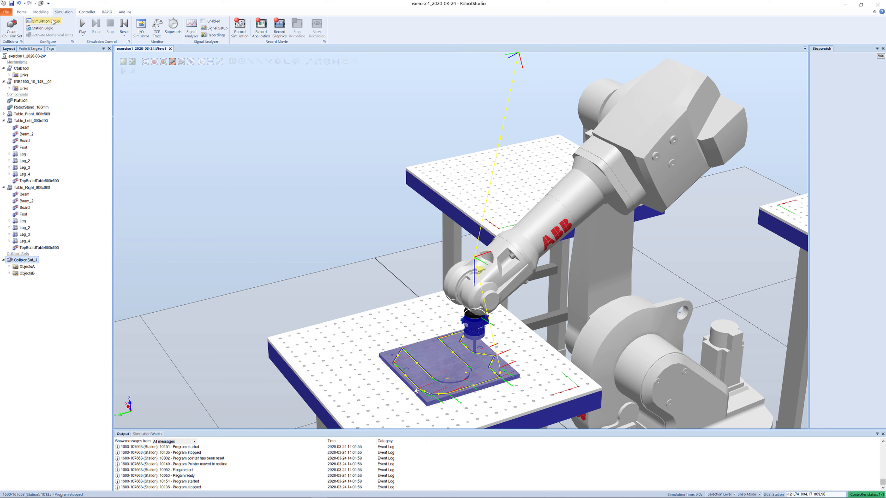
Move the robot along Path_10 from the station's paths and procedures.
{"action": "left_click", "coordinate": [21, 11]}
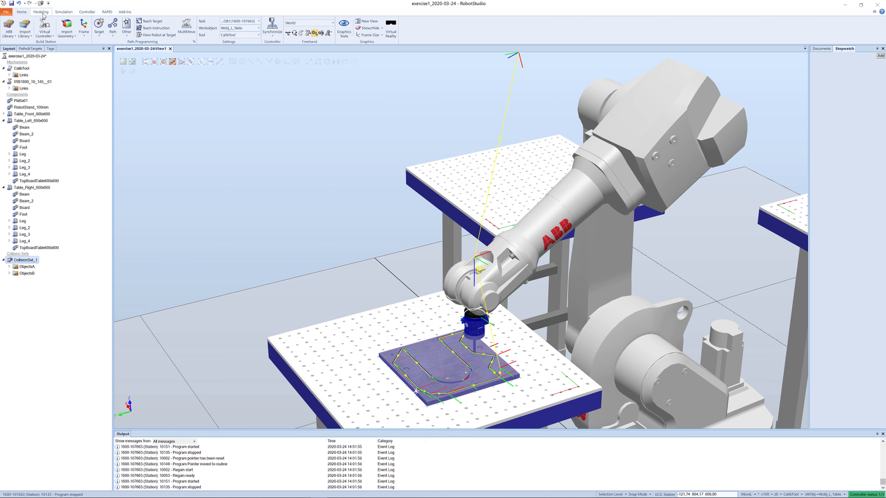
{"action": "left_click", "coordinate": [30, 48]}
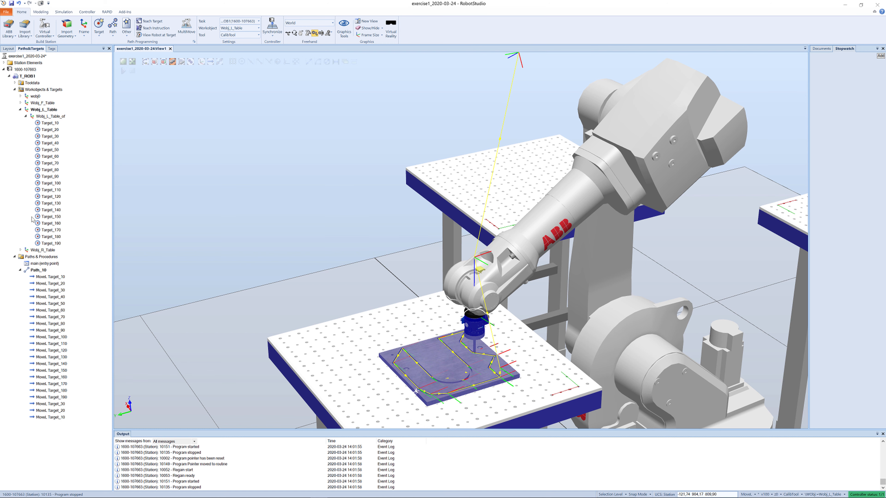
{"action": "right_click", "coordinate": [37, 271]}
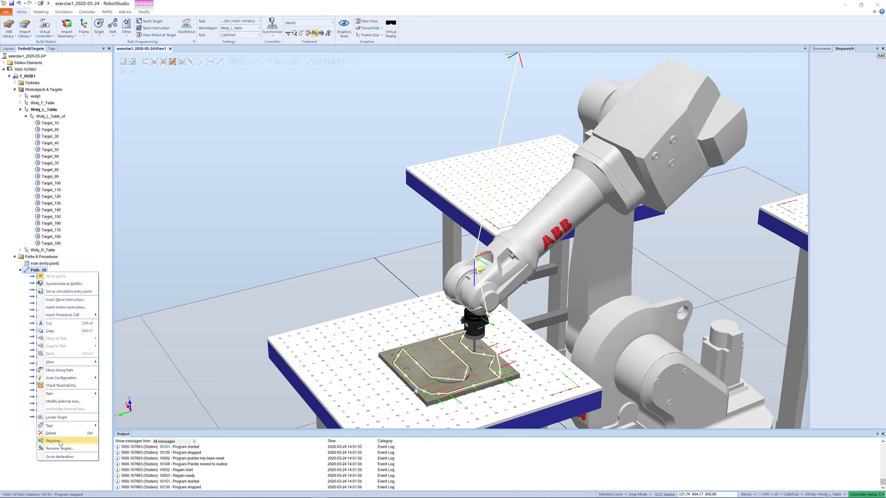
{"action": "left_click", "coordinate": [59, 371]}
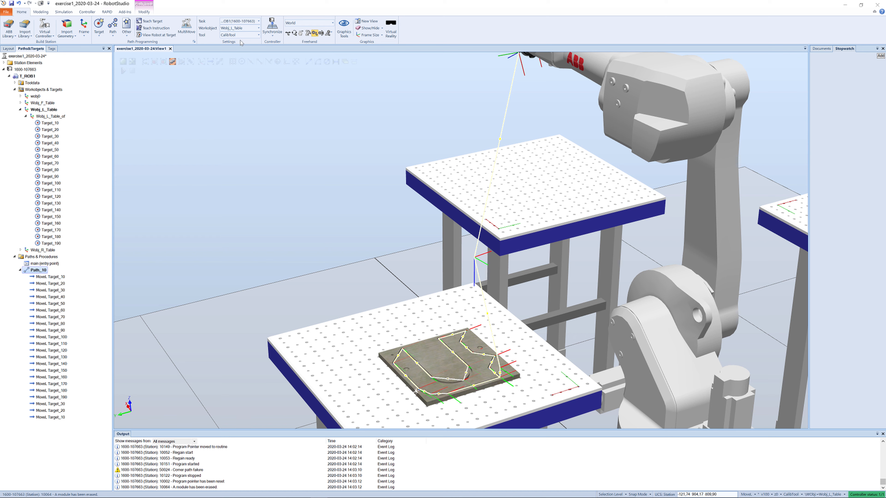
Synchronize the whole station controller to RAPID, including main, Path_10, the tool data and the work objects.
{"action": "left_click", "coordinate": [272, 35]}
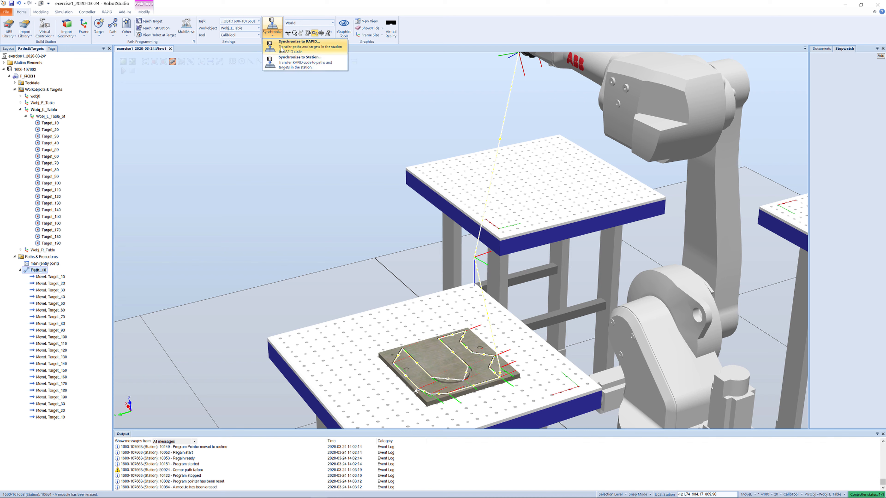
{"action": "left_click", "coordinate": [282, 49]}
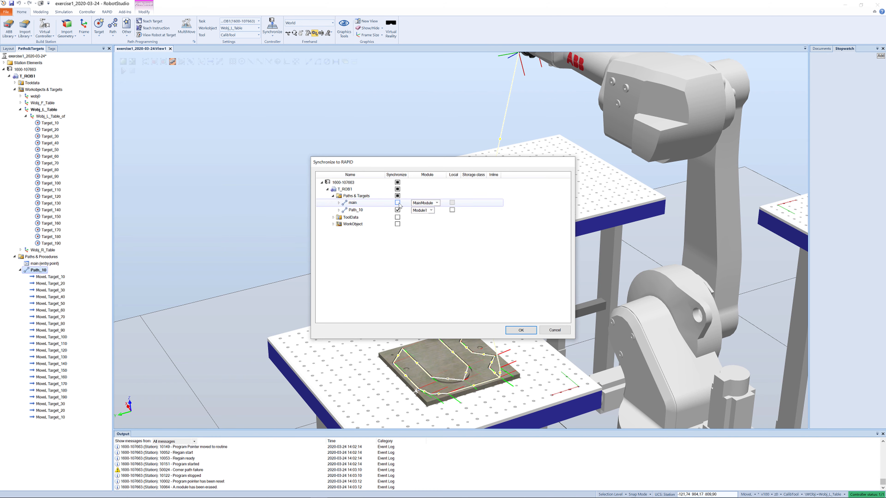
{"action": "left_click", "coordinate": [397, 183]}
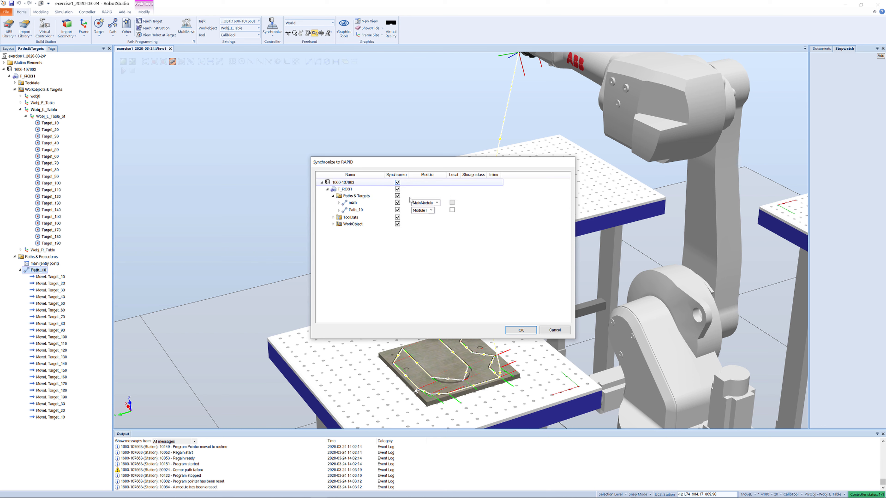
{"action": "left_click", "coordinate": [521, 330]}
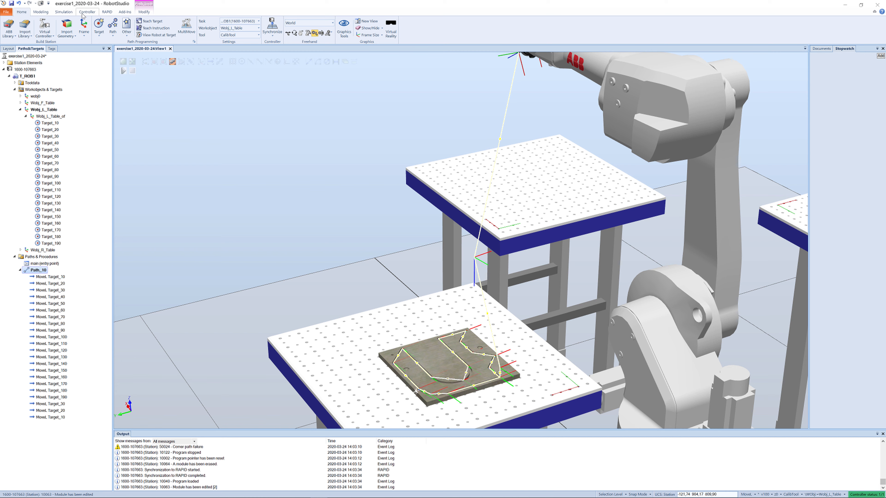
Open the RAPID code of Module1 under the T_ROB1 task.
{"action": "left_click", "coordinate": [107, 13]}
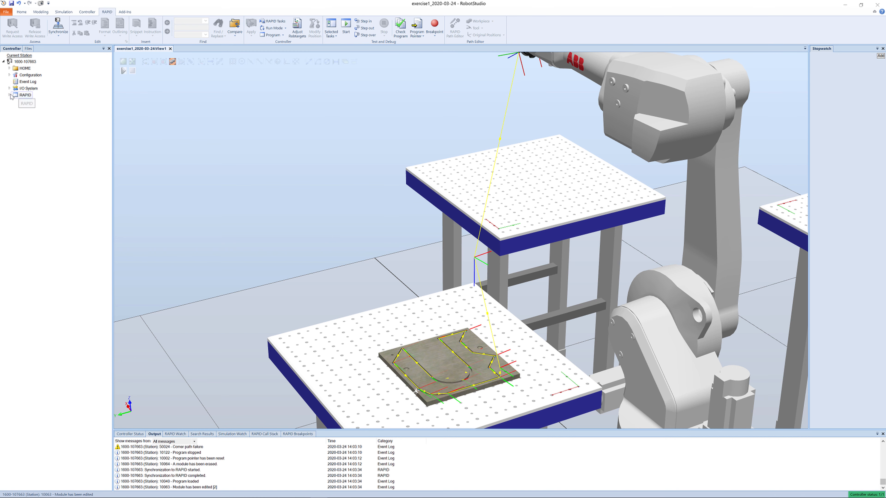
{"action": "double_click", "coordinate": [20, 95]}
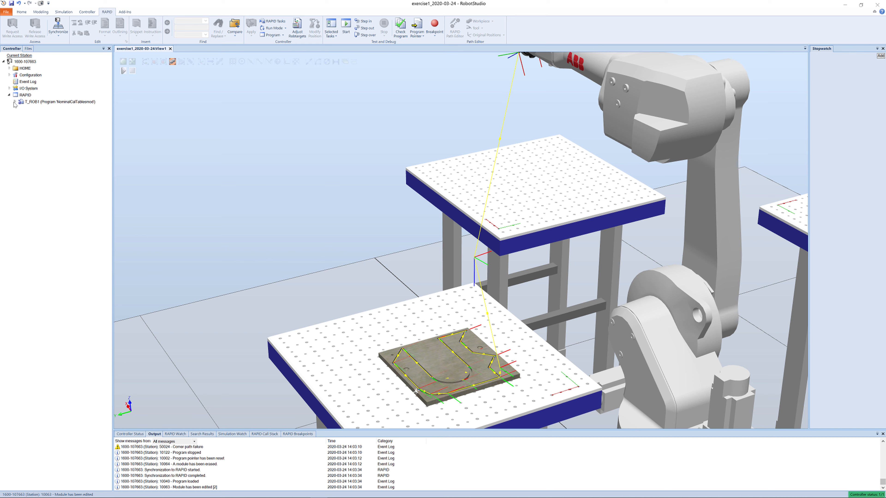
{"action": "left_click", "coordinate": [14, 102]}
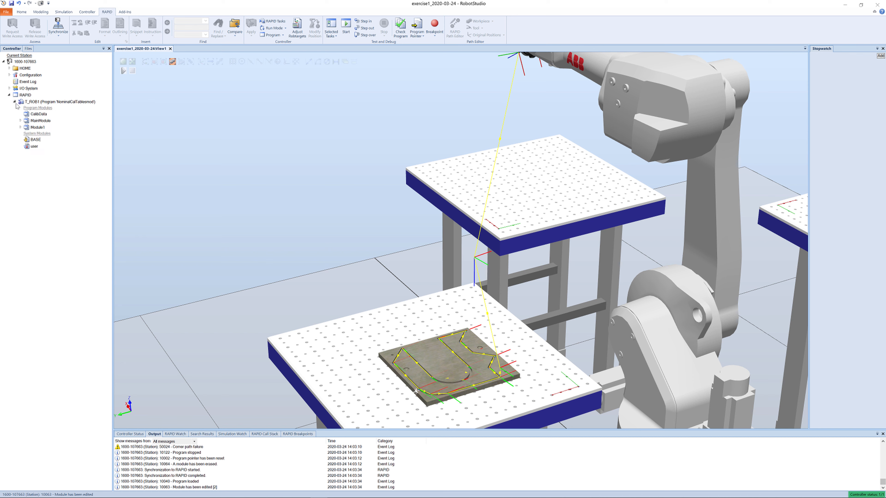
{"action": "double_click", "coordinate": [28, 128]}
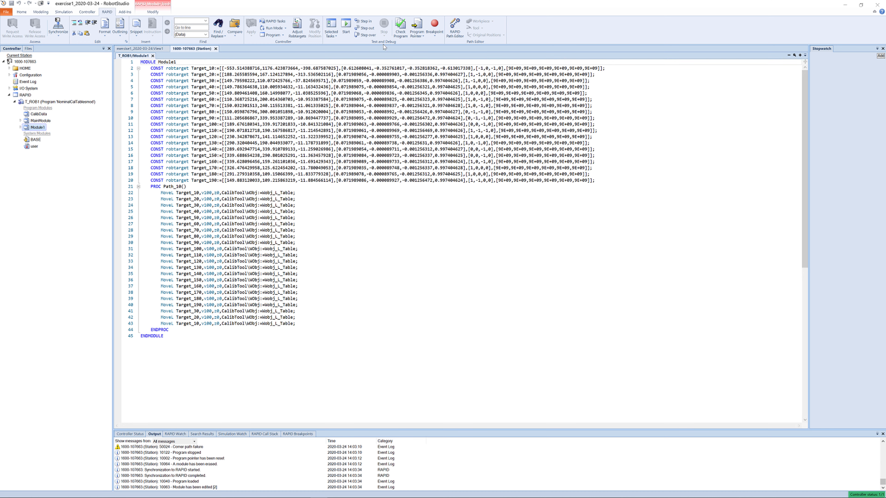
Show Path_10 in the RAPID Path Editor beside the code, with all groove targets in view.
{"action": "left_click", "coordinate": [455, 30]}
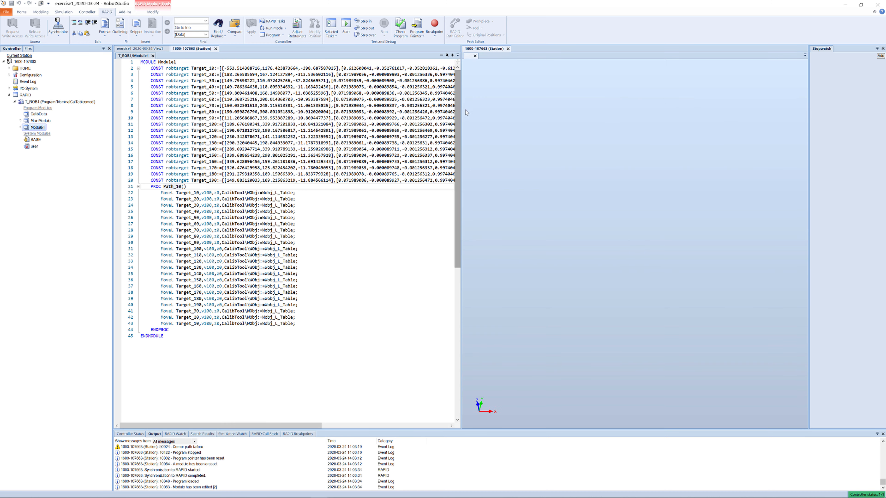
{"action": "scroll", "coordinate": [585, 246], "scroll_direction": "up", "scroll_amount": 5}
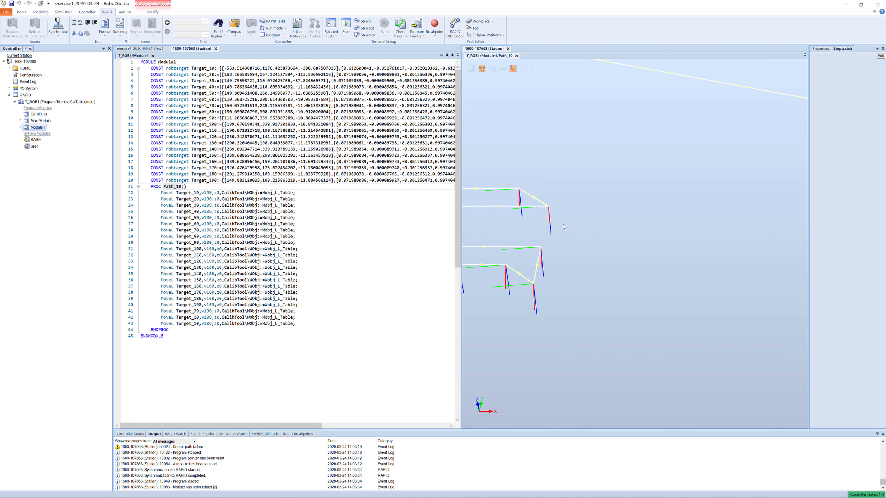
{"action": "left_click_drag", "start_coordinate": [563, 224], "coordinate": [673, 222], "text": "ctrl"}
{"action": "scroll", "coordinate": [673, 220], "scroll_direction": "up", "scroll_amount": 2}
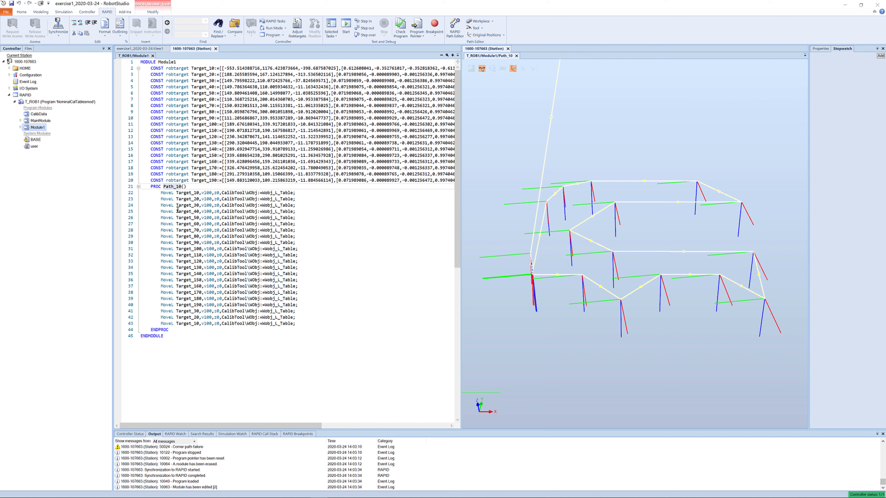
Step through the Path_10 move instructions from Target_20 to Target_120, examining each one's segment in the path view.
{"action": "left_click", "coordinate": [184, 199]}
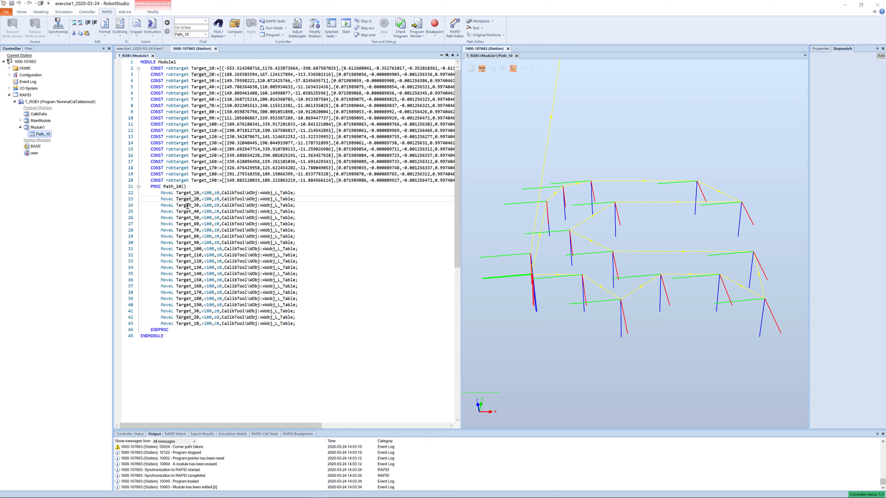
{"action": "left_click", "coordinate": [187, 207]}
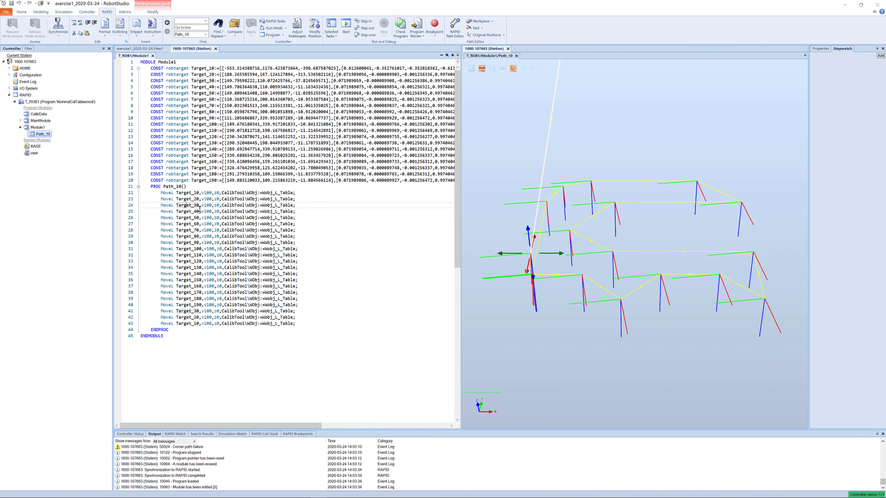
{"action": "left_click", "coordinate": [182, 212]}
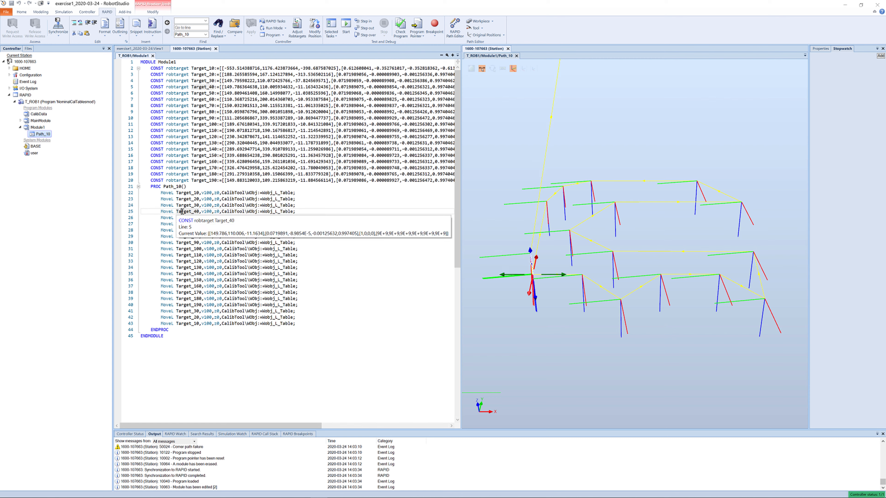
{"action": "left_click", "coordinate": [185, 218]}
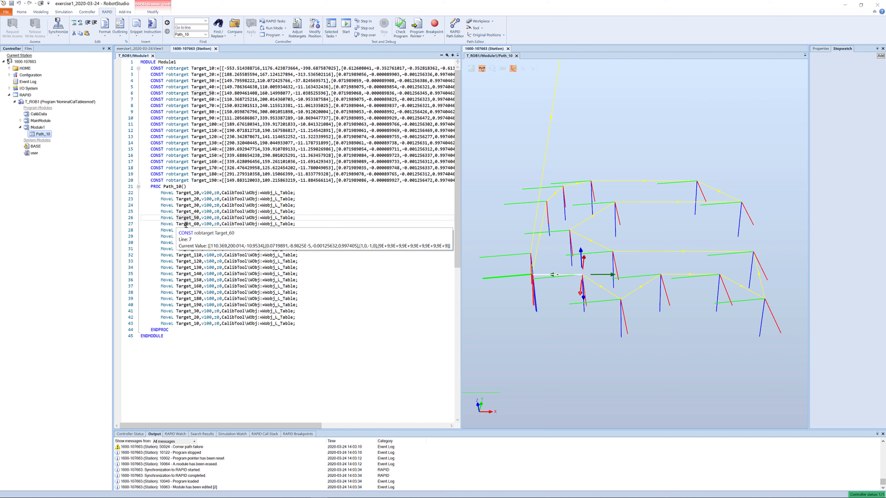
{"action": "left_click", "coordinate": [186, 224]}
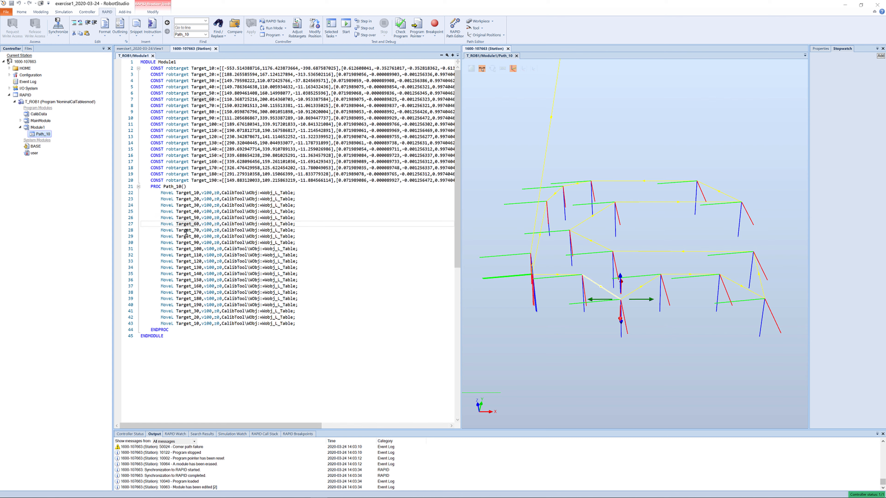
{"action": "left_click", "coordinate": [186, 230]}
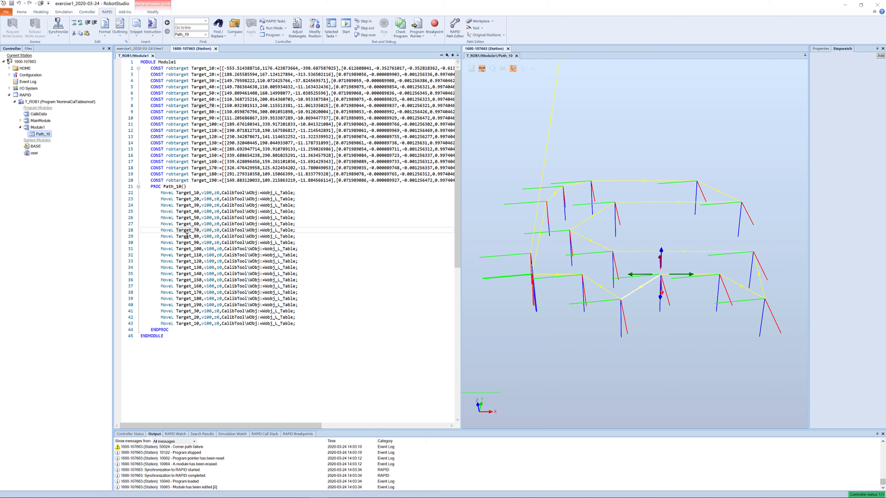
{"action": "left_click", "coordinate": [187, 237]}
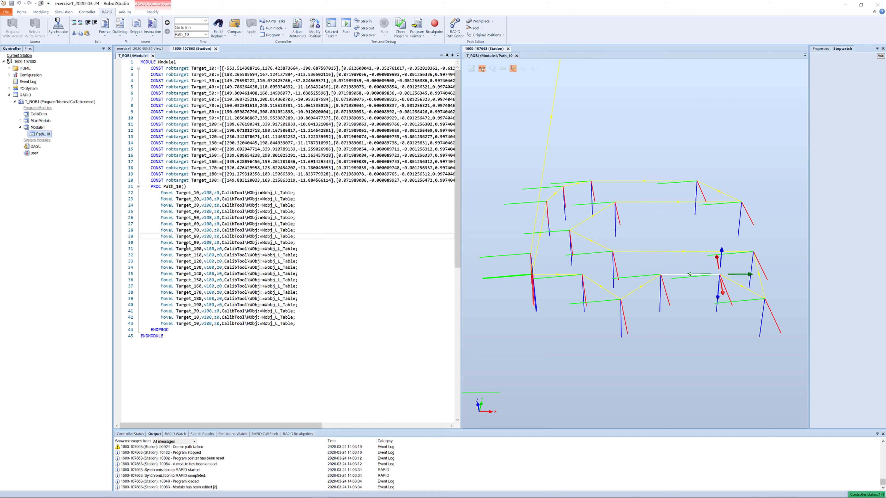
{"action": "left_click", "coordinate": [186, 244]}
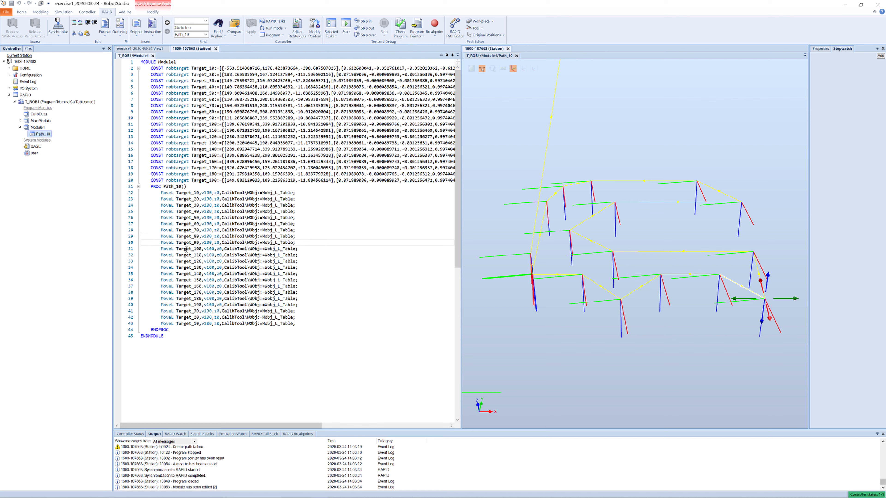
{"action": "left_click", "coordinate": [186, 249]}
{"action": "left_click", "coordinate": [185, 256]}
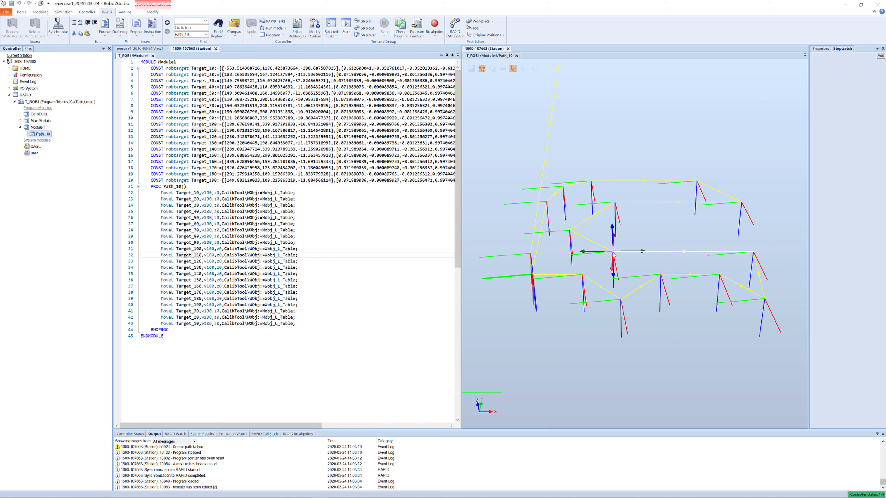
{"action": "left_click", "coordinate": [189, 262]}
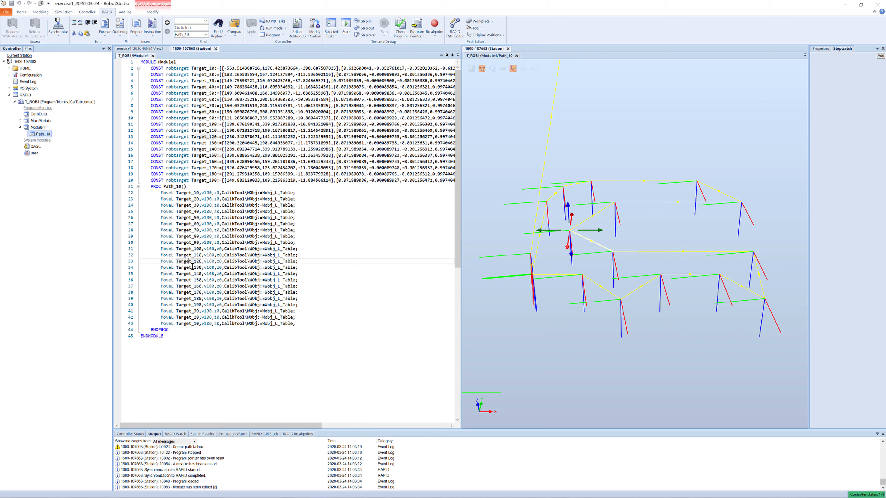
Change the linear move to Target_120 in Path_10 into a circular MoveC instruction.
{"action": "left_click", "coordinate": [171, 262]}
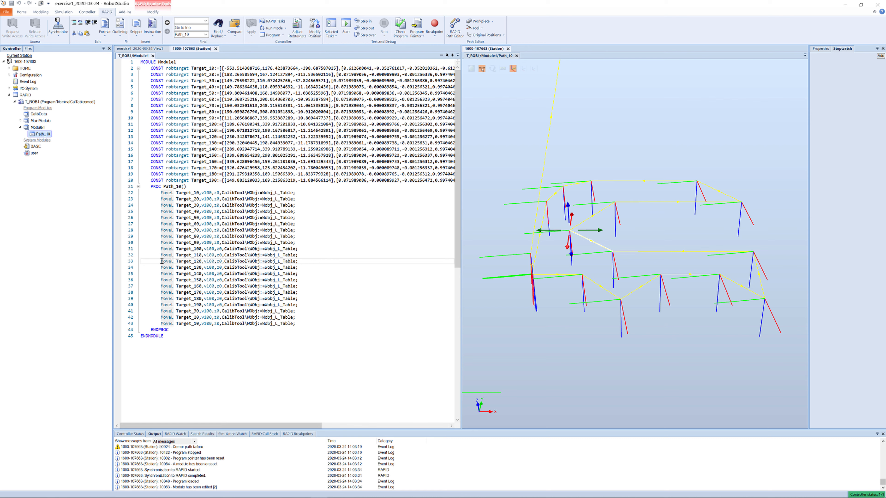
{"action": "left_click_drag", "start_coordinate": [158, 261], "coordinate": [298, 262]}
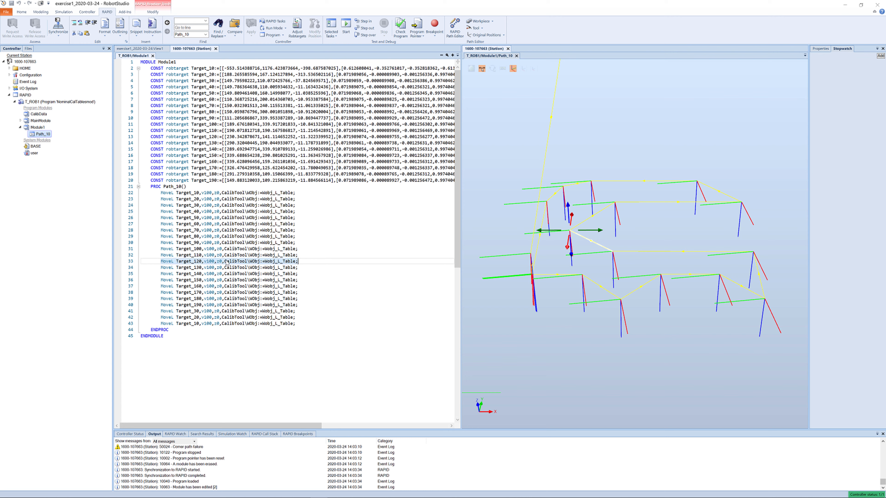
{"action": "left_click", "coordinate": [189, 264]}
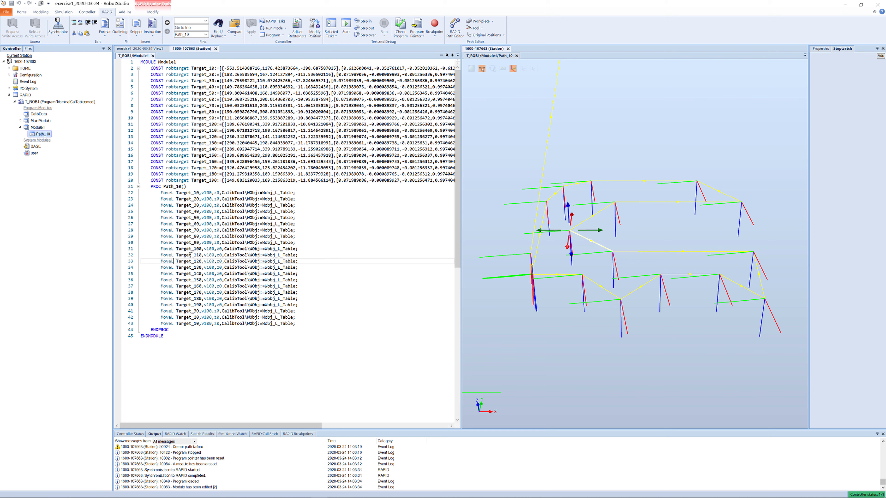
{"action": "mouse_move", "coordinate": [191, 255]}
{"action": "key", "text": "BackSpace"}
{"action": "type", "text": "c"}
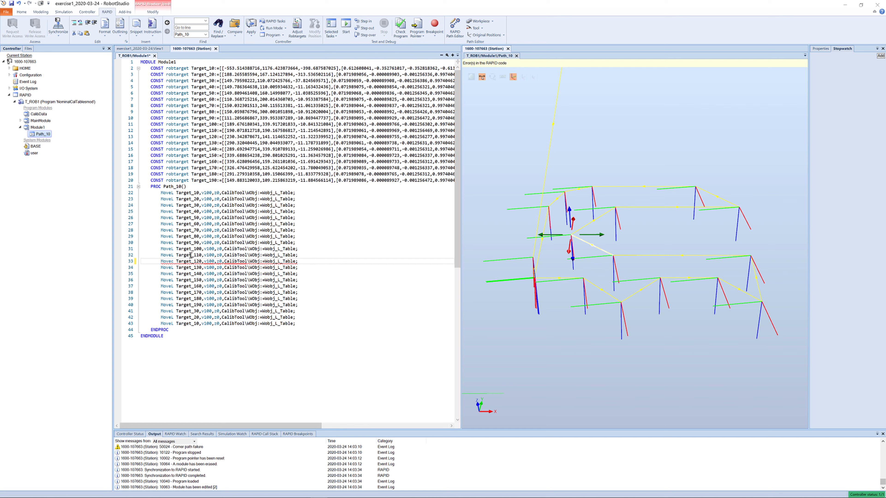
{"action": "key", "text": "Right"}
Insert Target_130 as the end point of the circular move, after Target_120 and before the v100 speed.
{"action": "left_click", "coordinate": [205, 262]}
{"action": "mouse_move", "coordinate": [210, 259]}
{"action": "type", "text": "T"}
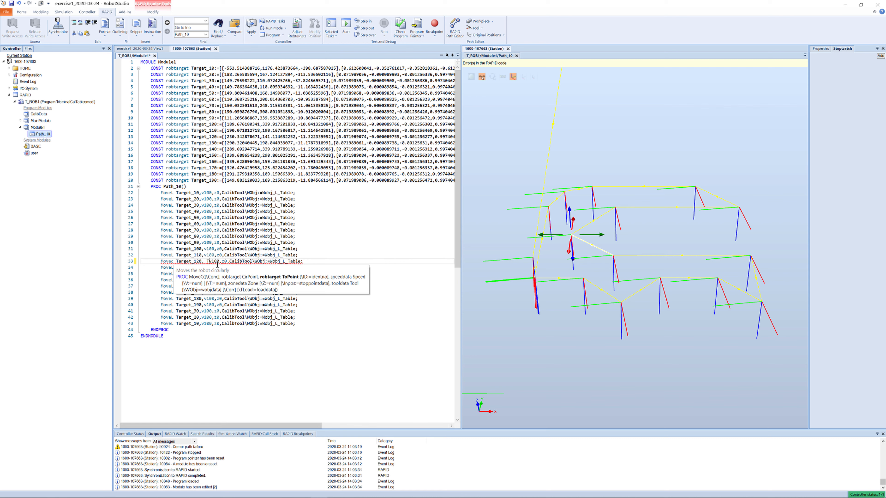
{"action": "type", "text": "ARGE"}
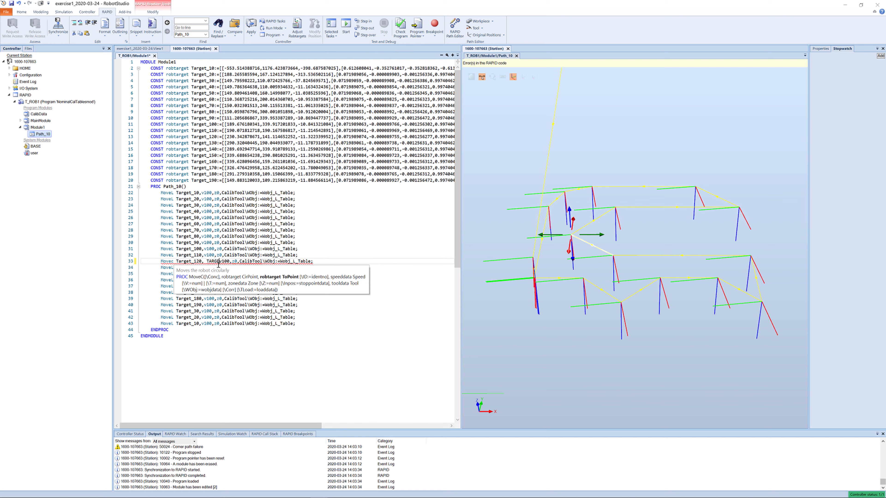
{"action": "key", "text": "BackSpace"}
{"action": "key", "text": "BackSpace"}
{"action": "key", "text": "BackSpace"}
{"action": "key", "text": "BackSpace"}
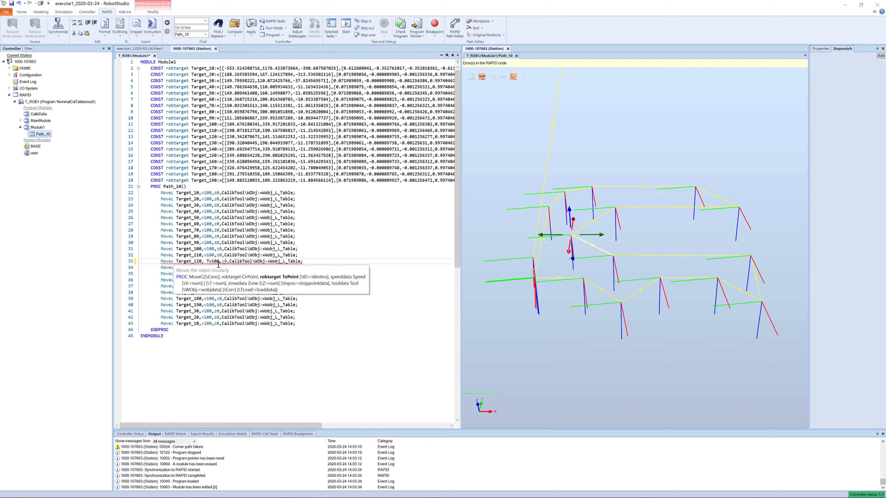
{"action": "type", "text": "arget"}
{"action": "type", "text": " 1130,"}
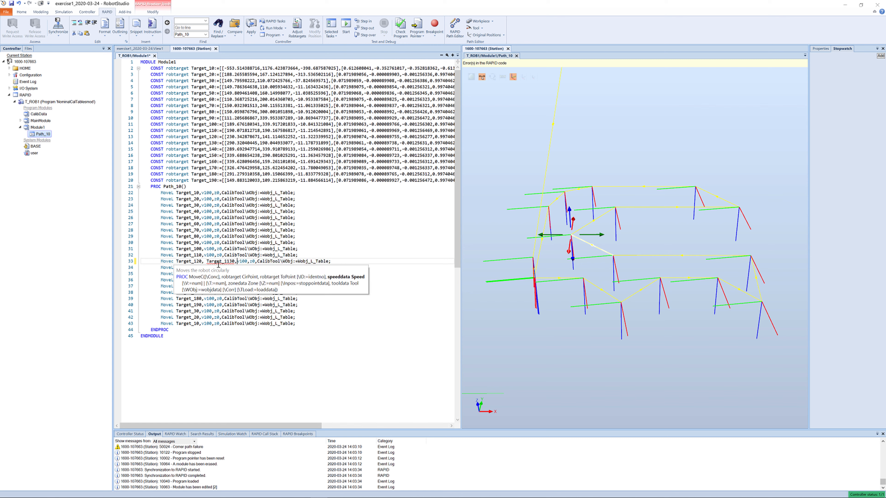
{"action": "key", "text": "BackSpace"}
{"action": "key", "text": "BackSpace"}
{"action": "key", "text": "BackSpace"}
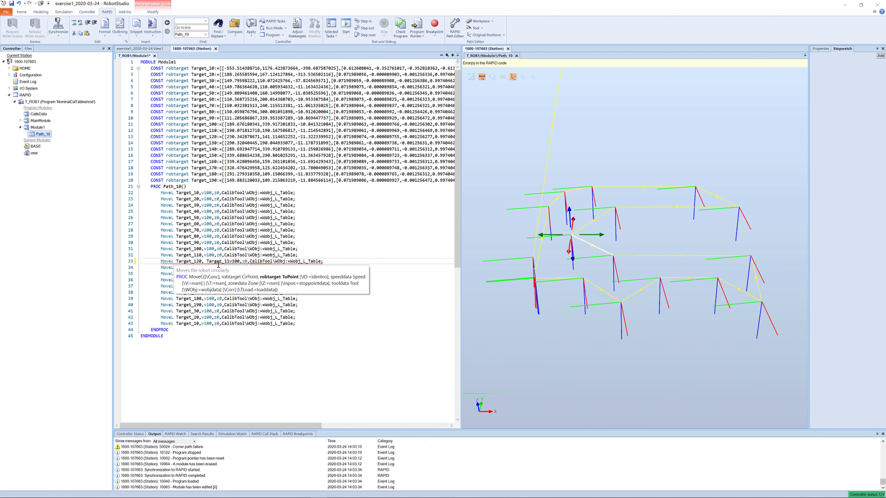
{"action": "key", "text": "BackSpace"}
{"action": "type", "text": "30,"}
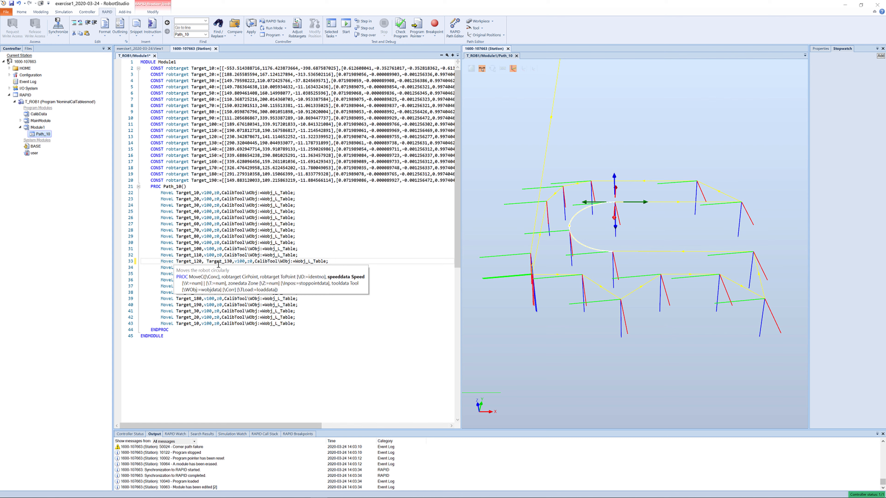
Comment out the linear move to Target_130 that follows the circular move in Path_10.
{"action": "left_click", "coordinate": [308, 259]}
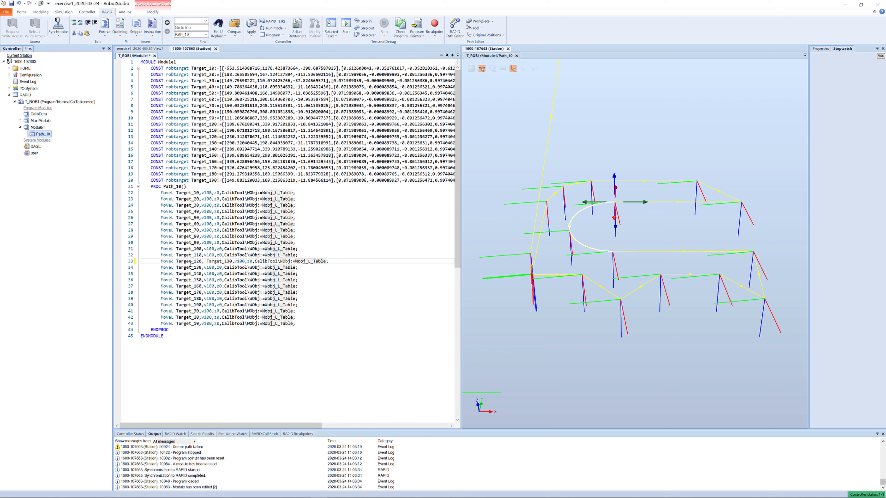
{"action": "left_click", "coordinate": [171, 267]}
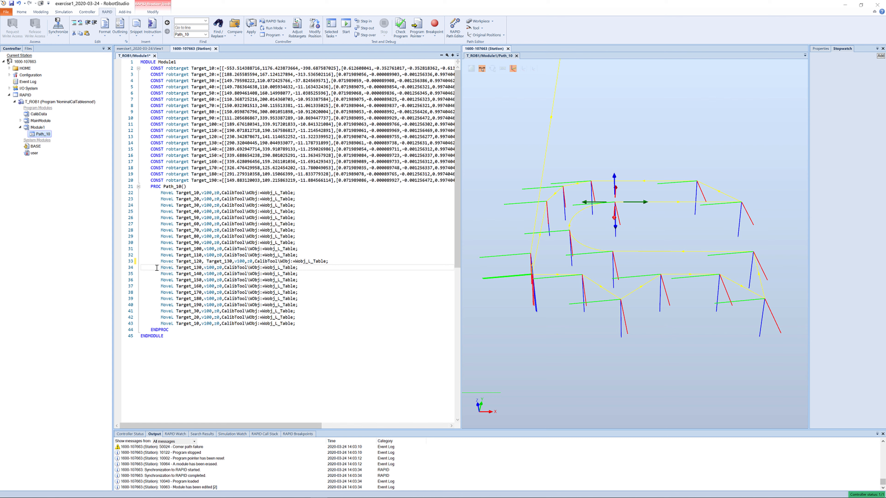
{"action": "left_click", "coordinate": [140, 268]}
{"action": "type", "text": "!"}
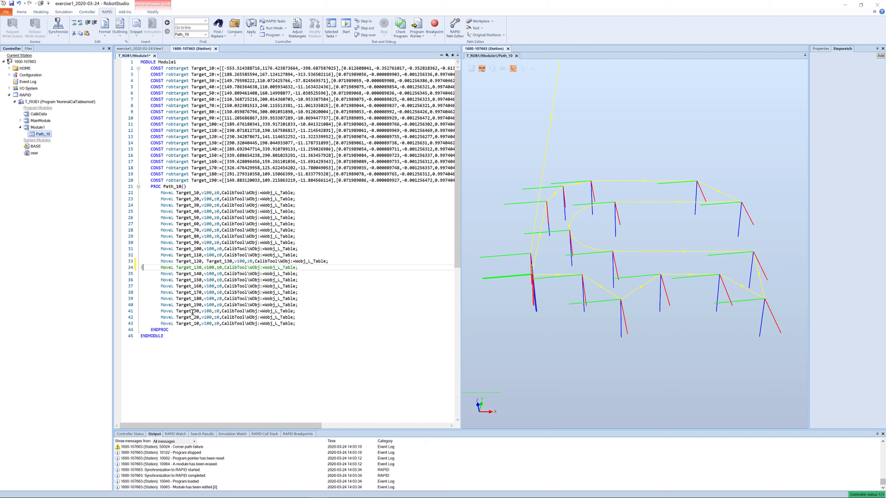
Change the linear move to Target_170 into a circular MoveC instruction with Target_180 as its end point.
{"action": "left_click", "coordinate": [200, 287]}
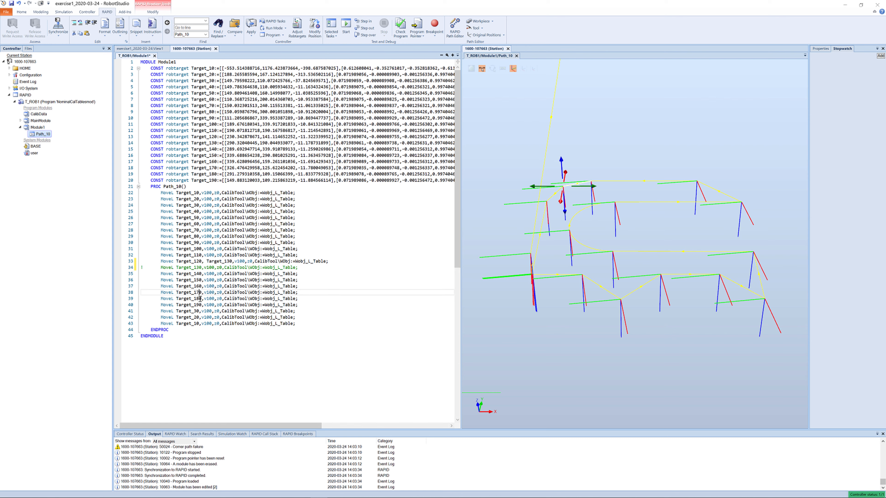
{"action": "left_click", "coordinate": [199, 299]}
{"action": "left_click", "coordinate": [199, 292]}
{"action": "key", "text": "BackSpace"}
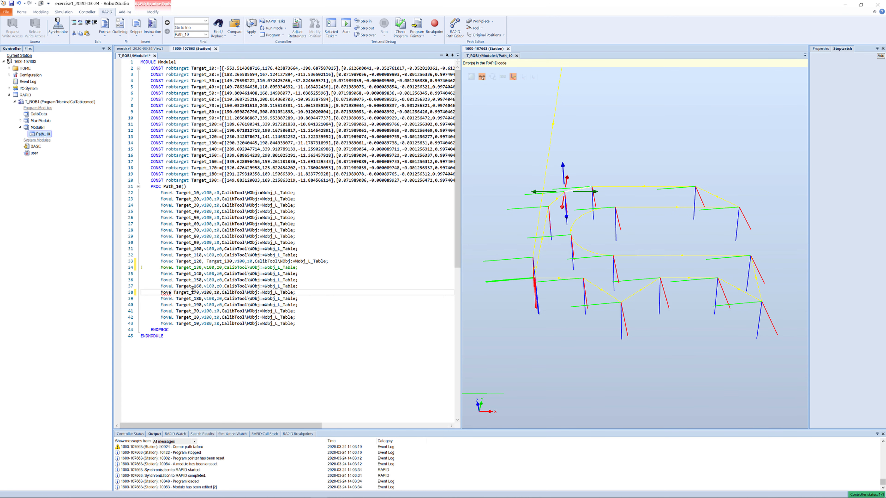
{"action": "type", "text": "C"}
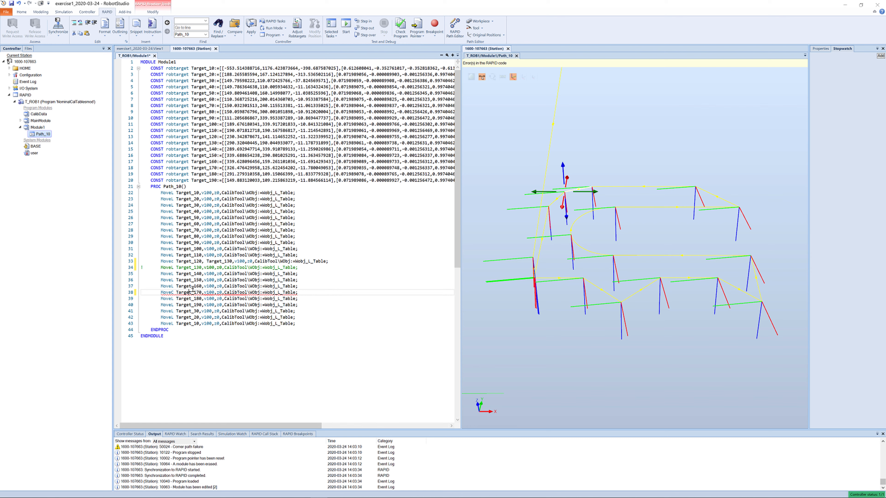
{"action": "key", "text": "Right"}
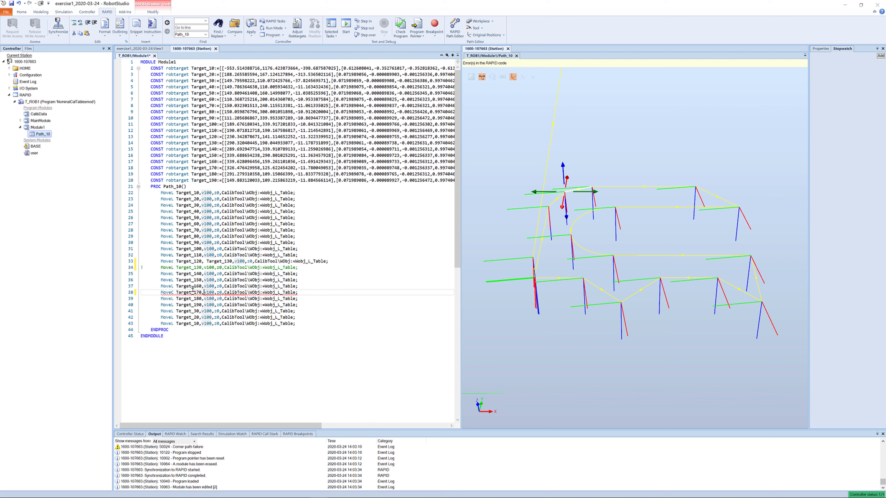
{"action": "type", "text": "Target"}
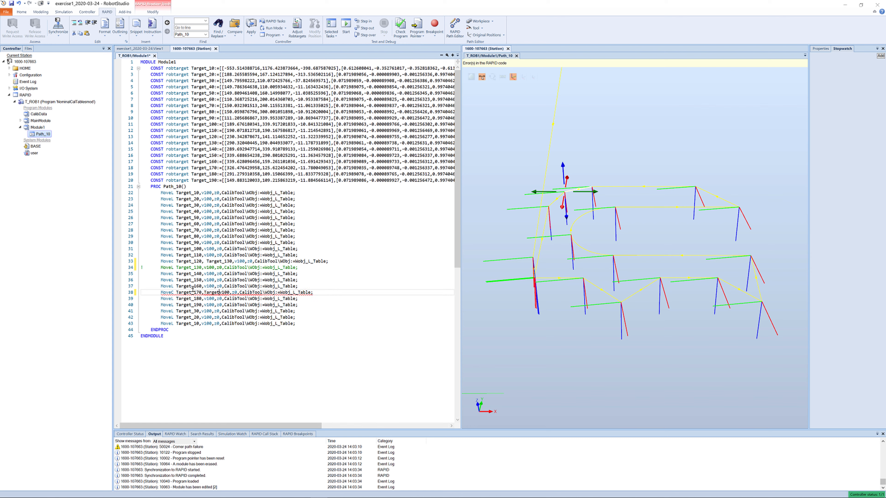
{"action": "type", "text": "_180,"}
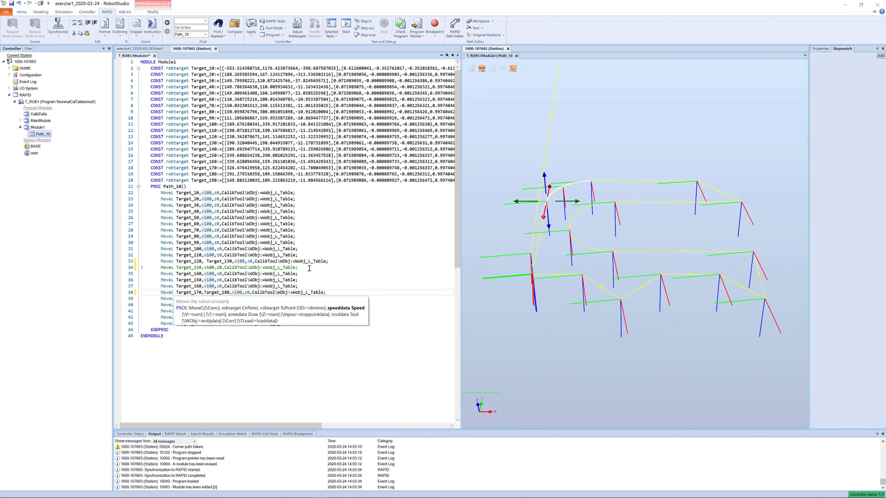
Comment out the linear move to Target_180 below the second circular move.
{"action": "left_click", "coordinate": [332, 288]}
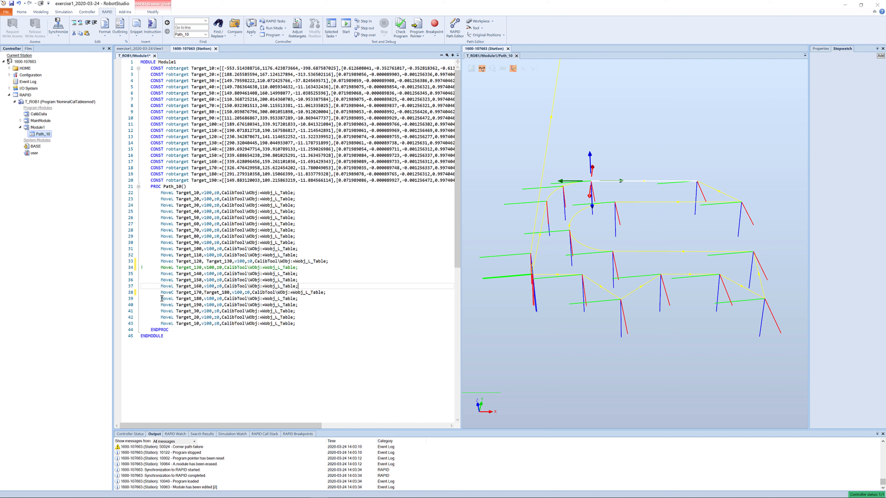
{"action": "left_click", "coordinate": [141, 300]}
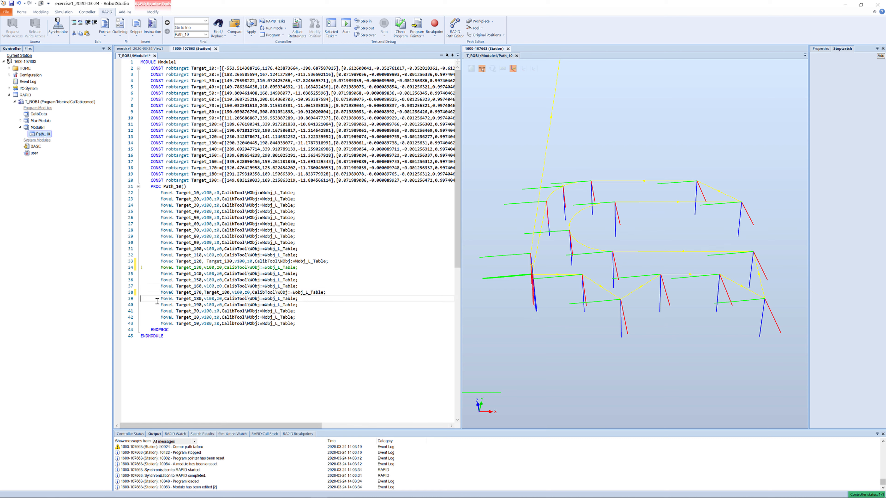
{"action": "type", "text": "!"}
Set the speed of the last three moves in Path_10, to Target_30, Target_20 and Target_10, to v1000.
{"action": "left_click", "coordinate": [209, 312]}
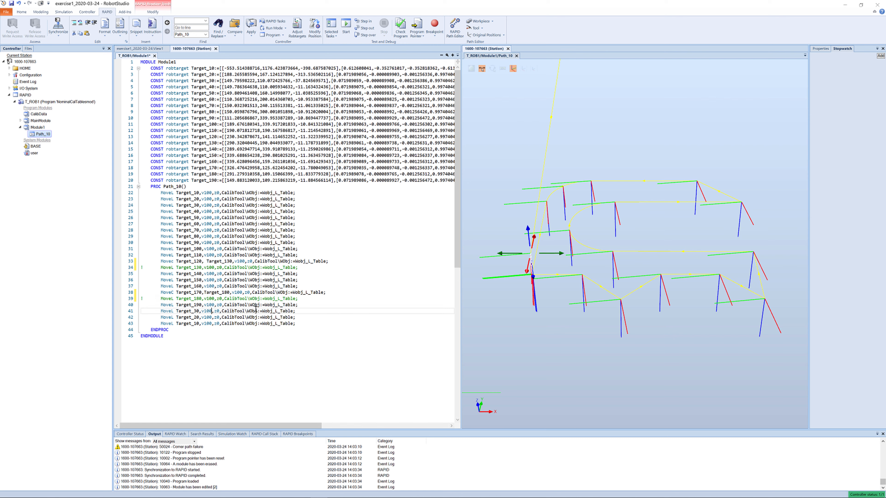
{"action": "type", "text": "0"}
{"action": "key", "text": "Down"}
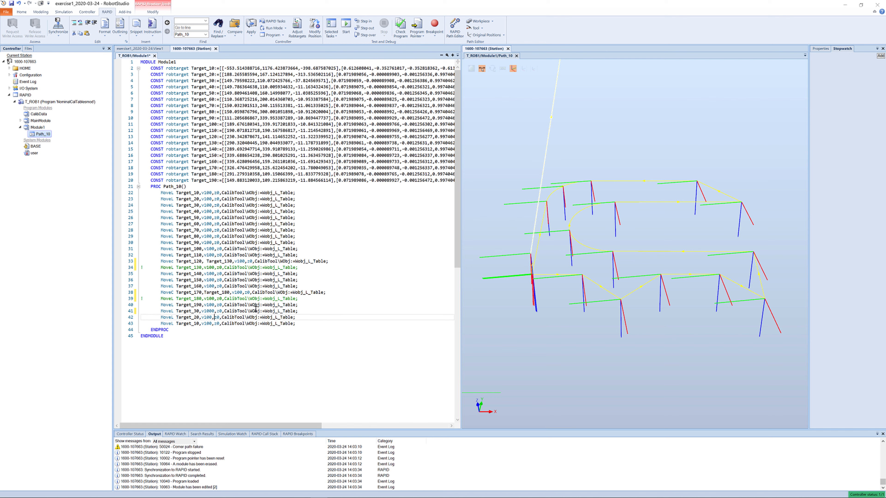
{"action": "type", "text": "0"}
{"action": "key", "text": "Down"}
{"action": "type", "text": "0"}
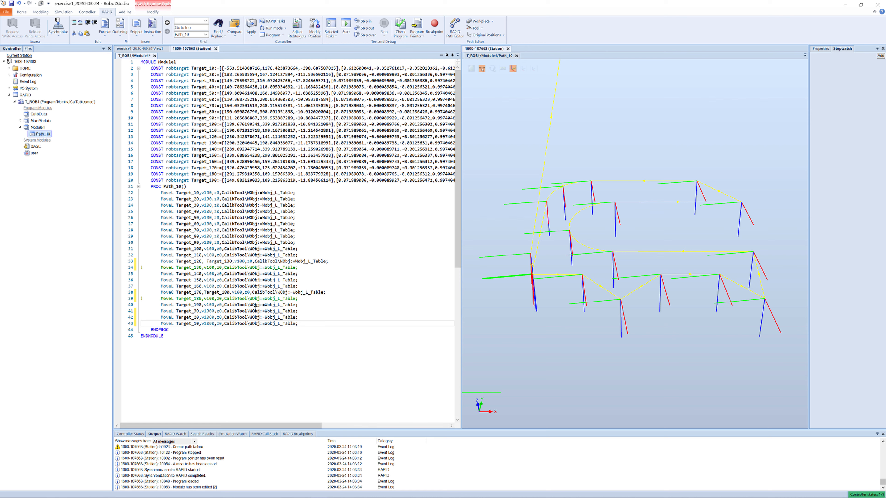
Set the zones of the last three moves to z10 for Target_30 and z50 for Target_20 and Target_10.
{"action": "key", "text": "Up"}
{"action": "key", "text": "Up"}
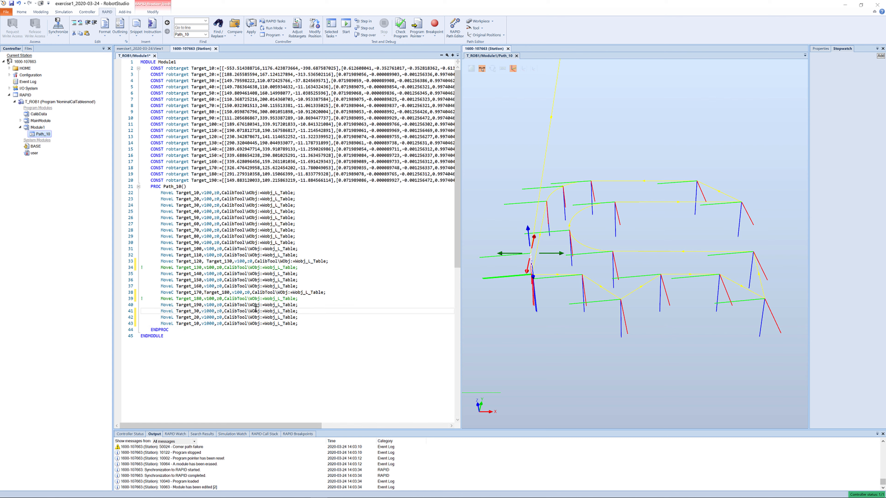
{"action": "key", "text": "Right"}
{"action": "key", "text": "Right"}
{"action": "type", "text": "1"}
{"action": "key", "text": "Down"}
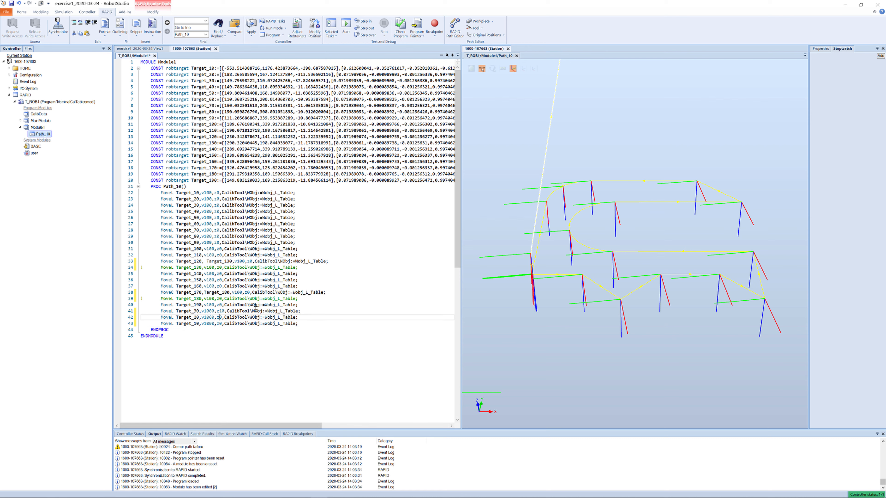
{"action": "type", "text": "5"}
{"action": "key", "text": "Down"}
{"action": "type", "text": "5"}
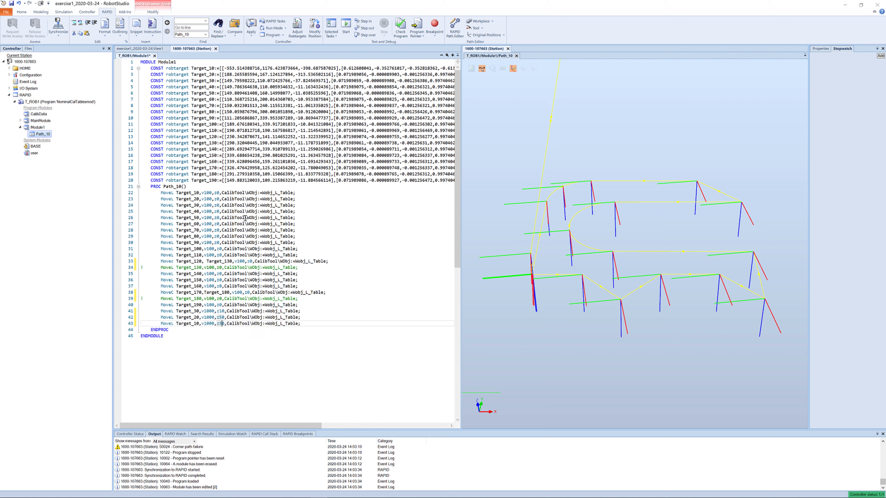
Set the speed of the first three moves in Path_10, to Target_10, Target_20 and Target_30, to v1000.
{"action": "left_click", "coordinate": [212, 192]}
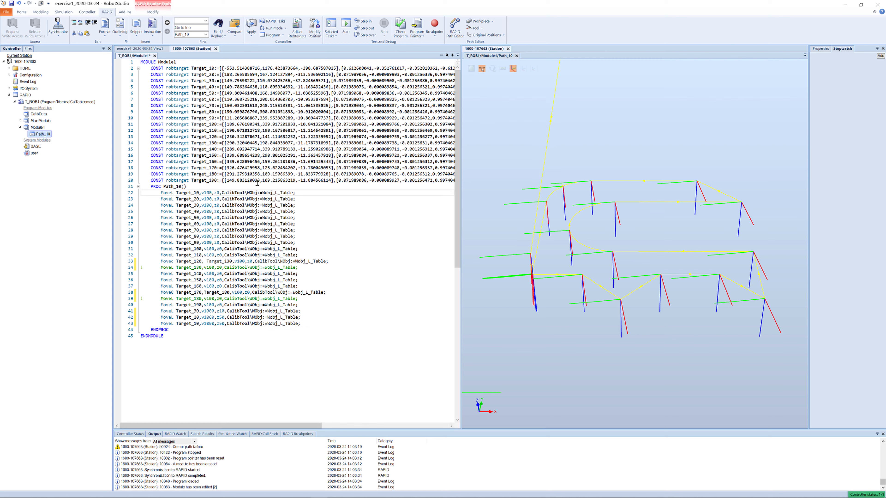
{"action": "type", "text": "0"}
{"action": "key", "text": "Down"}
{"action": "key", "text": "Left"}
{"action": "type", "text": "0"}
{"action": "key", "text": "Down"}
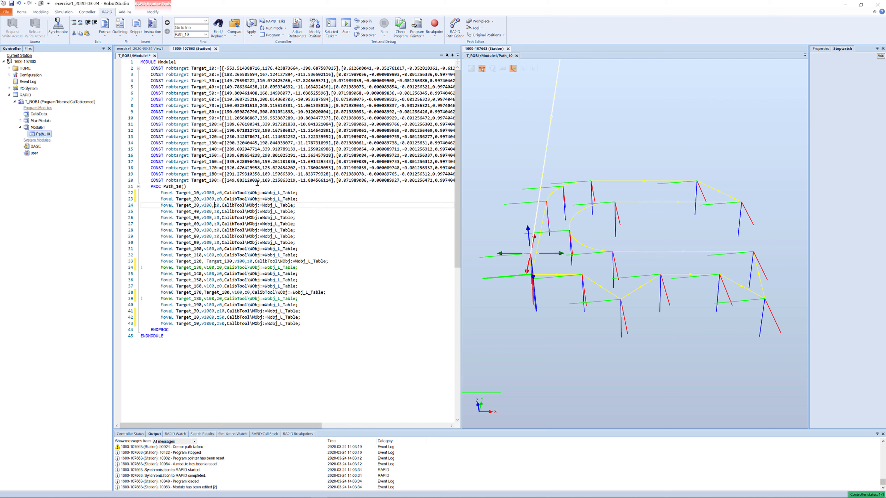
{"action": "type", "text": "0"}
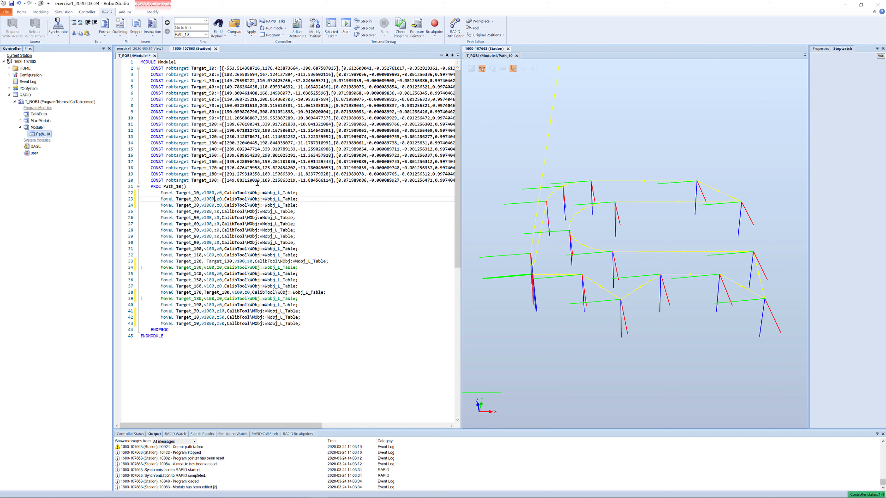
Set the zones of the first three moves to z50 for Target_10 and Target_20 and z10 for Target_30.
{"action": "key", "text": "Up"}
{"action": "key", "text": "Up"}
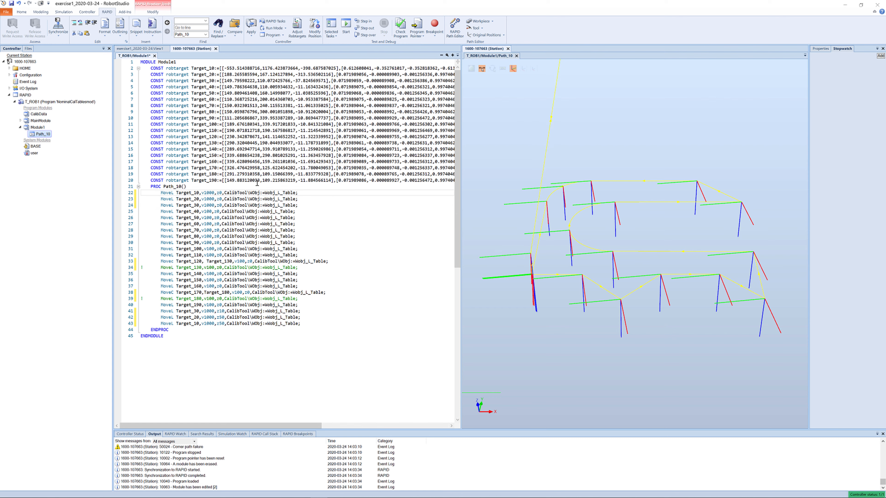
{"action": "key", "text": "Right"}
{"action": "key", "text": "Right"}
{"action": "type", "text": "5"}
{"action": "key", "text": "Down"}
{"action": "type", "text": "5"}
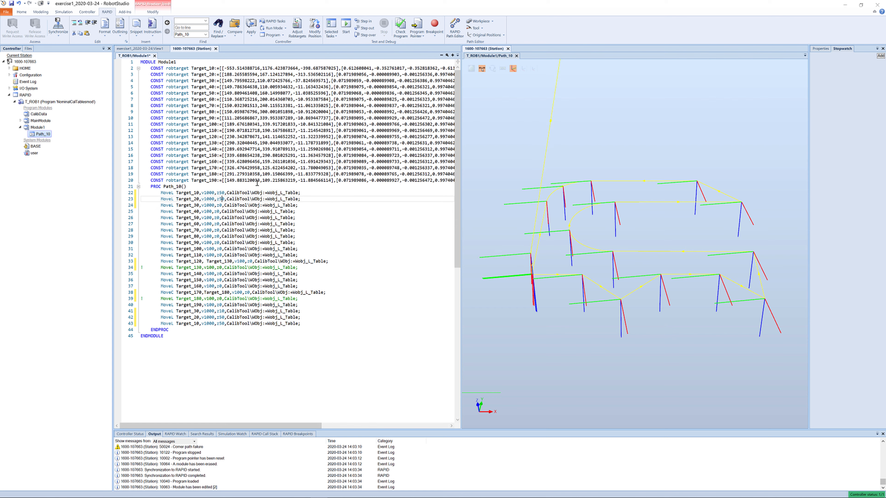
{"action": "key", "text": "Down"}
{"action": "type", "text": "5"}
{"action": "key", "text": "BackSpace"}
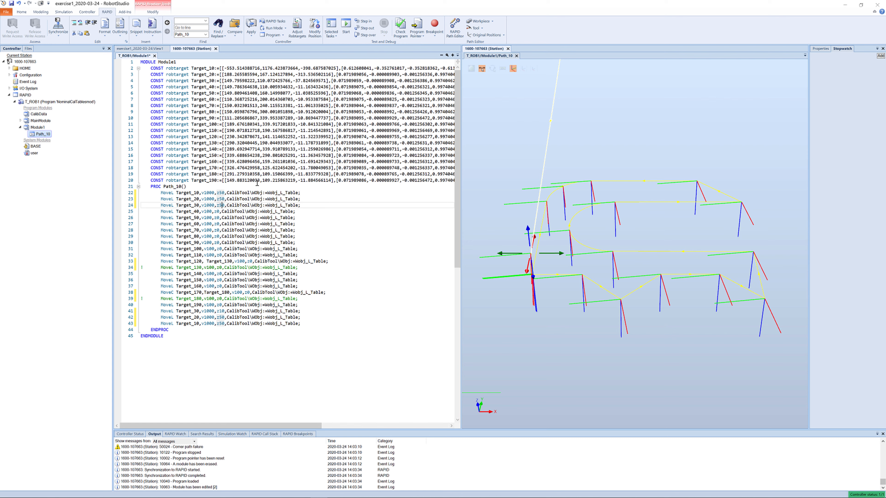
{"action": "type", "text": "1"}
Apply all edits in Module1 to the controller's RAPID program.
{"action": "left_click", "coordinate": [264, 332]}
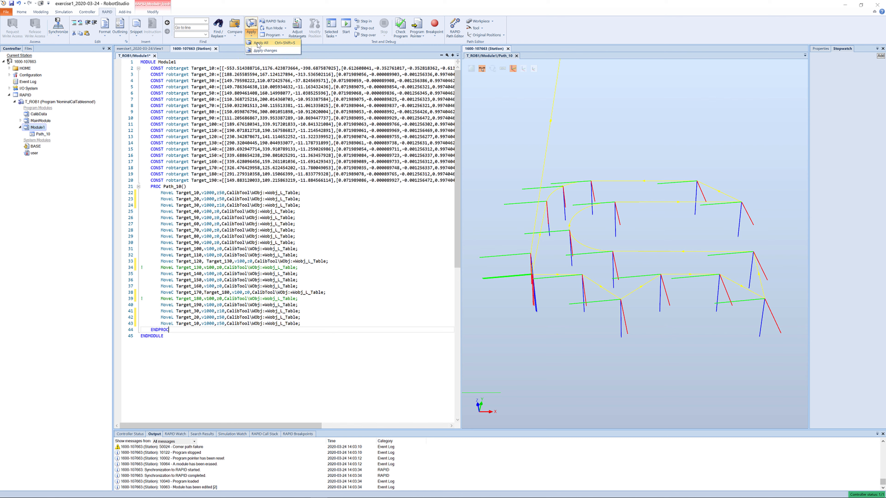
{"action": "left_click", "coordinate": [251, 35]}
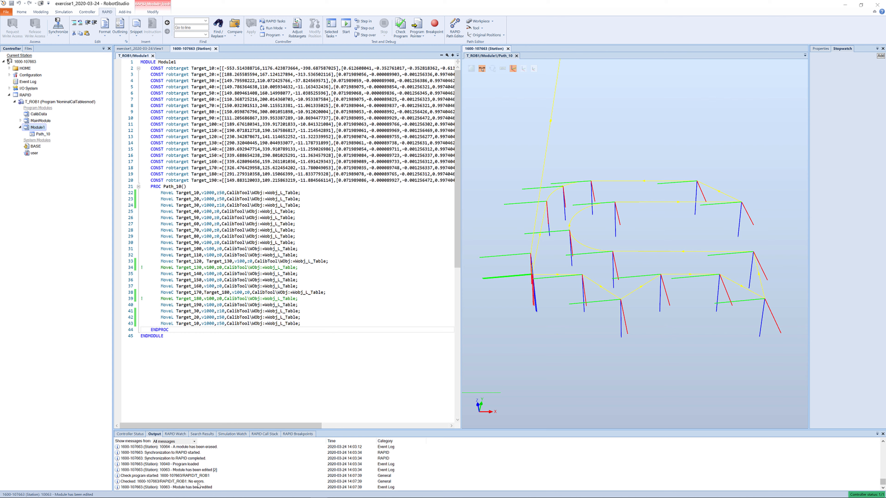
Test the syntax check by deleting and restoring the semicolon ending the Target_190 move, and reapply all changes.
{"action": "left_click", "coordinate": [306, 305]}
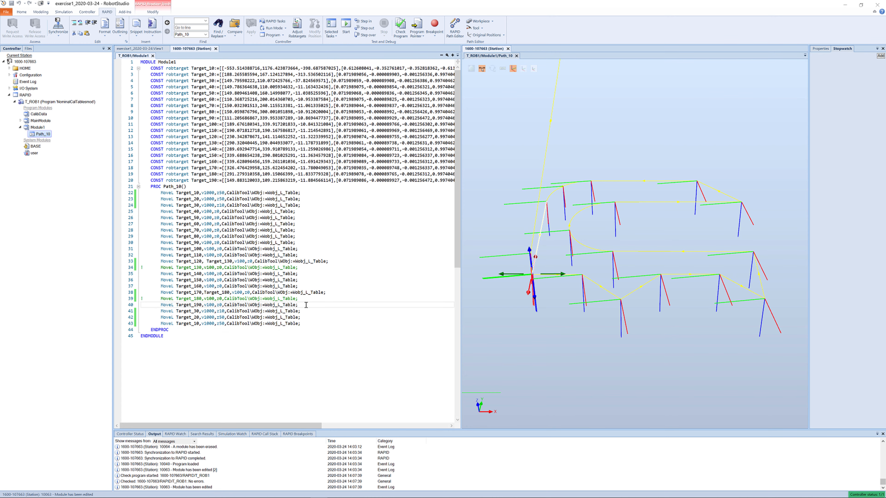
{"action": "key", "text": "BackSpace"}
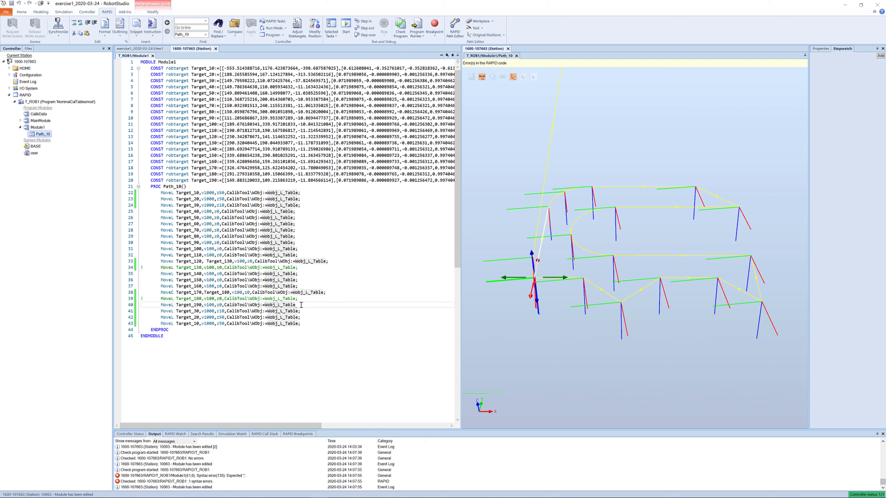
{"action": "type", "text": ";"}
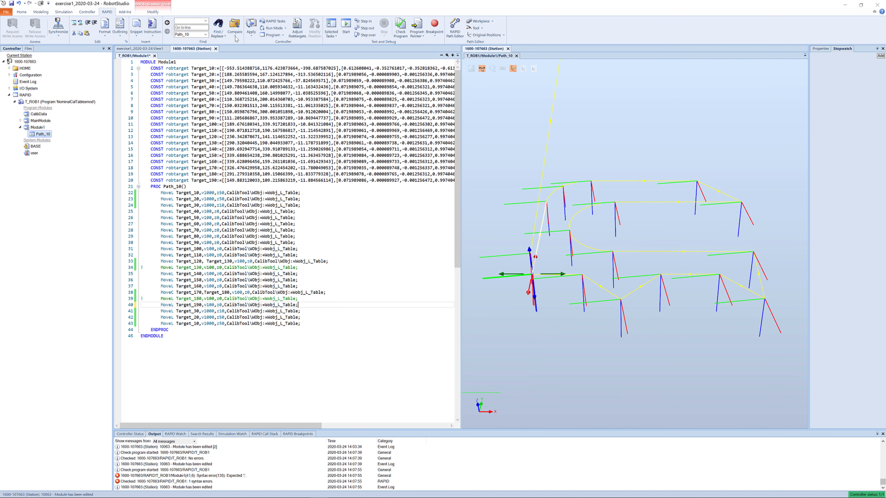
{"action": "left_click", "coordinate": [252, 33]}
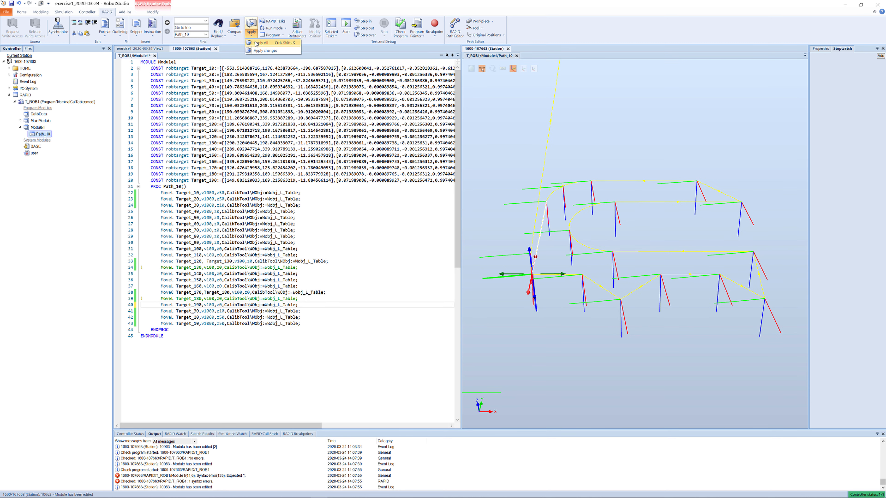
{"action": "left_click", "coordinate": [256, 43]}
{"action": "left_click", "coordinate": [58, 33]}
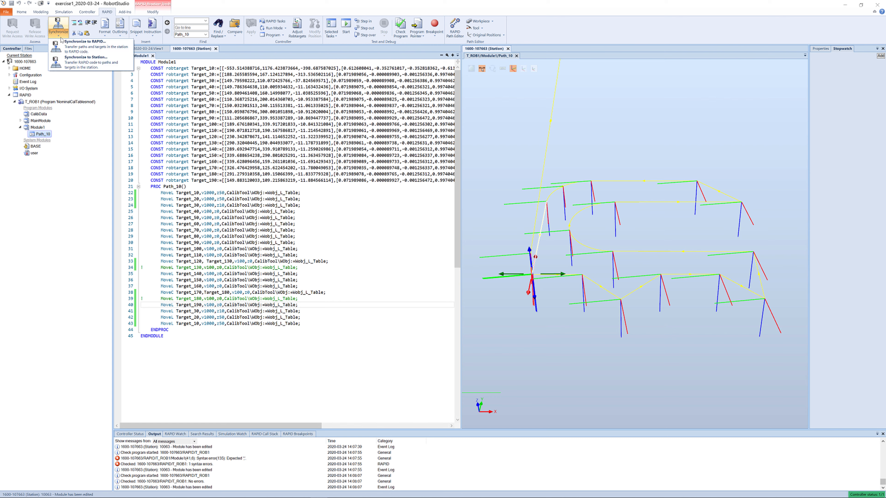
{"action": "left_click", "coordinate": [77, 61]}
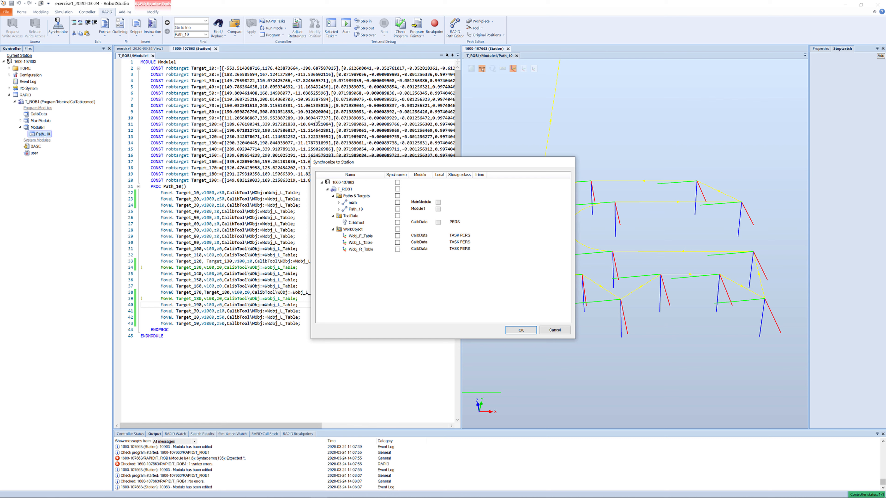
{"action": "left_click", "coordinate": [397, 182]}
{"action": "left_click", "coordinate": [520, 331]}
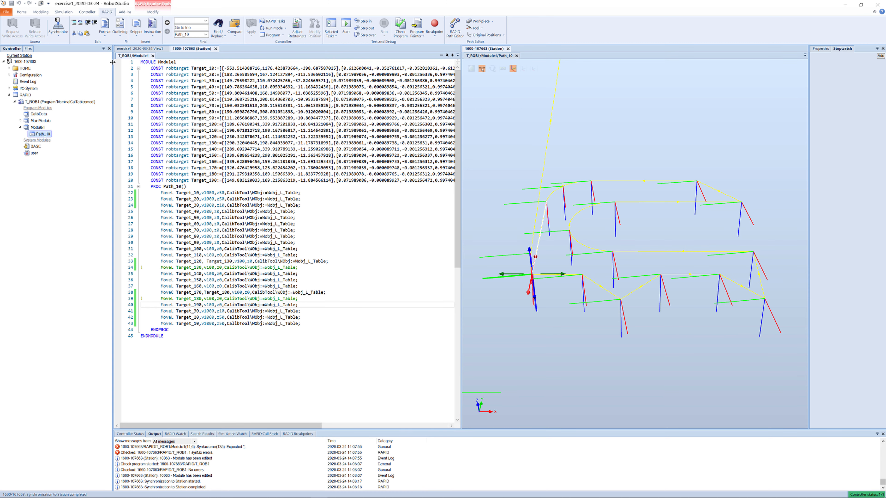
Play the station simulation to try running the updated program.
{"action": "left_click", "coordinate": [64, 12]}
{"action": "left_click", "coordinate": [64, 13]}
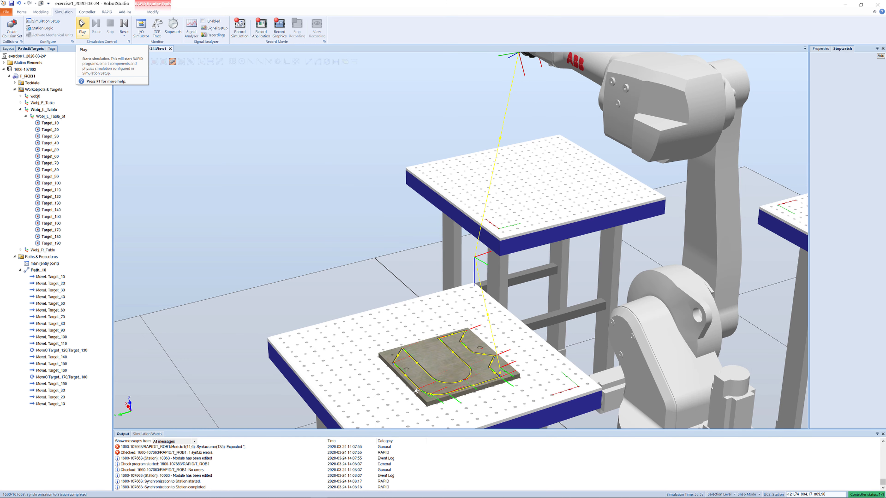
{"action": "left_click", "coordinate": [82, 24]}
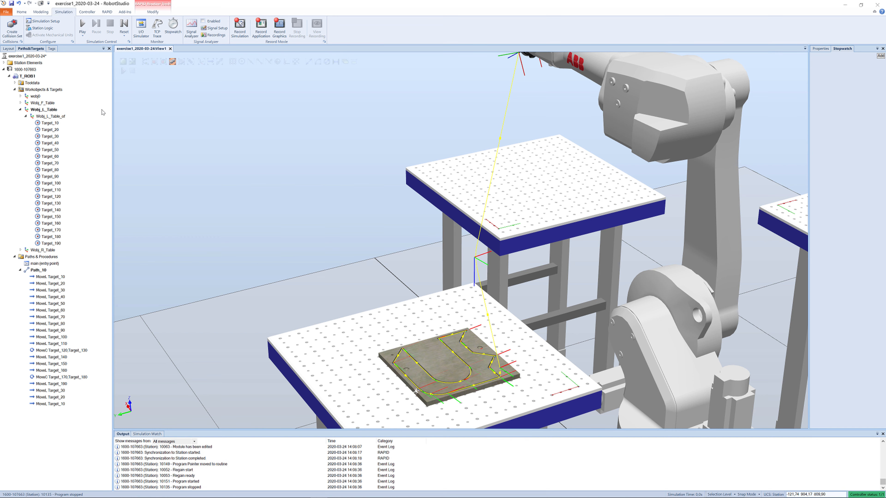
Add Path_10 to the main entry procedure and synchronize all of the controller's paths, targets, tool data and workobjects to RAPID.
{"action": "left_click", "coordinate": [31, 272]}
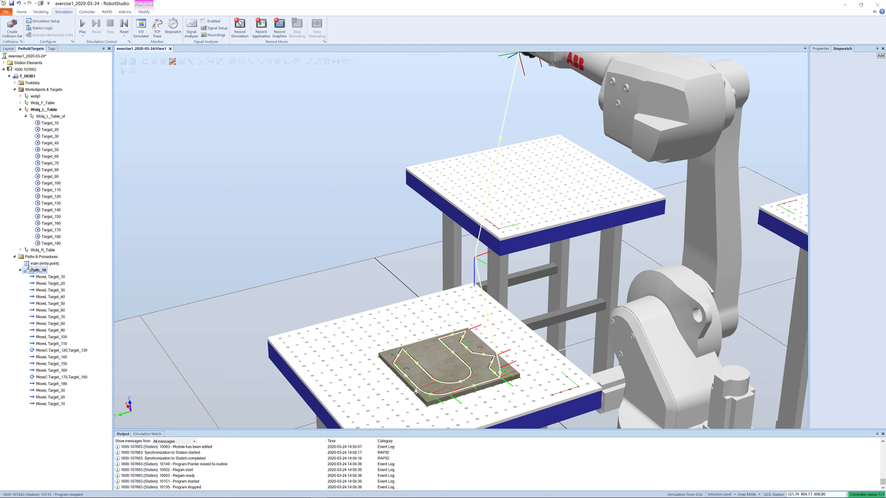
{"action": "left_click", "coordinate": [20, 265]}
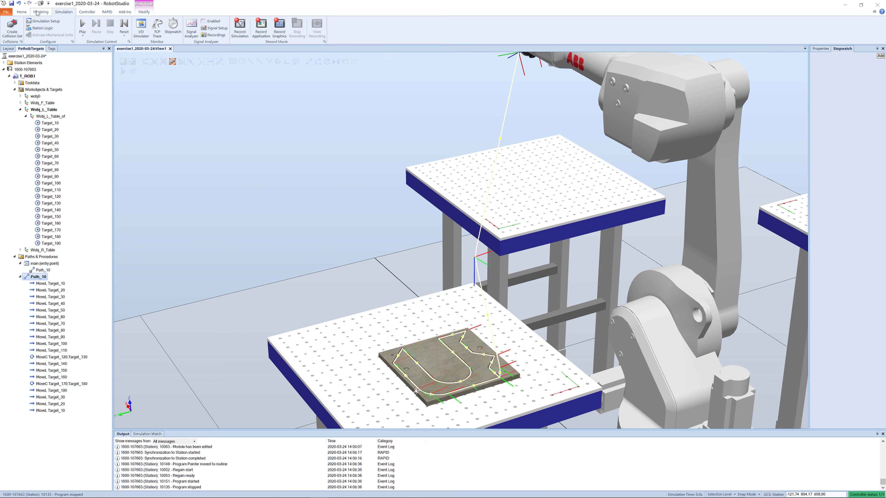
{"action": "left_click", "coordinate": [28, 13]}
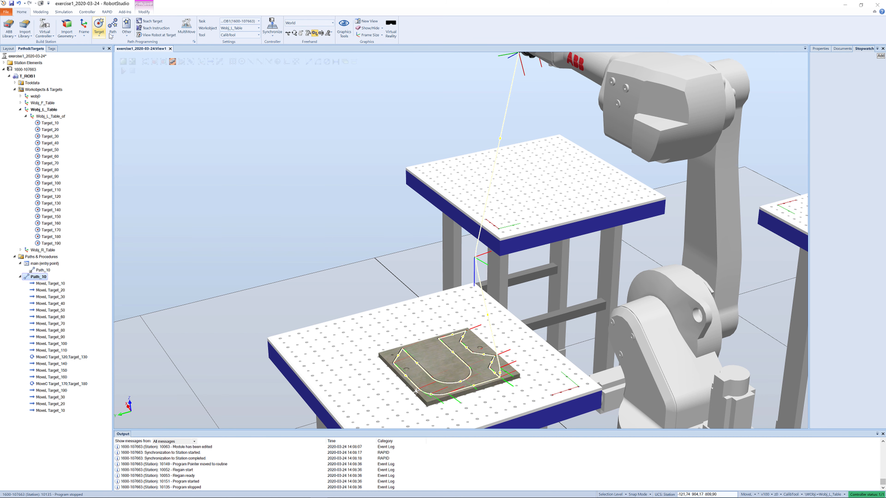
{"action": "left_click", "coordinate": [268, 35]}
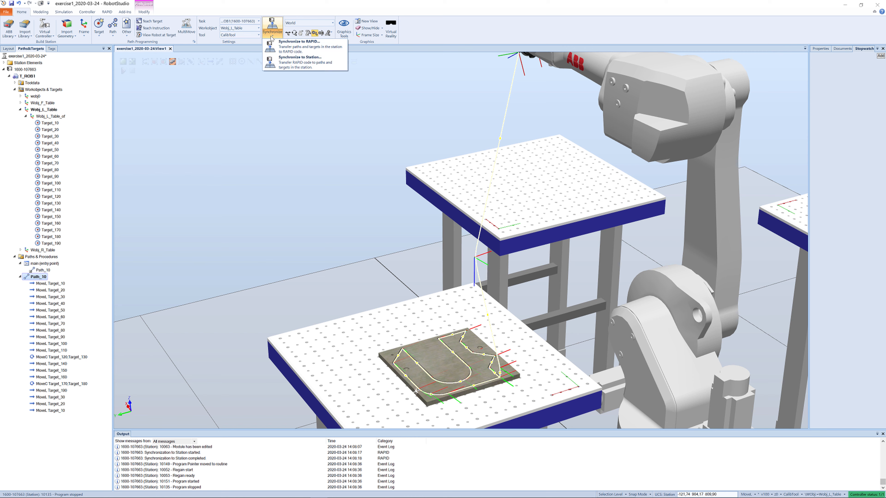
{"action": "left_click", "coordinate": [290, 44]}
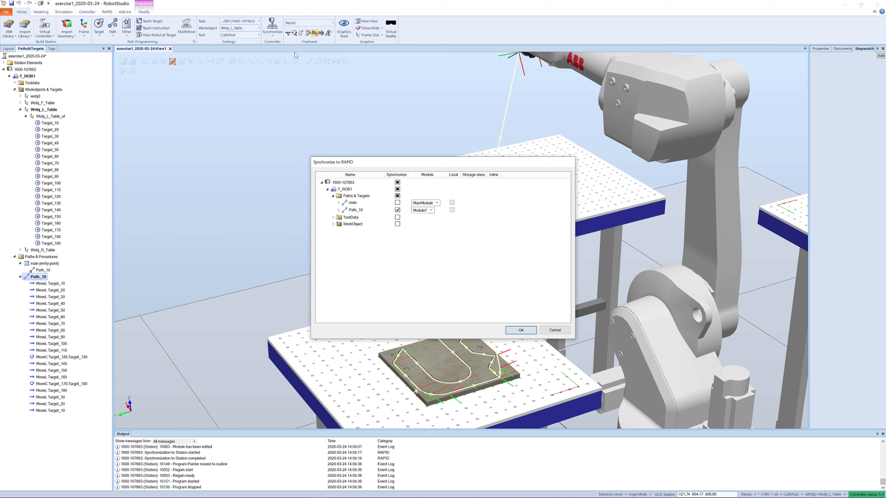
{"action": "left_click", "coordinate": [398, 183]}
{"action": "left_click", "coordinate": [340, 204]}
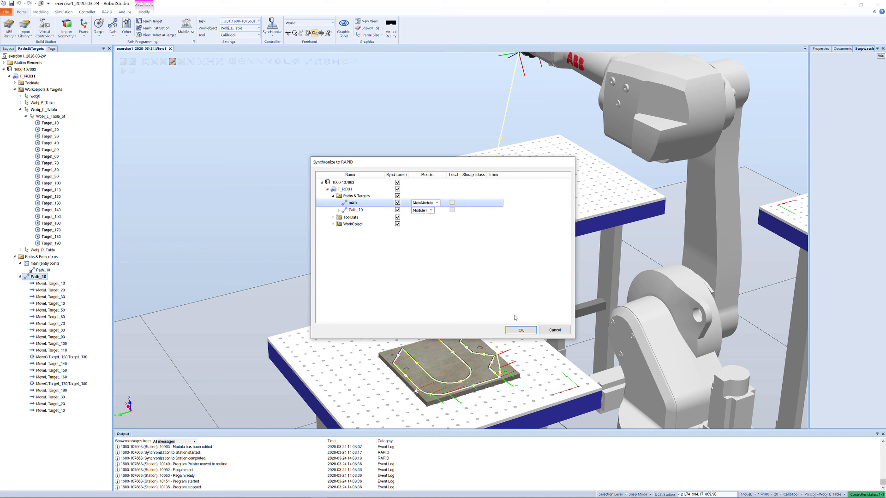
{"action": "left_click", "coordinate": [521, 330]}
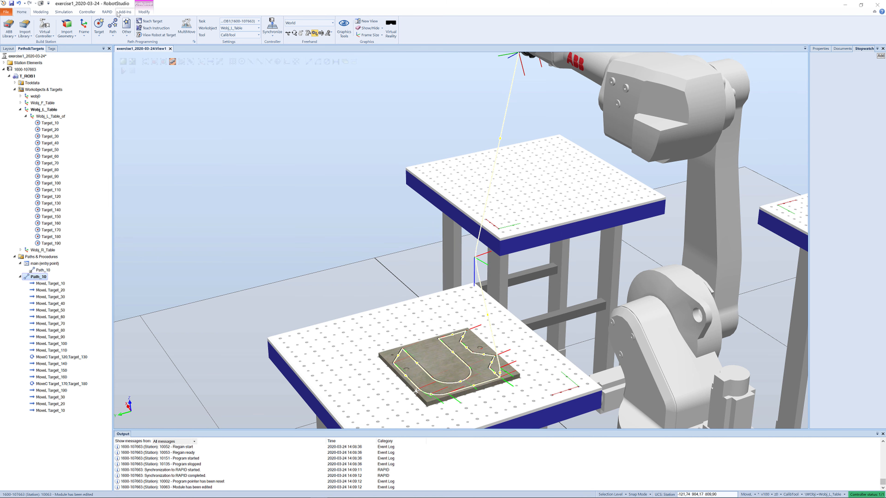
Check the RAPID code of MainModule and Module1, and play the station simulation.
{"action": "left_click", "coordinate": [107, 12]}
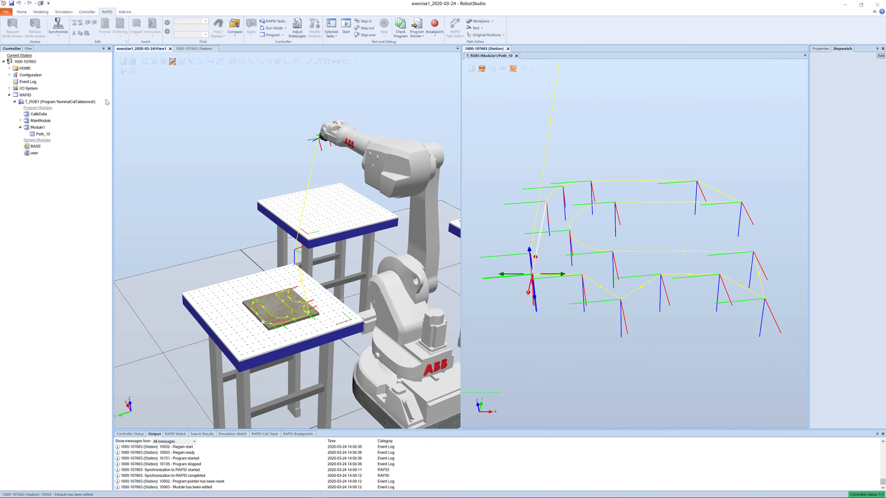
{"action": "double_click", "coordinate": [39, 121]}
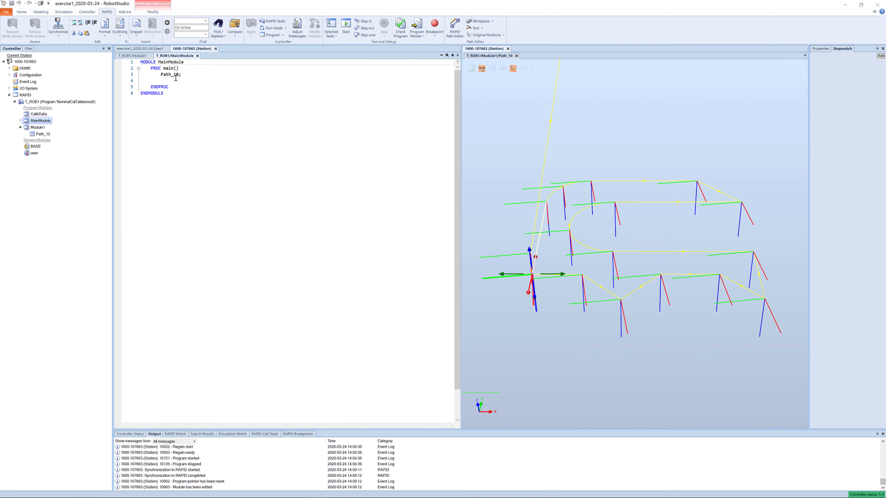
{"action": "double_click", "coordinate": [37, 128]}
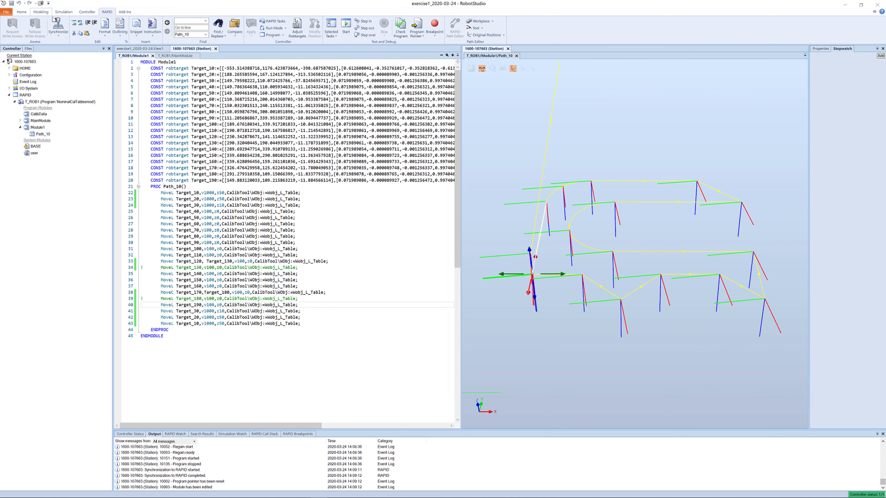
{"action": "left_click", "coordinate": [60, 12]}
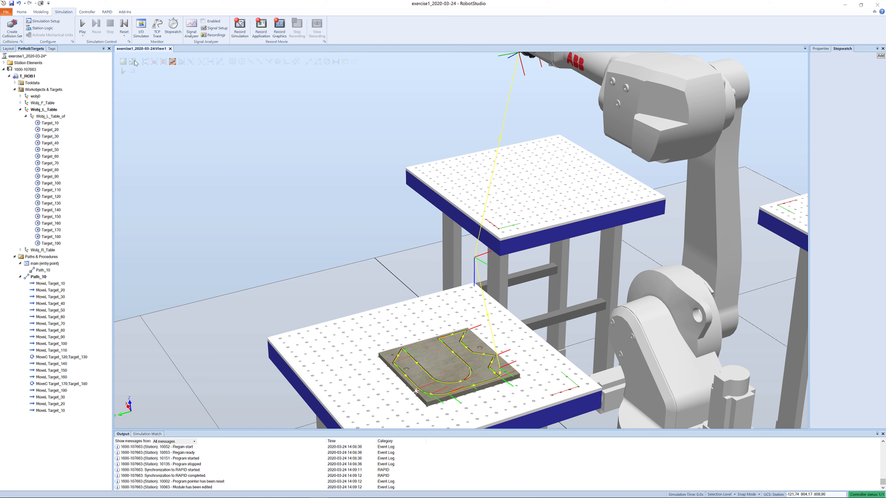
{"action": "left_click", "coordinate": [82, 25]}
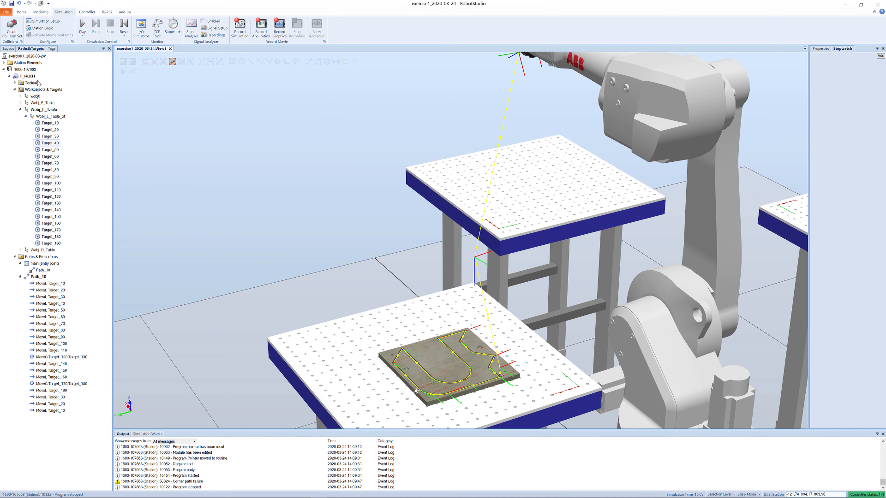
Open the settings of CollisionSet_1 and replay the simulation to watch for collisions.
{"action": "left_click", "coordinate": [8, 48]}
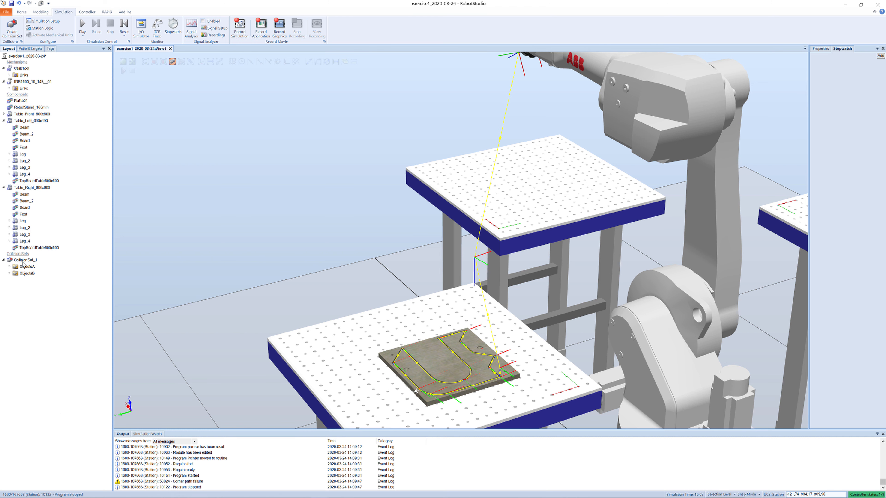
{"action": "right_click", "coordinate": [11, 261]}
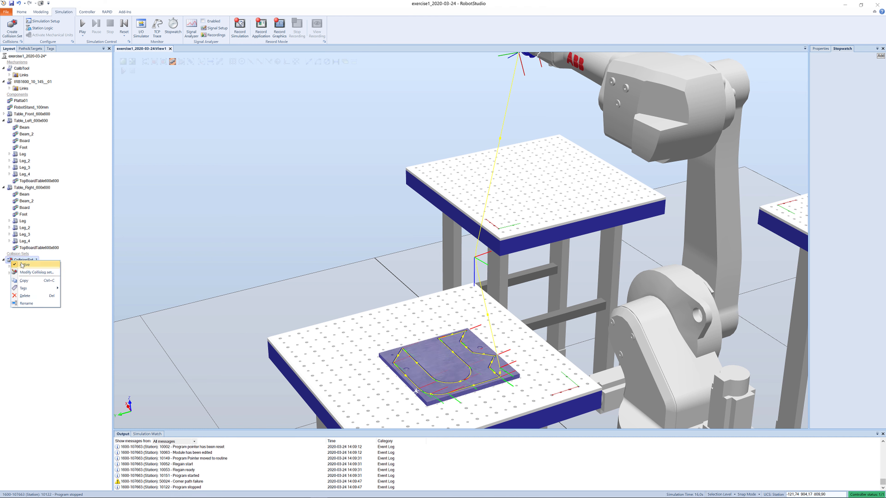
{"action": "left_click", "coordinate": [27, 272]}
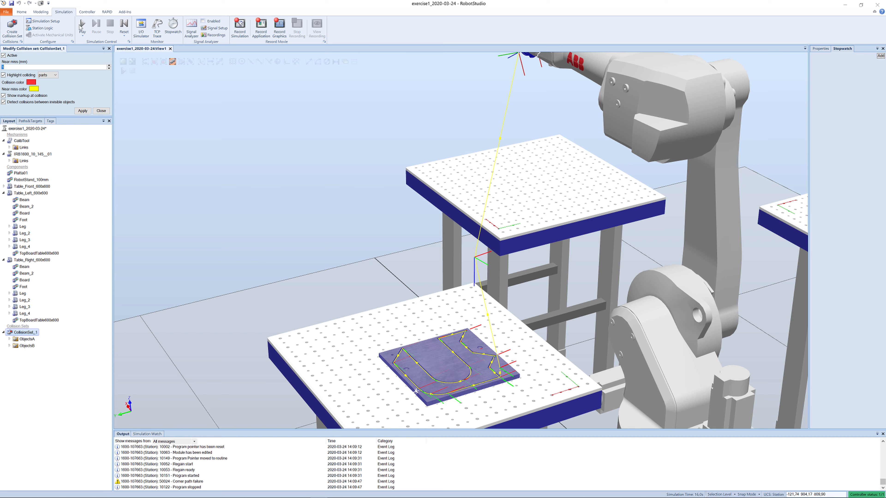
{"action": "left_click", "coordinate": [81, 26]}
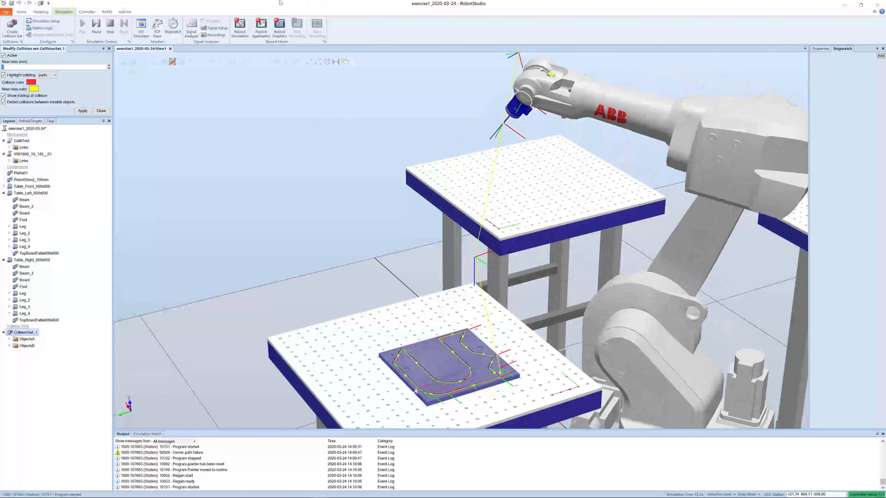
Replace every z0 zone with z1 throughout Module1's code.
{"action": "left_click", "coordinate": [106, 12]}
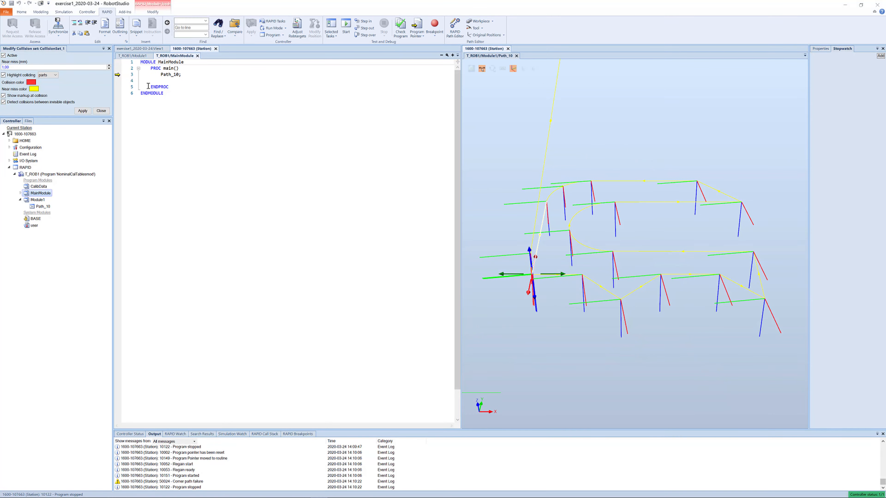
{"action": "left_click", "coordinate": [144, 57]}
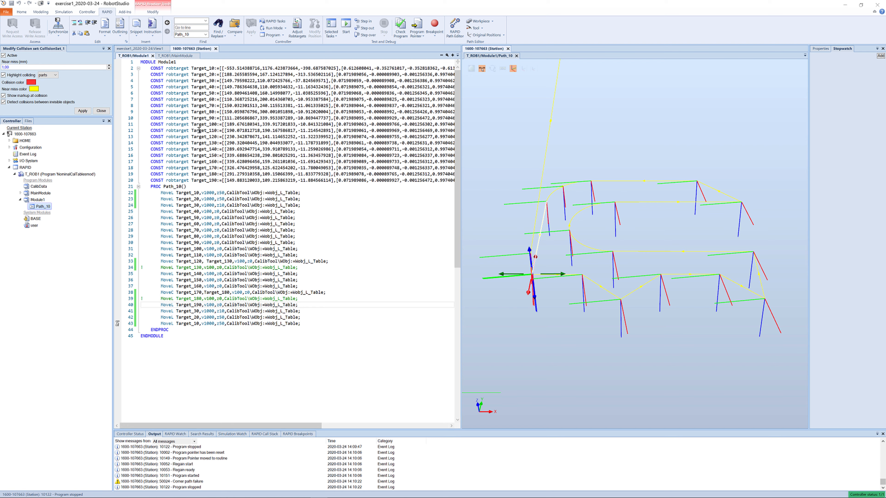
{"action": "left_click", "coordinate": [222, 35]}
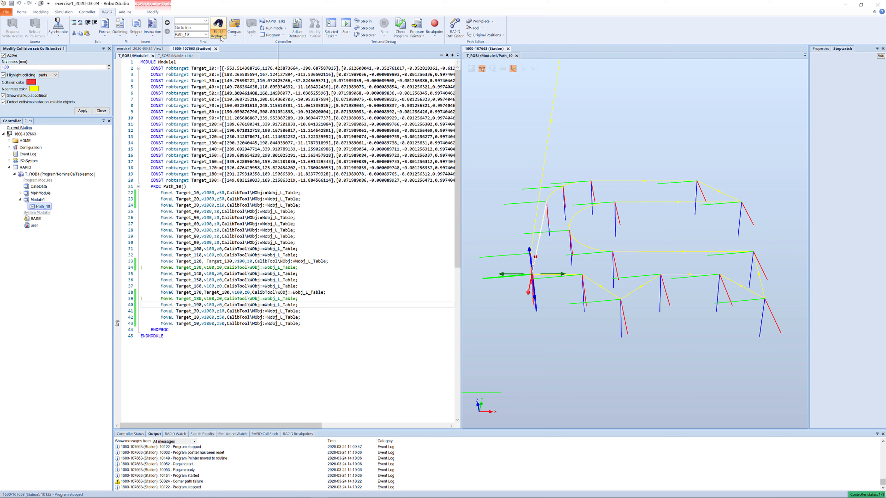
{"action": "left_click", "coordinate": [228, 51]}
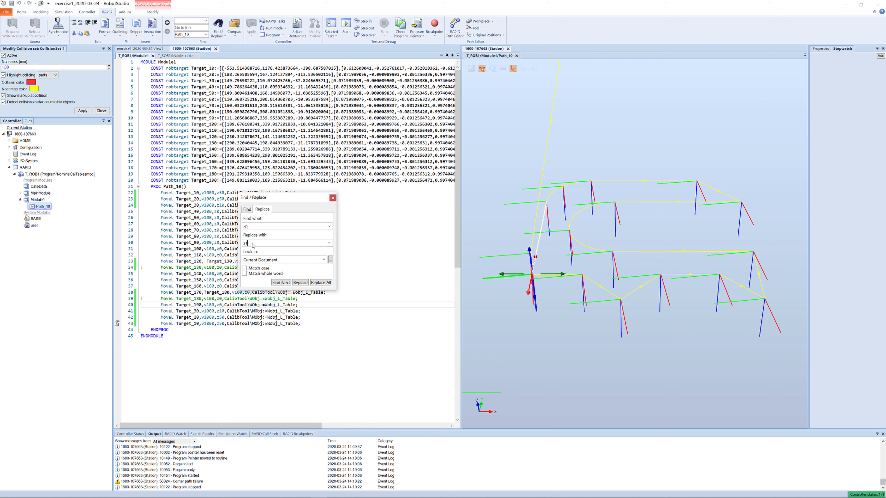
{"action": "left_click", "coordinate": [320, 283]}
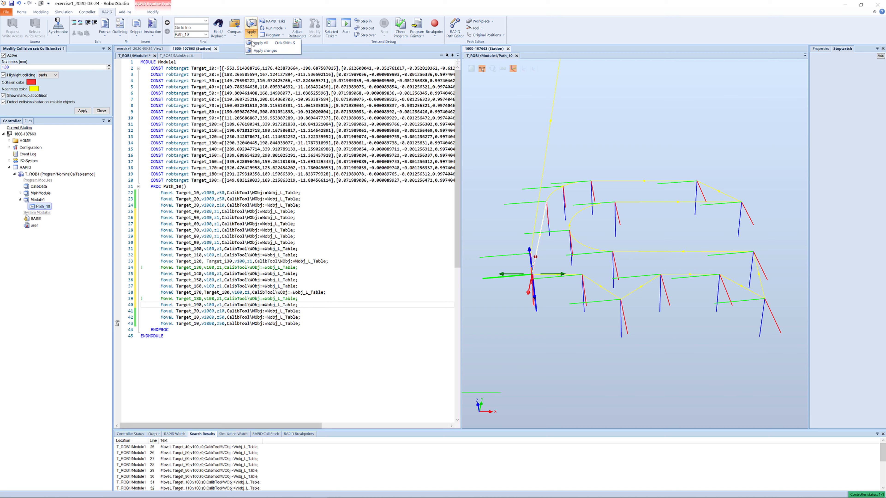
Apply all changes to the RAPID program and synchronize every controller element to the station.
{"action": "left_click", "coordinate": [250, 32]}
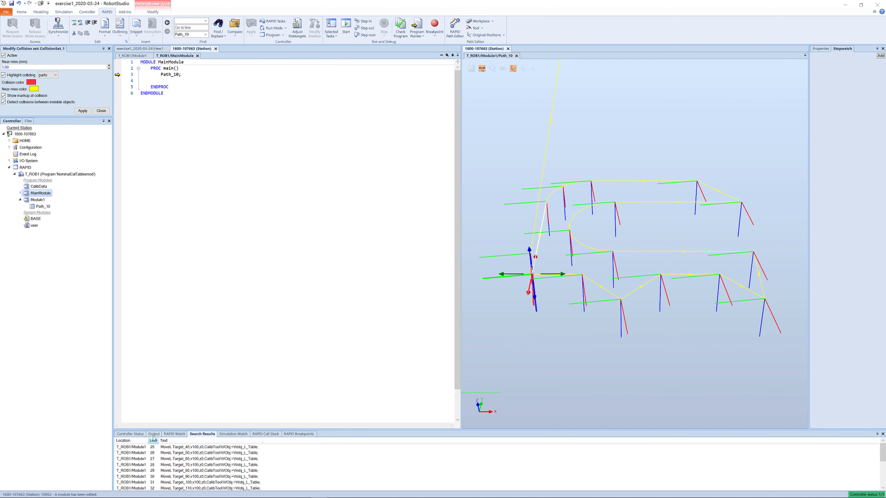
{"action": "left_click", "coordinate": [154, 433]}
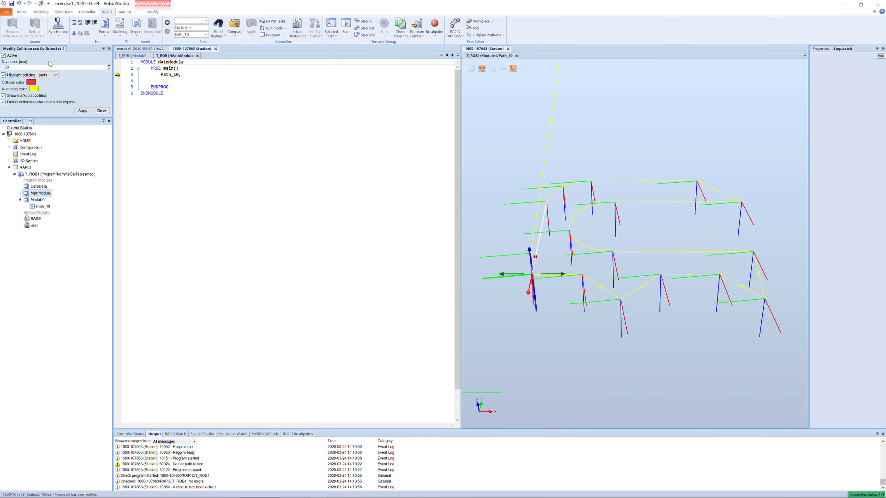
{"action": "left_click", "coordinate": [58, 30]}
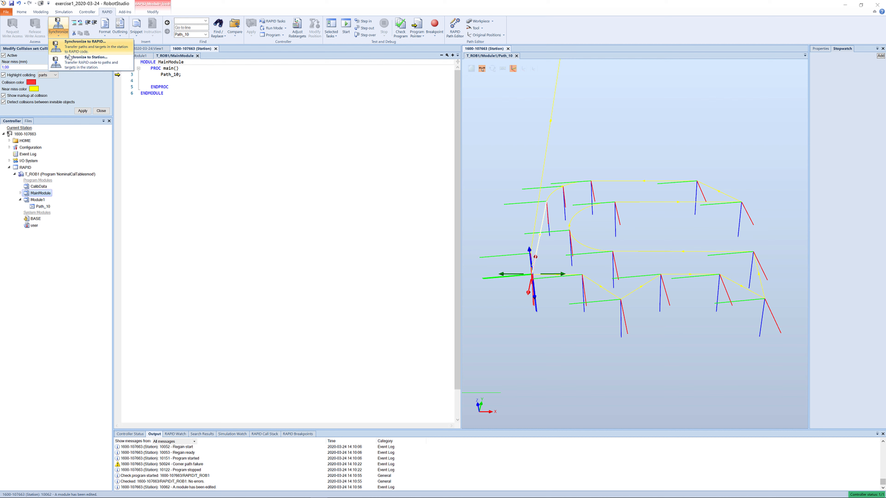
{"action": "left_click", "coordinate": [73, 62]}
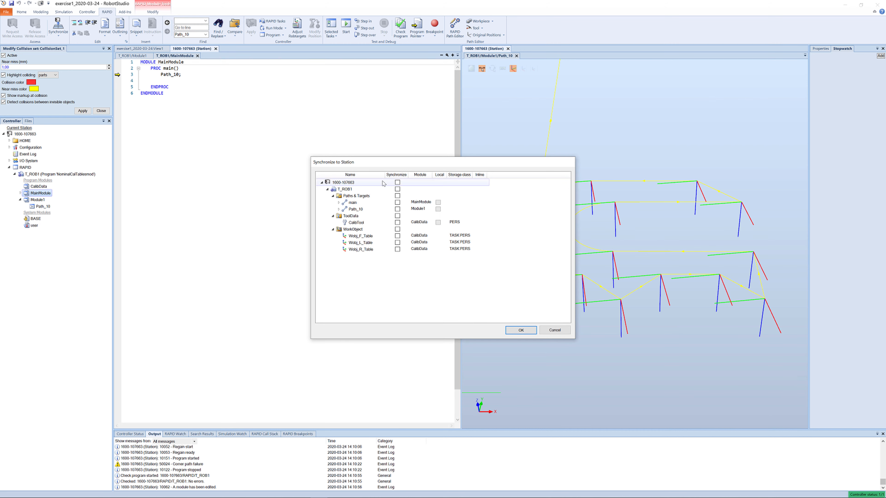
{"action": "left_click", "coordinate": [397, 182]}
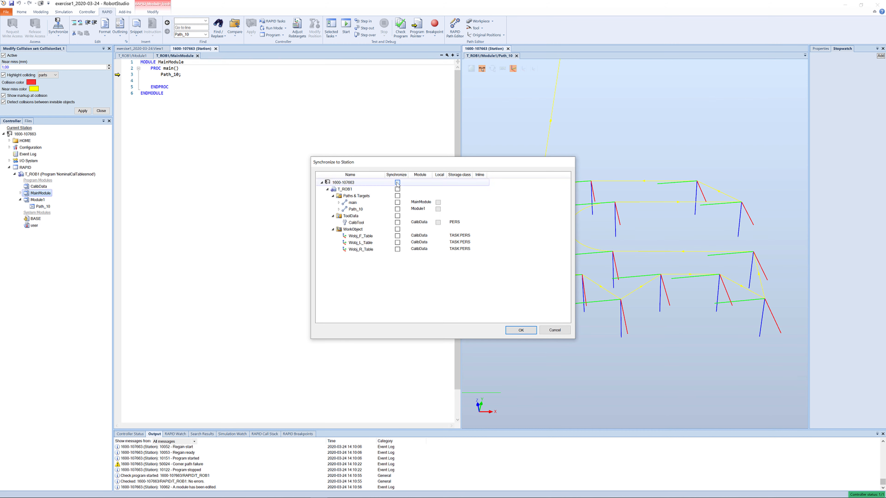
{"action": "left_click", "coordinate": [513, 330]}
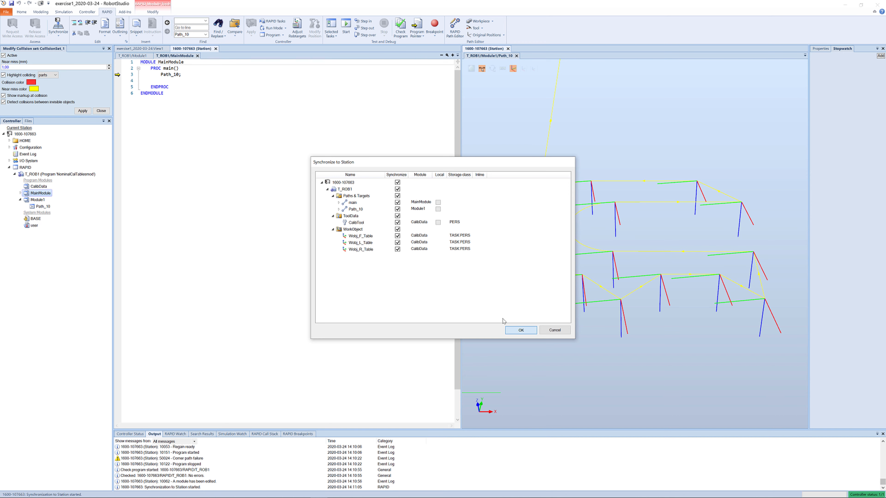
Run the simulation with the updated zones and examine the path closely along the plate's zigzag groove.
{"action": "left_click", "coordinate": [64, 12]}
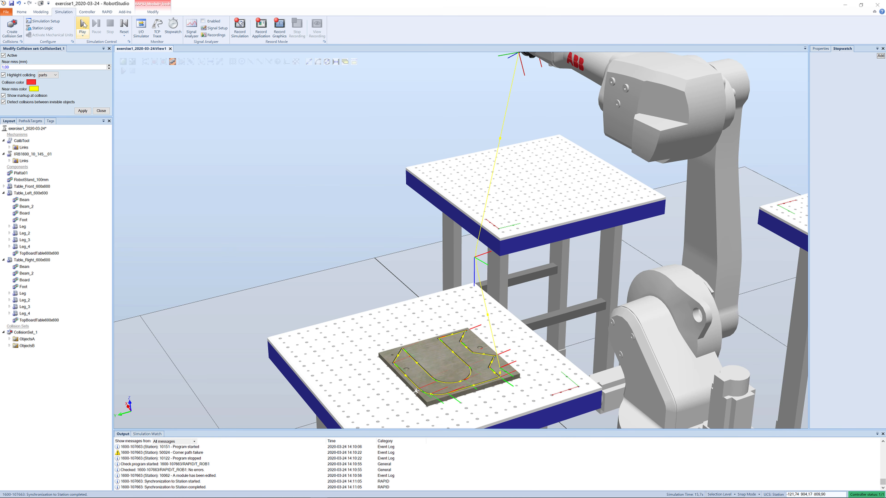
{"action": "left_click", "coordinate": [82, 25]}
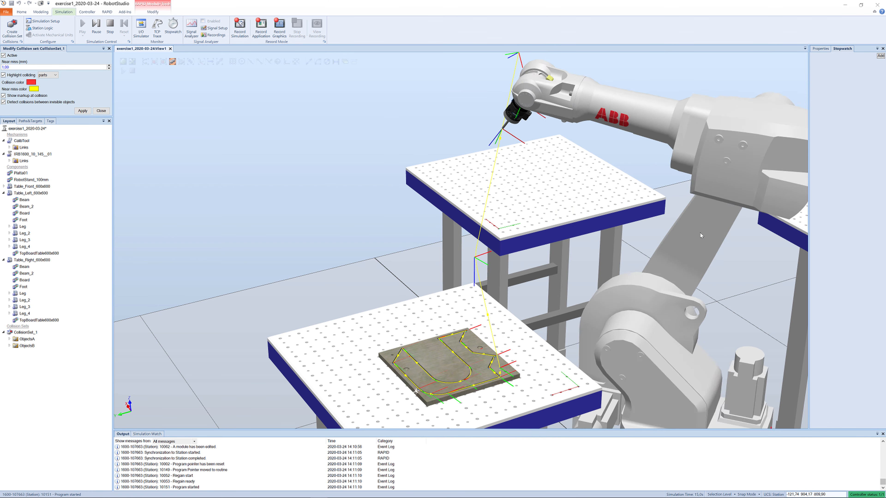
{"action": "scroll", "coordinate": [600, 367], "scroll_direction": "up", "scroll_amount": 10}
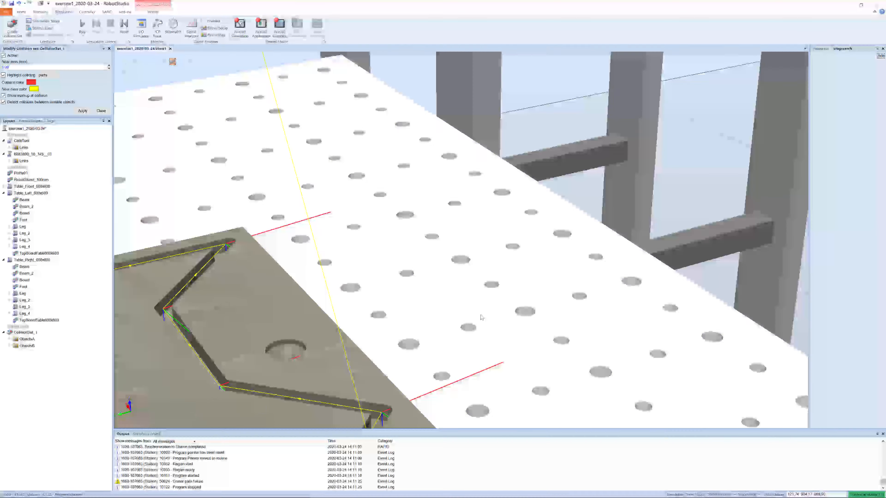
{"action": "left_click", "coordinate": [481, 317]}
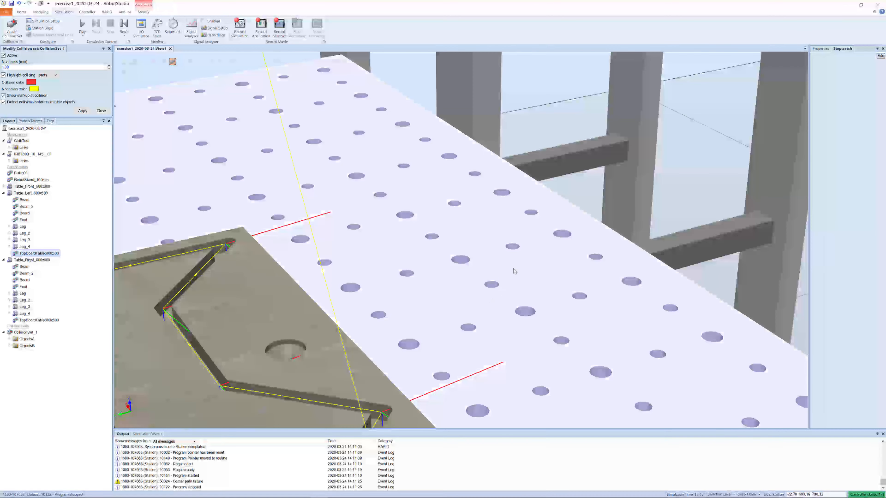
{"action": "mouse_move", "coordinate": [463, 284]}
{"action": "left_mouse_down", "text": "ctrl"}
{"action": "mouse_move", "coordinate": [482, 261]}
{"action": "mouse_move", "coordinate": [458, 277]}
{"action": "left_mouse_up", "text": "ctrl"}
{"action": "scroll", "coordinate": [470, 273], "scroll_direction": "up", "scroll_amount": 2}
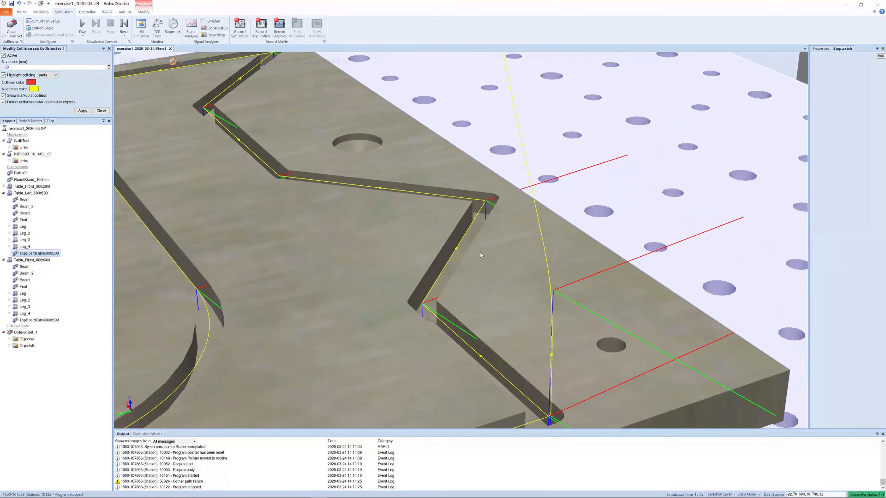
{"action": "scroll", "coordinate": [480, 252], "scroll_direction": "up", "scroll_amount": 1}
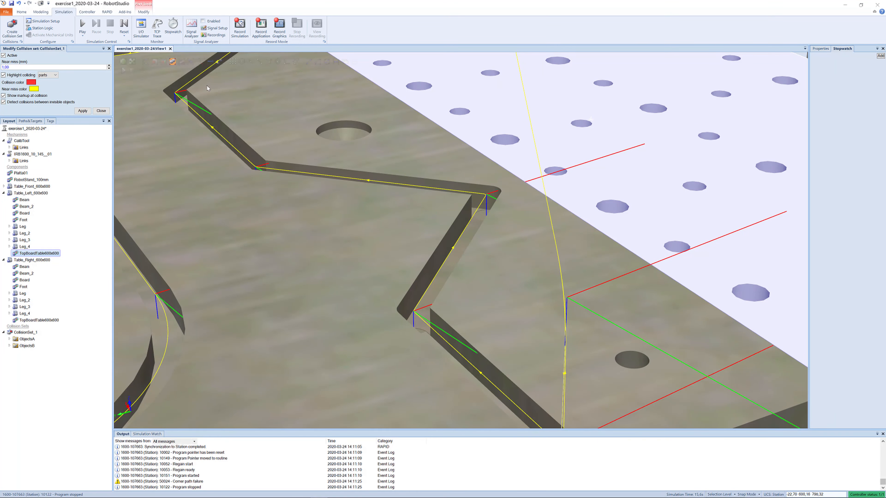
Replace every z1 zone with z5 throughout Module1's RAPID code.
{"action": "left_click", "coordinate": [107, 12]}
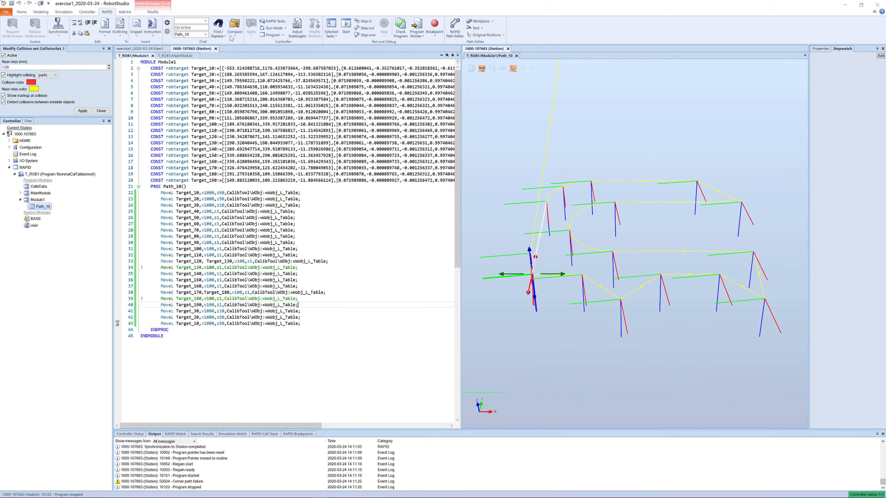
{"action": "left_click", "coordinate": [217, 32]}
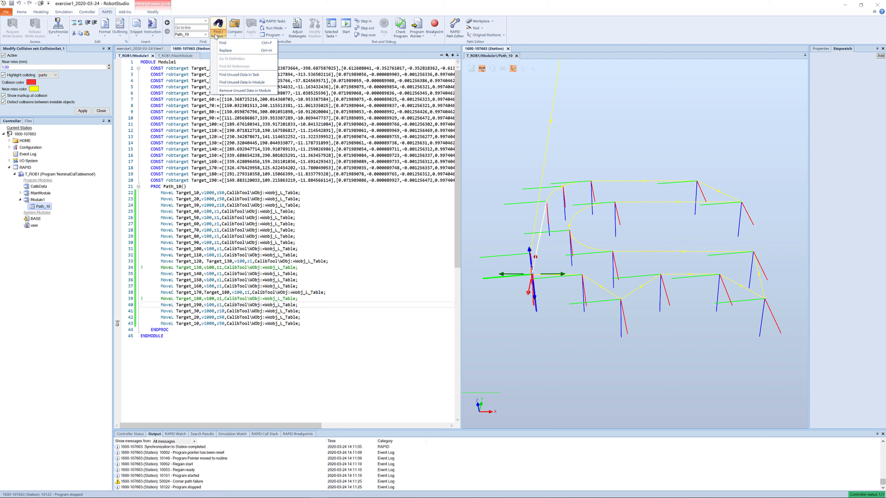
{"action": "left_click", "coordinate": [225, 50]}
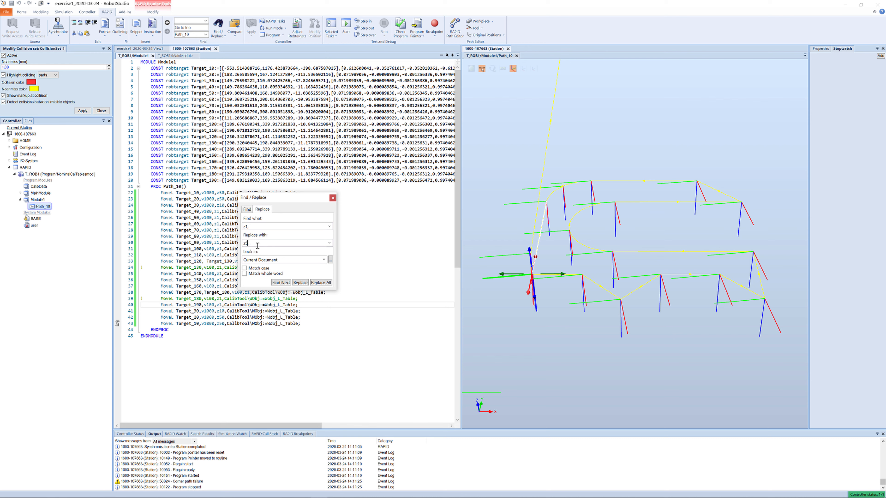
{"action": "left_click", "coordinate": [320, 283]}
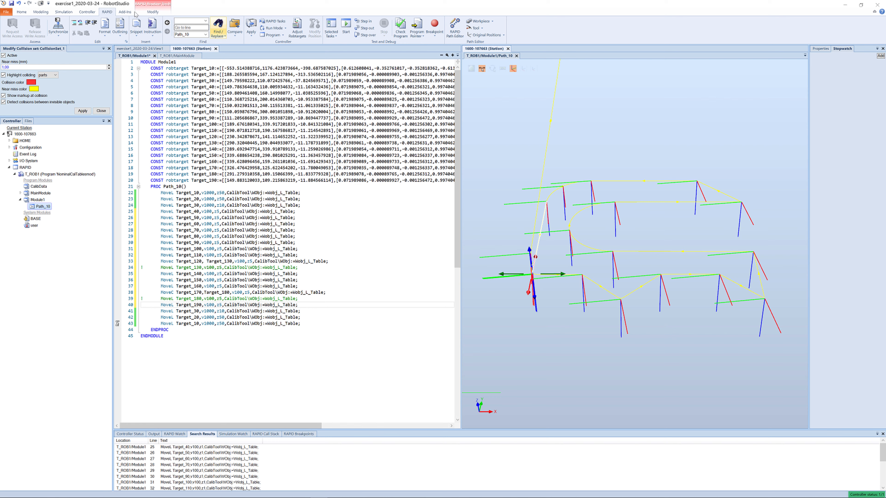
Synchronize every element of the controller with z5 zones to the station and check Path_10's corners in the path editor.
{"action": "left_click", "coordinate": [63, 33]}
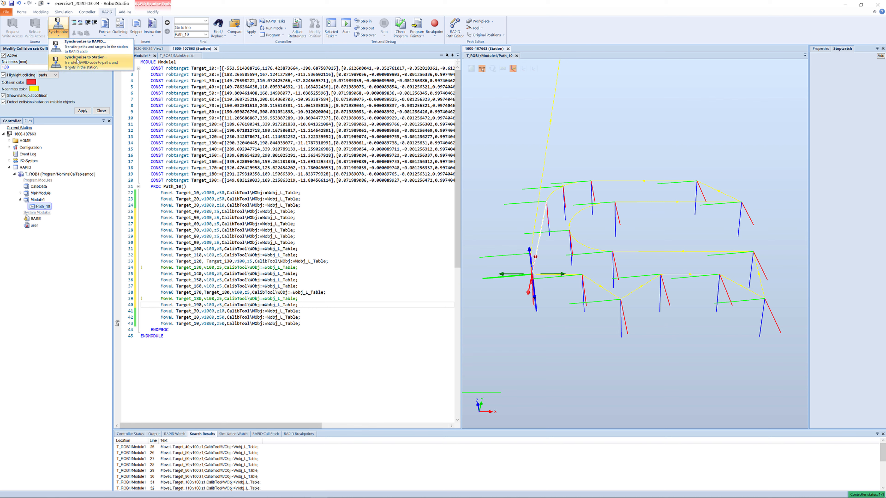
{"action": "left_click", "coordinate": [85, 60]}
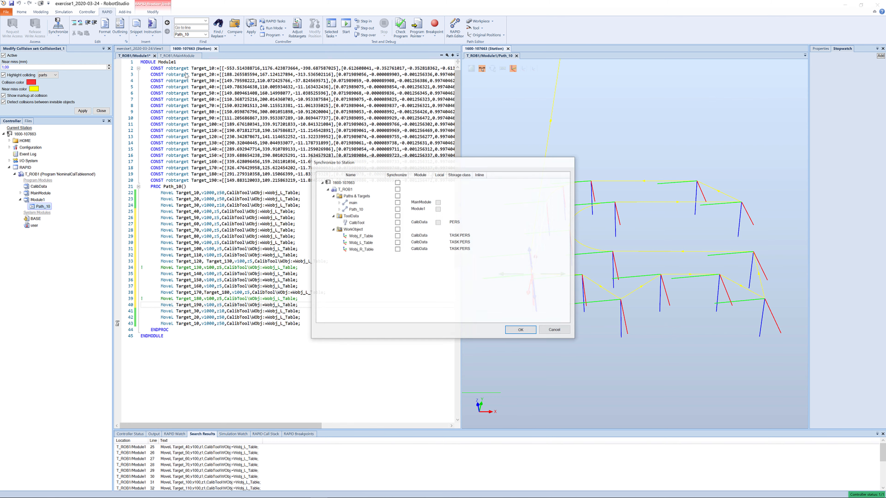
{"action": "left_click", "coordinate": [397, 182]}
{"action": "left_click", "coordinate": [520, 330]}
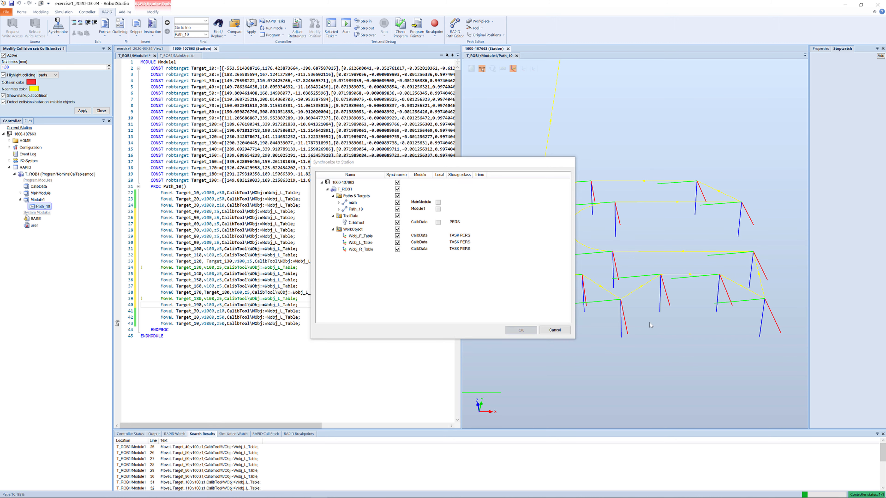
{"action": "scroll", "coordinate": [647, 314], "scroll_direction": "up", "scroll_amount": 6}
{"action": "scroll", "coordinate": [642, 298], "scroll_direction": "up", "scroll_amount": 2}
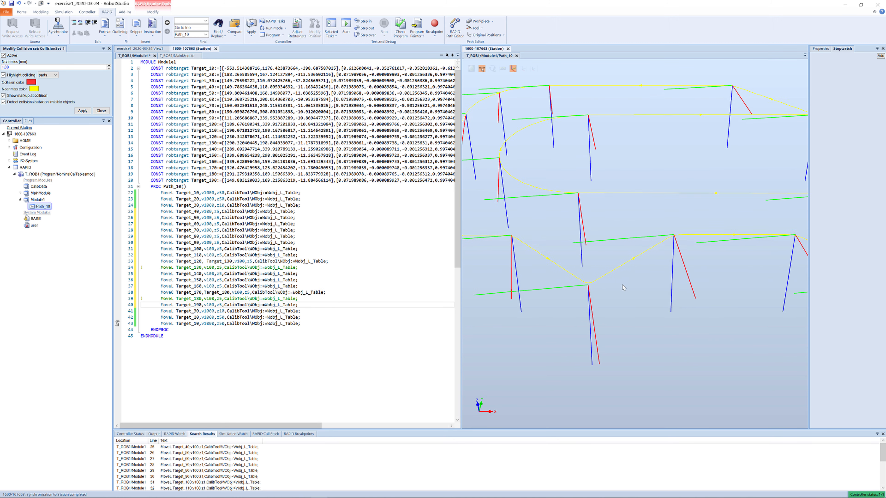
{"action": "scroll", "coordinate": [578, 279], "scroll_direction": "down", "scroll_amount": 1}
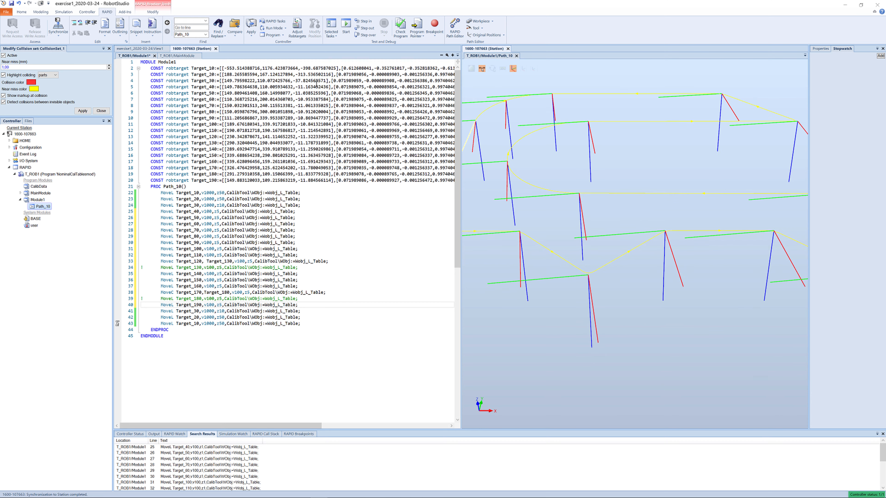
Run the simulation with the z5 zones and examine how the path follows the plate's grooves.
{"action": "left_click", "coordinate": [64, 12]}
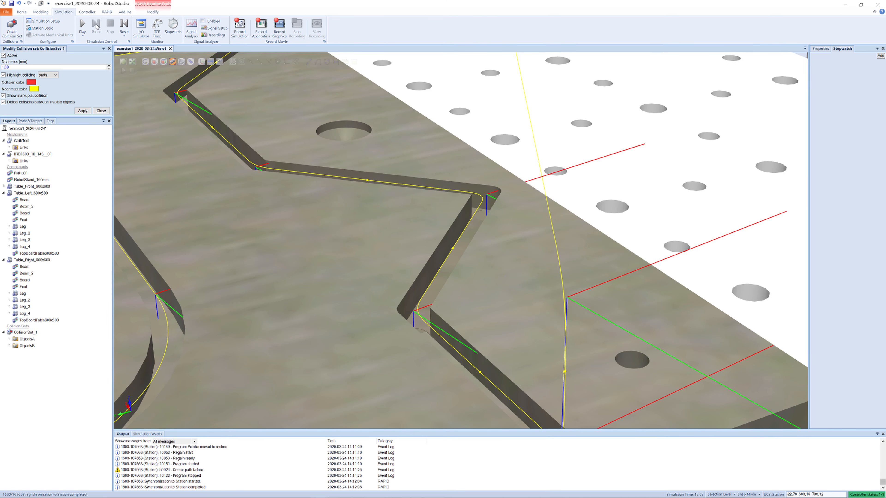
{"action": "left_click", "coordinate": [82, 25]}
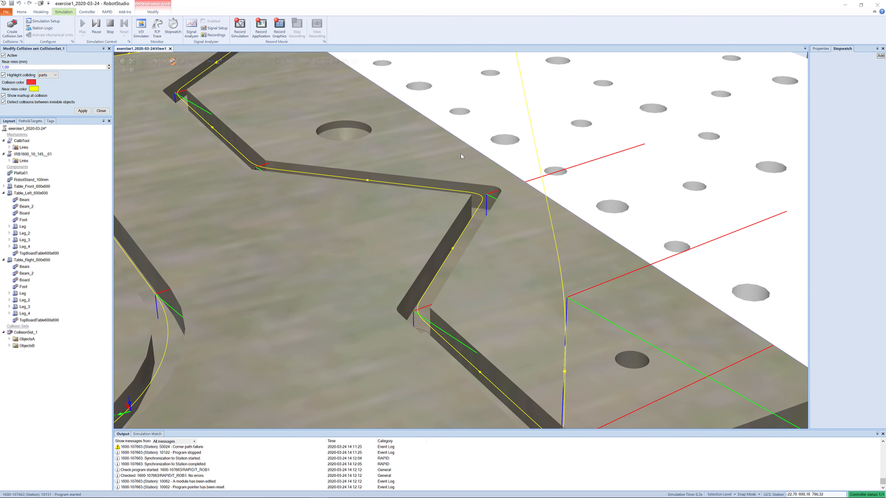
{"action": "scroll", "coordinate": [462, 154], "scroll_direction": "down", "scroll_amount": 5}
{"action": "scroll", "coordinate": [461, 157], "scroll_direction": "up", "scroll_amount": 2}
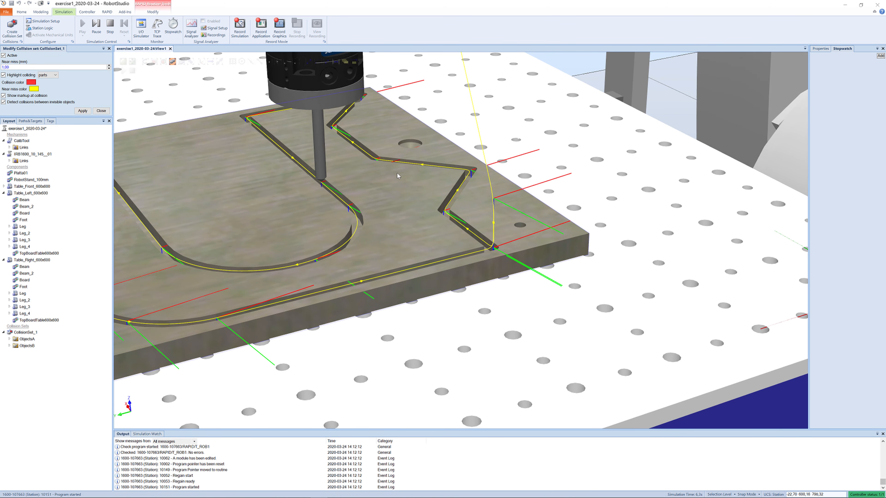
{"action": "scroll", "coordinate": [380, 176], "scroll_direction": "down", "scroll_amount": 5}
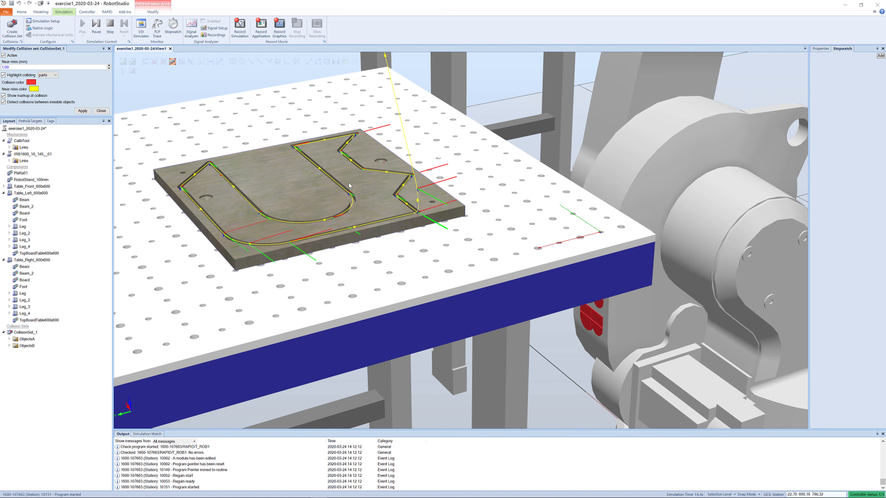
{"action": "scroll", "coordinate": [349, 185], "scroll_direction": "up", "scroll_amount": 5}
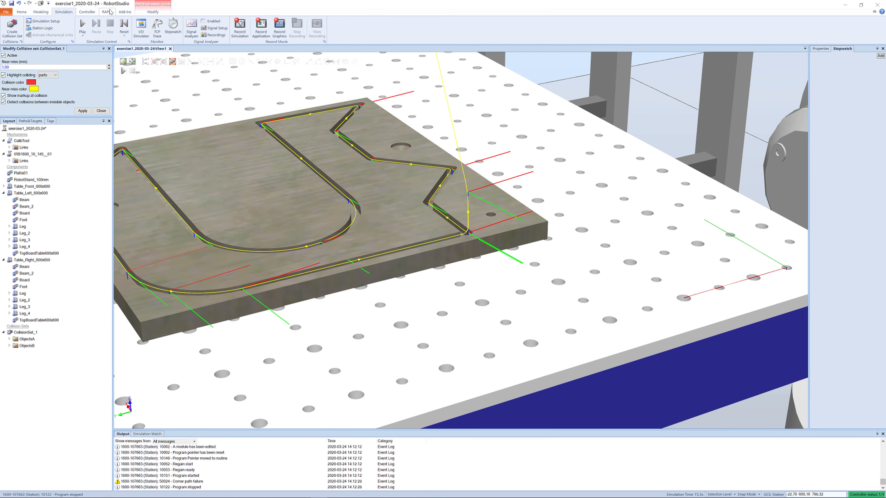
Replace every z5 zone with z10 throughout Module1's RAPID code.
{"action": "left_click", "coordinate": [108, 12]}
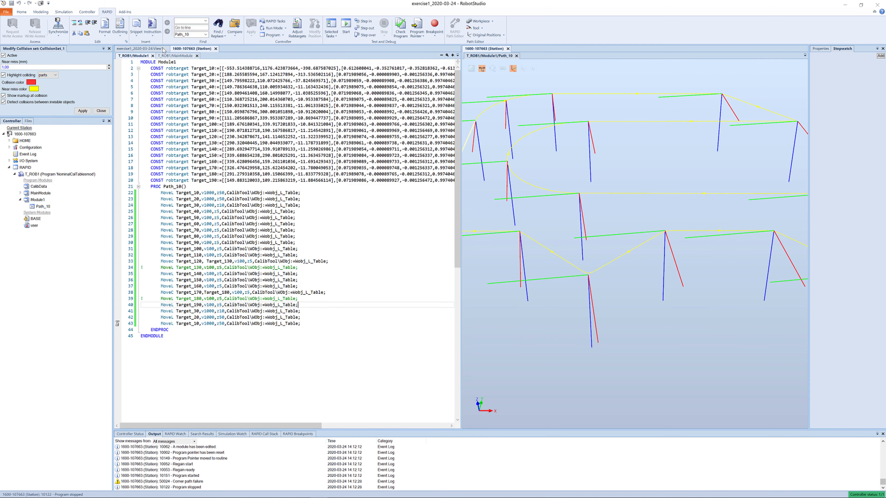
{"action": "left_click", "coordinate": [218, 34]}
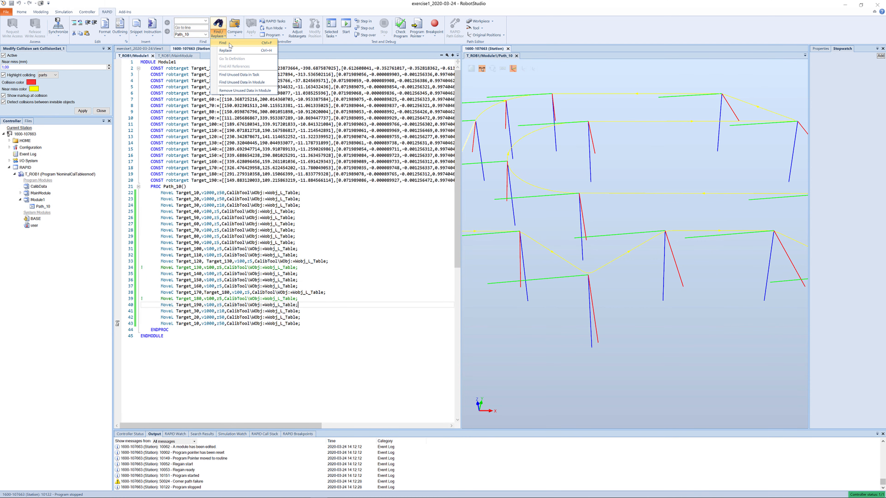
{"action": "left_click", "coordinate": [226, 50]}
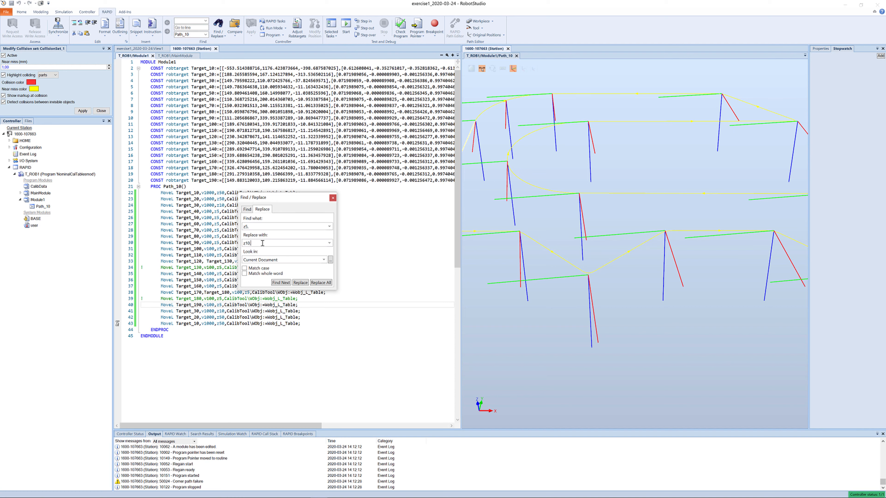
{"action": "left_click", "coordinate": [315, 283]}
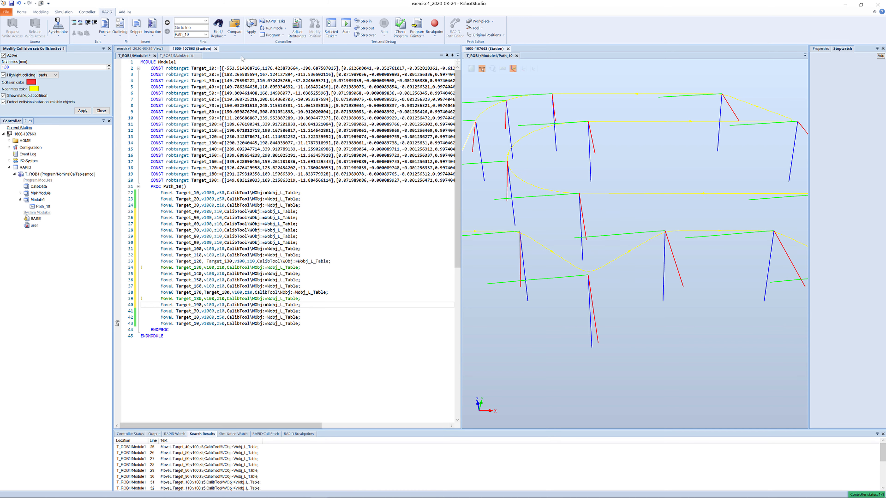
Apply the z10 changes to the RAPID program and synchronize every controller element to the station.
{"action": "left_click", "coordinate": [252, 33]}
{"action": "left_click", "coordinate": [259, 43]}
{"action": "left_click", "coordinate": [152, 434]}
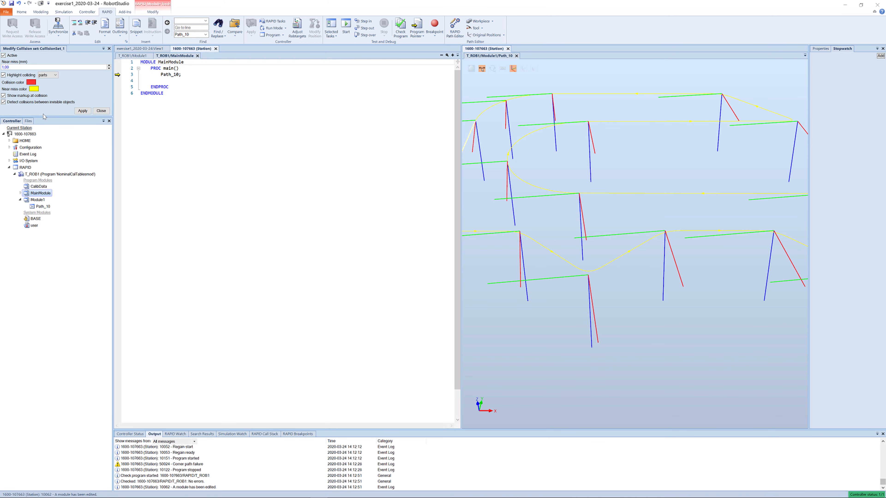
{"action": "left_click", "coordinate": [57, 36]}
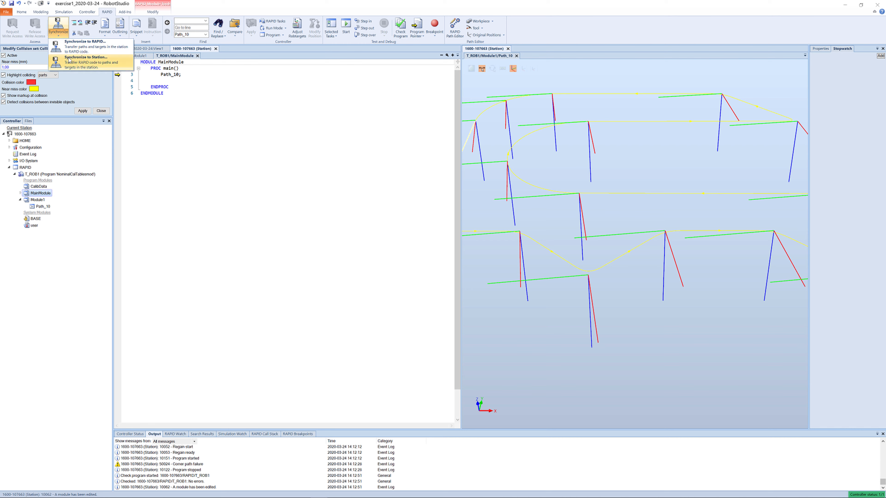
{"action": "left_click", "coordinate": [69, 59]}
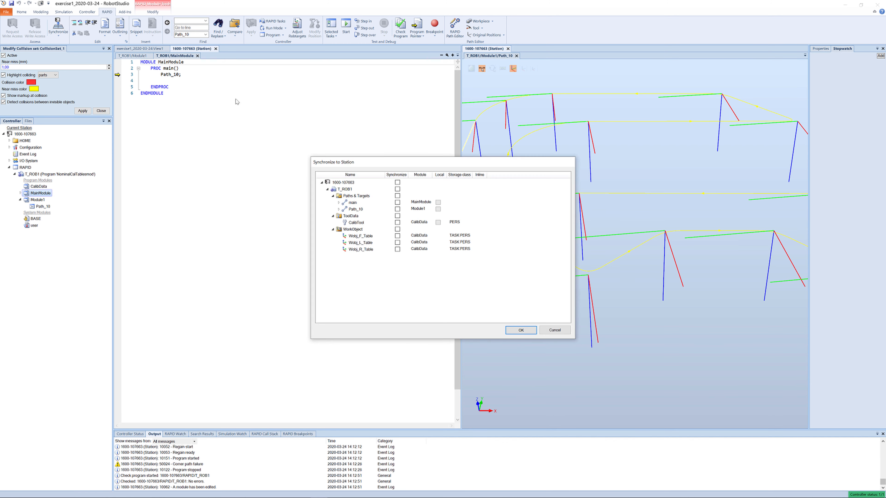
{"action": "left_click", "coordinate": [397, 182]}
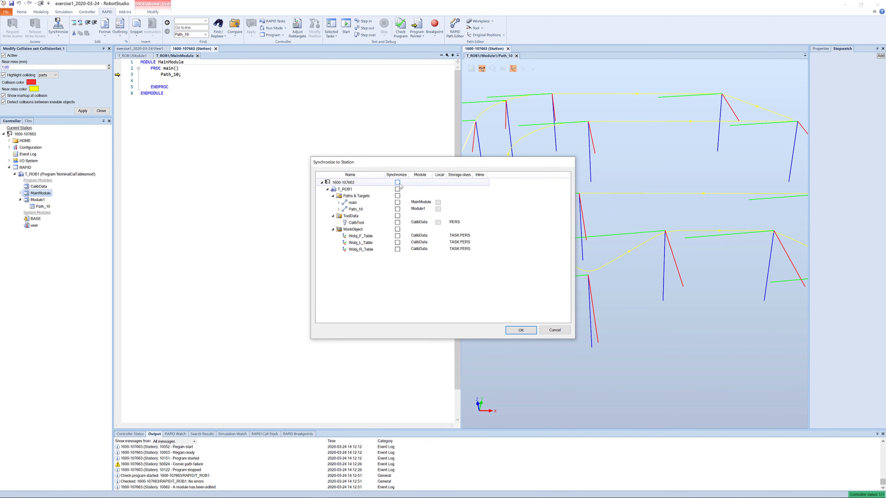
{"action": "left_click", "coordinate": [527, 333]}
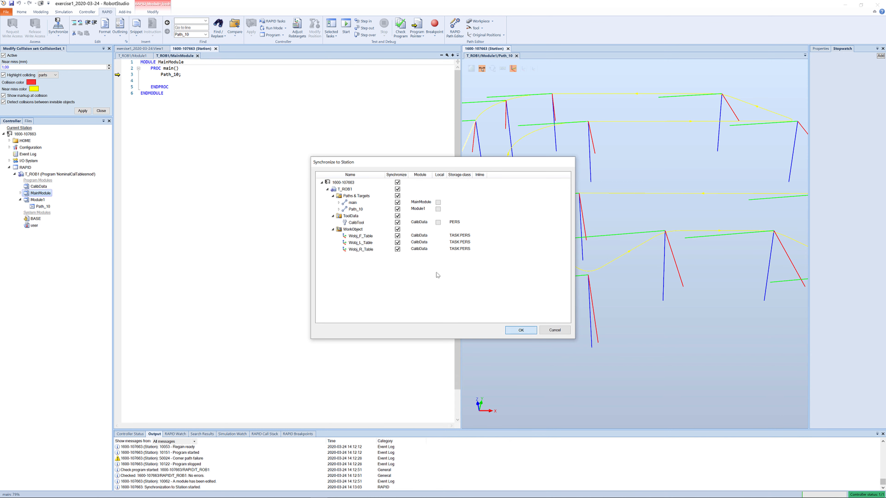
Add a stopwatch running from Simulation Start to Simulation Stop and time a simulation of the z10 path.
{"action": "left_click", "coordinate": [64, 12]}
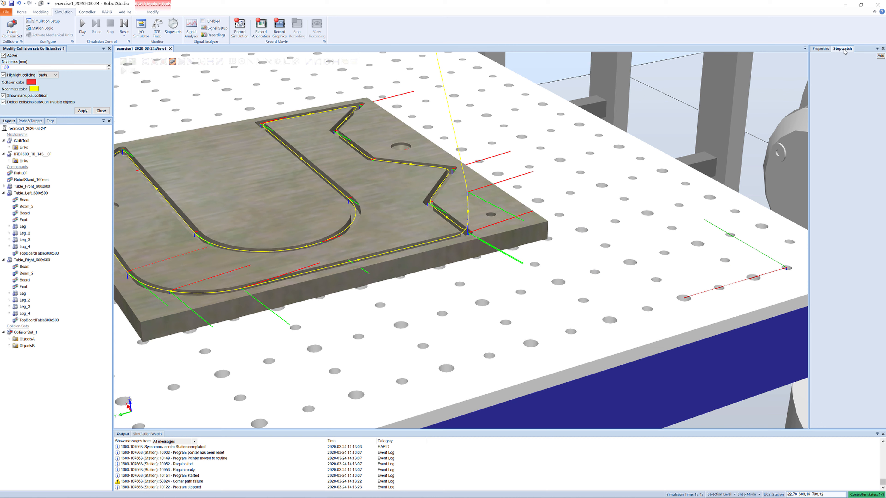
{"action": "left_click", "coordinate": [880, 56]}
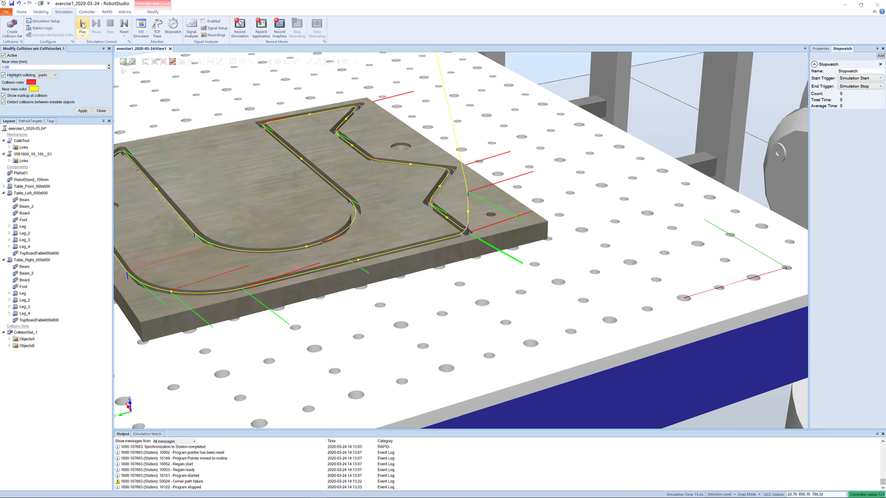
{"action": "left_click", "coordinate": [83, 25]}
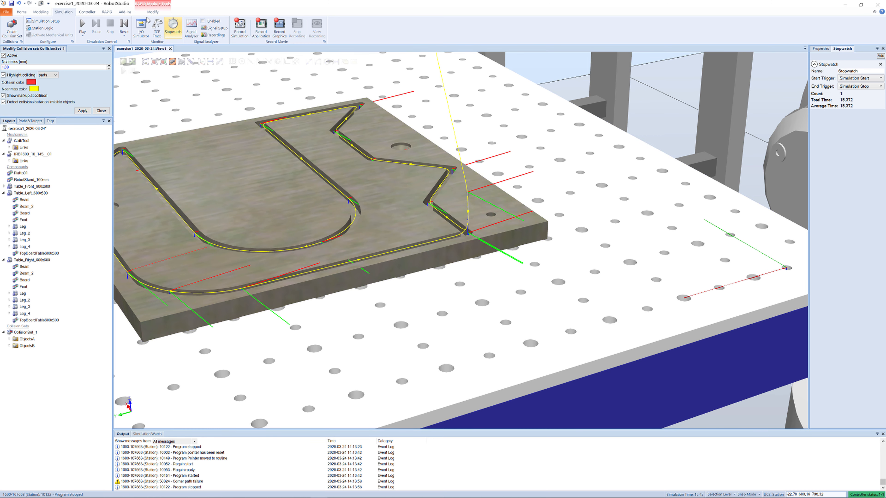
Replace every z10 zone with z1 throughout Module1's RAPID code.
{"action": "left_click", "coordinate": [107, 11]}
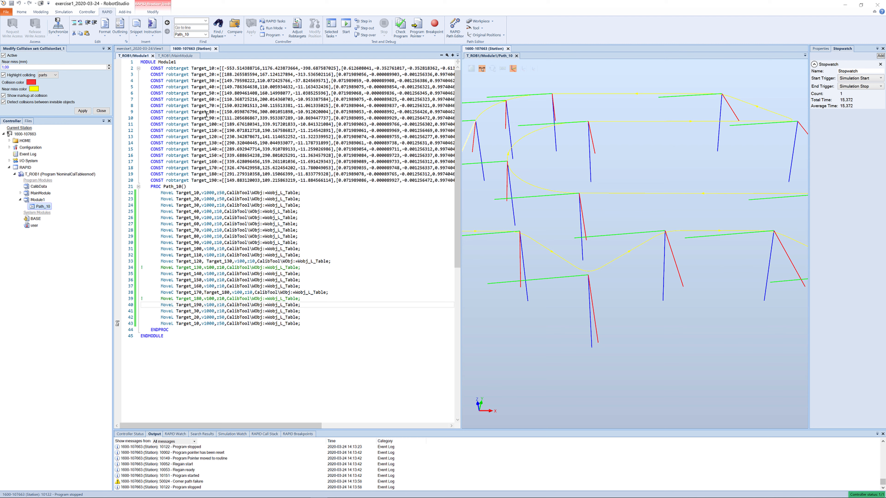
{"action": "left_click", "coordinate": [220, 35]}
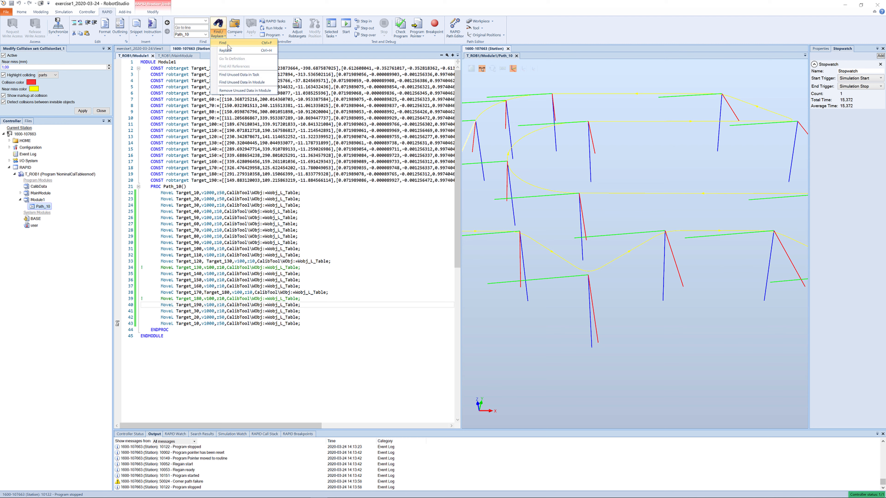
{"action": "left_click", "coordinate": [229, 50]}
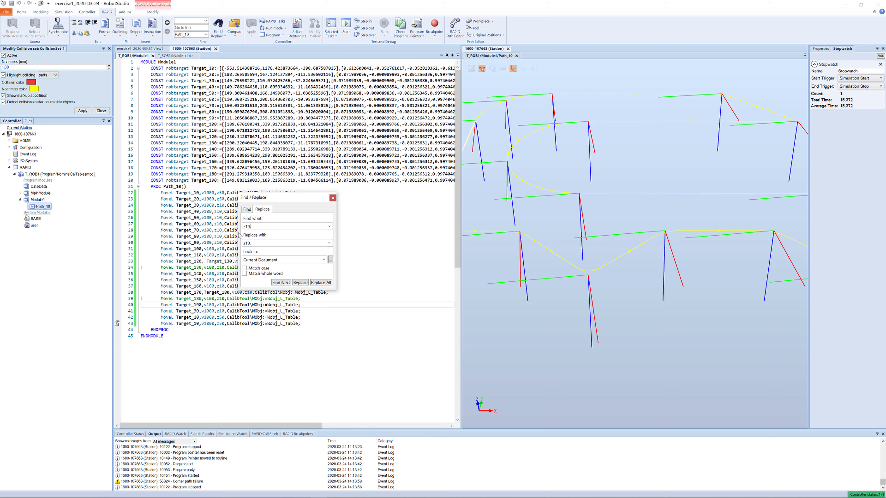
{"action": "left_click_drag", "start_coordinate": [243, 243], "coordinate": [249, 246]}
{"action": "left_click", "coordinate": [320, 283]}
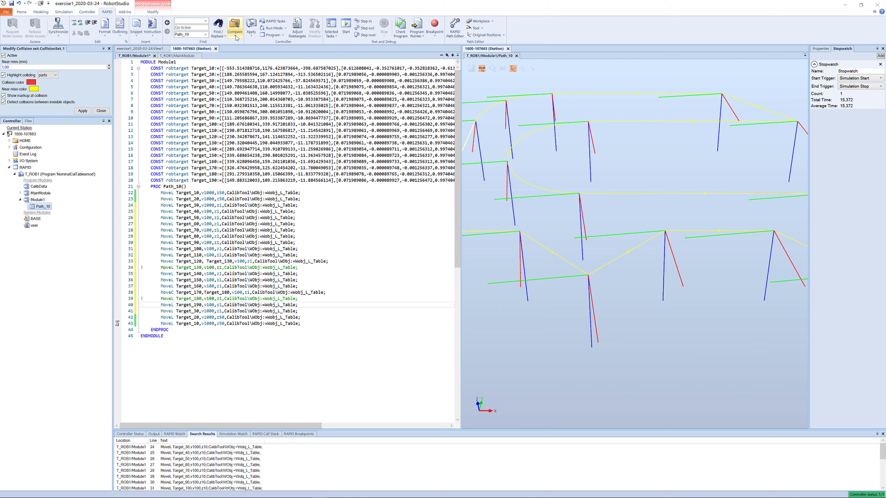
Apply the z1 changes to the RAPID program and synchronize every controller element to the station.
{"action": "left_click", "coordinate": [249, 34]}
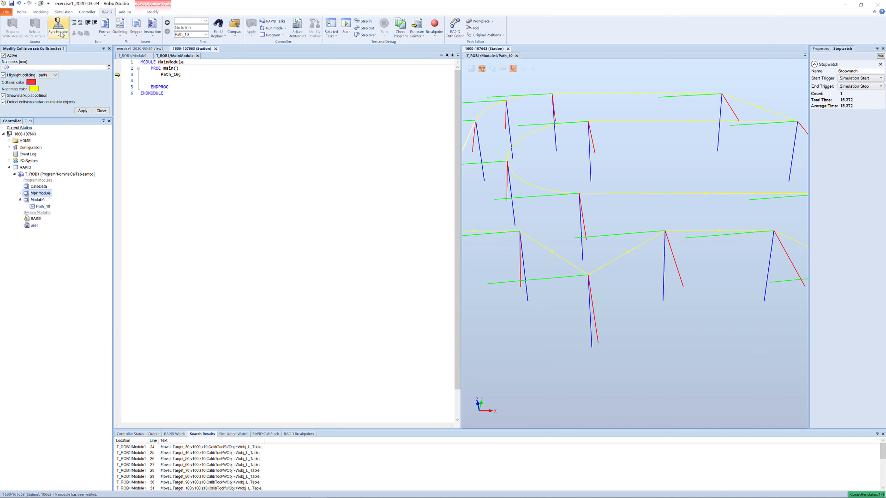
{"action": "left_click", "coordinate": [63, 37]}
{"action": "left_click", "coordinate": [71, 58]}
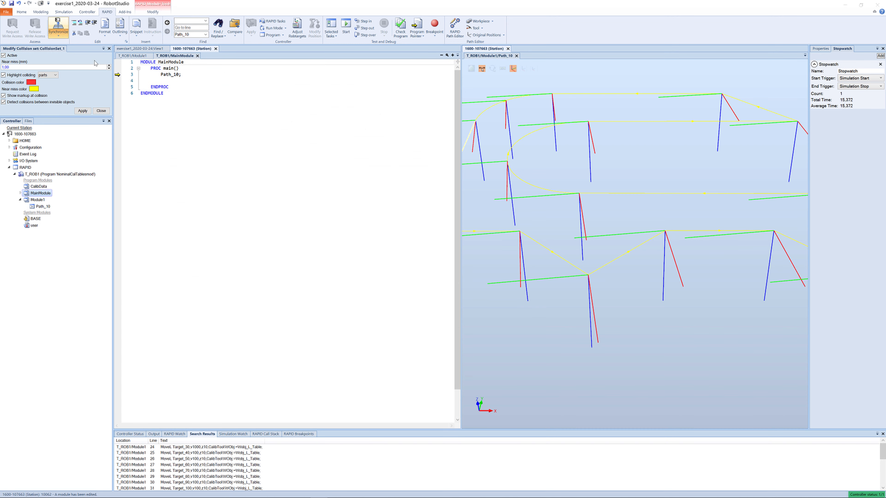
{"action": "left_click", "coordinate": [397, 182]}
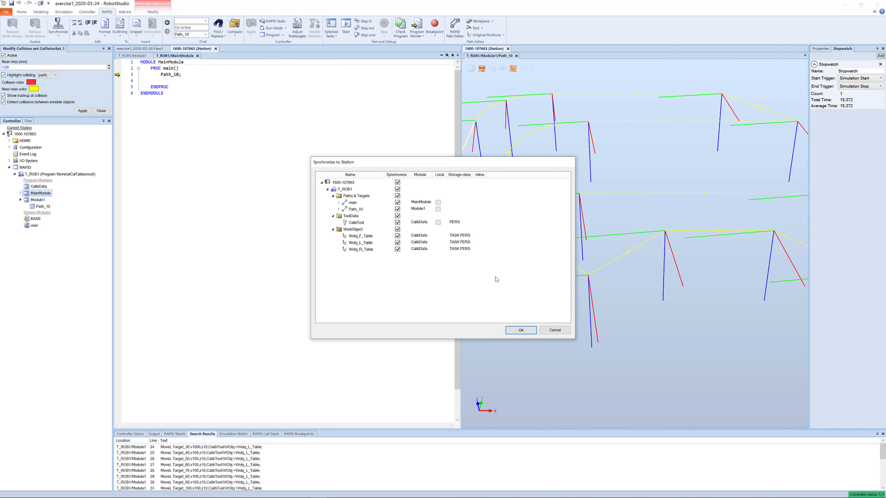
{"action": "left_click", "coordinate": [521, 333]}
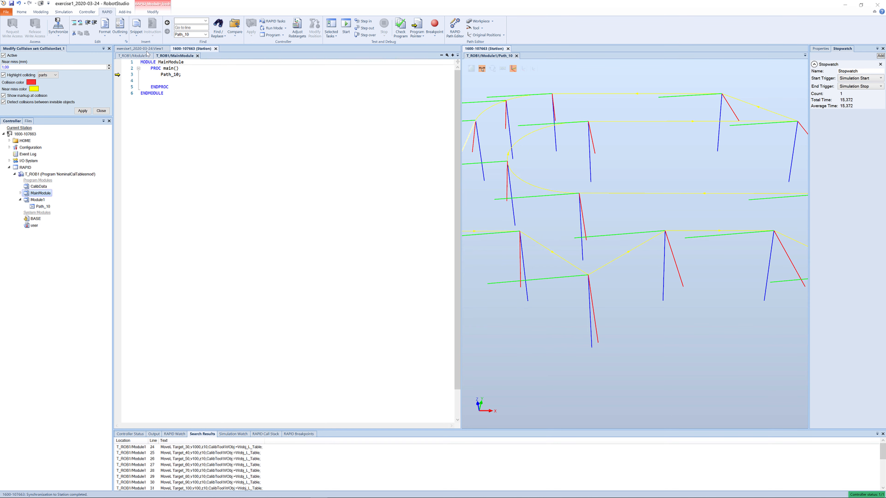
Rerun the simulation with the z1 zones to time the path with the stopwatch.
{"action": "left_click", "coordinate": [64, 11]}
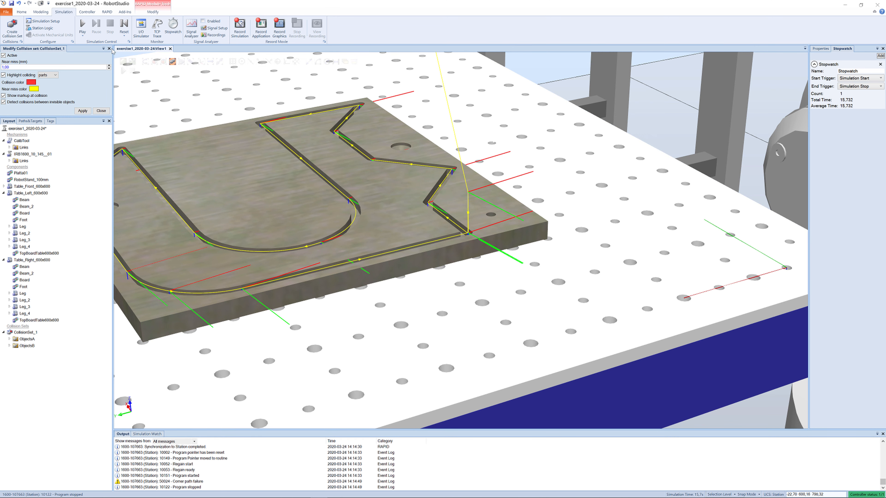
Close the collision set settings and replace every v100 speed with v400 throughout Module1's RAPID code.
{"action": "left_click", "coordinate": [107, 12]}
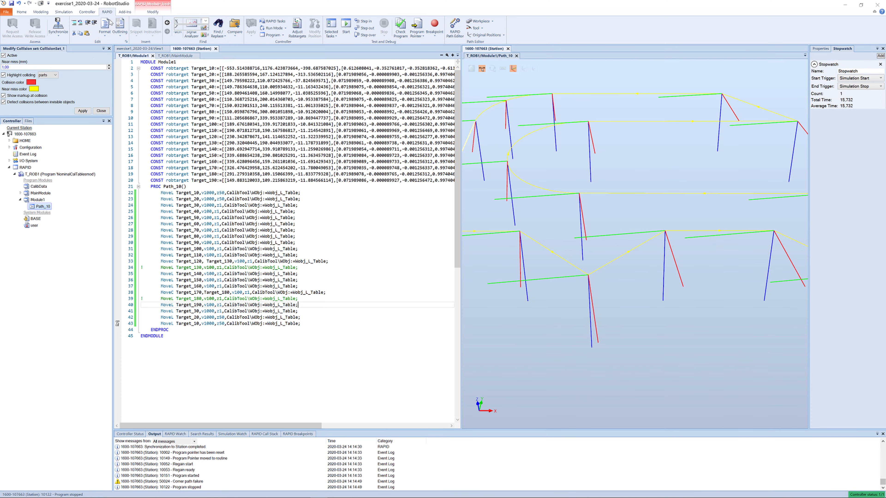
{"action": "left_click", "coordinate": [109, 49]}
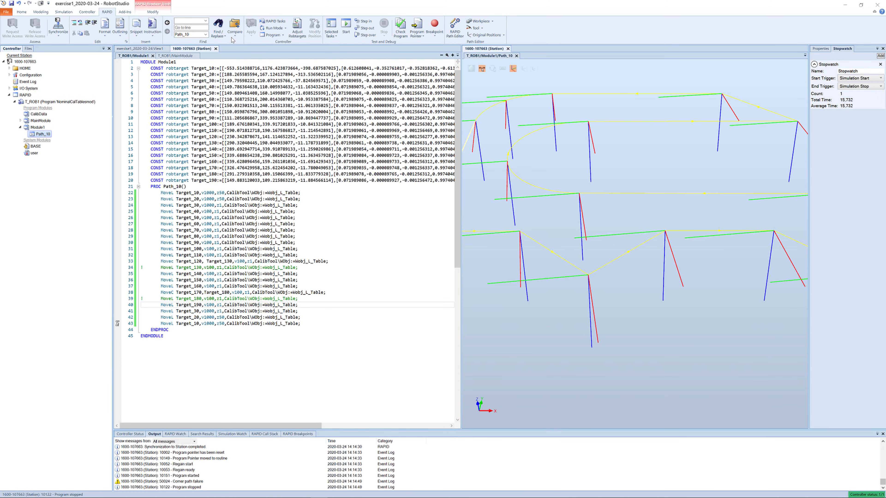
{"action": "left_click", "coordinate": [224, 35]}
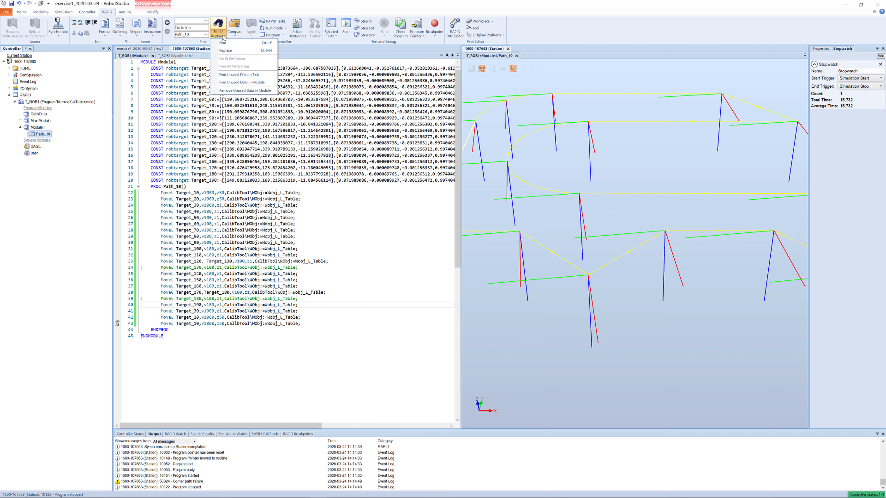
{"action": "left_click", "coordinate": [229, 51]}
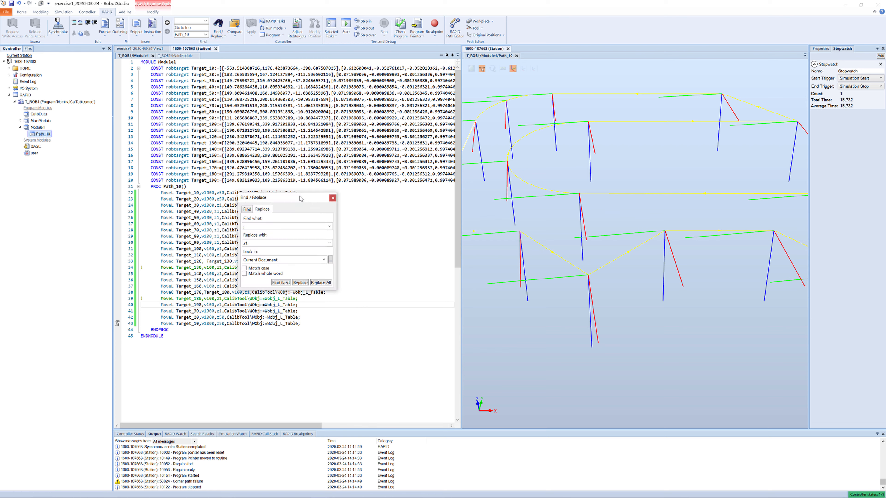
{"action": "left_click_drag", "start_coordinate": [301, 198], "coordinate": [391, 186]}
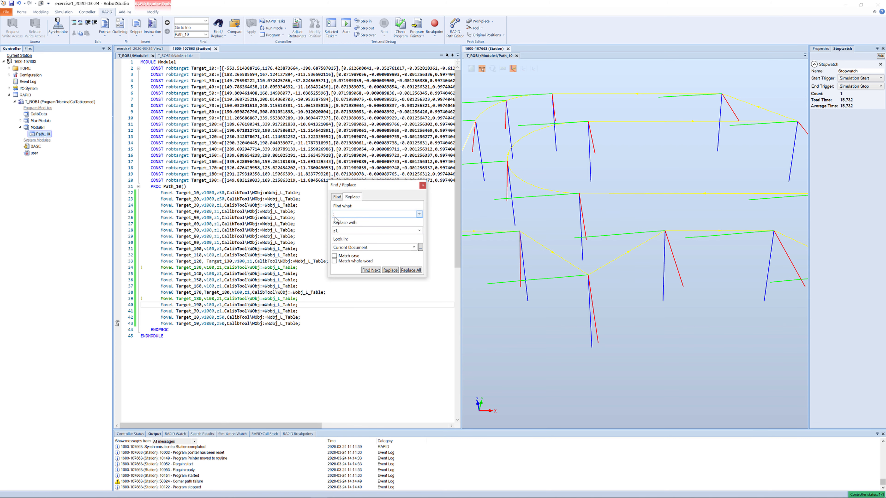
{"action": "left_click_drag", "start_coordinate": [337, 215], "coordinate": [328, 217]}
{"action": "left_click_drag", "start_coordinate": [339, 231], "coordinate": [331, 234]}
{"action": "left_click", "coordinate": [410, 271]}
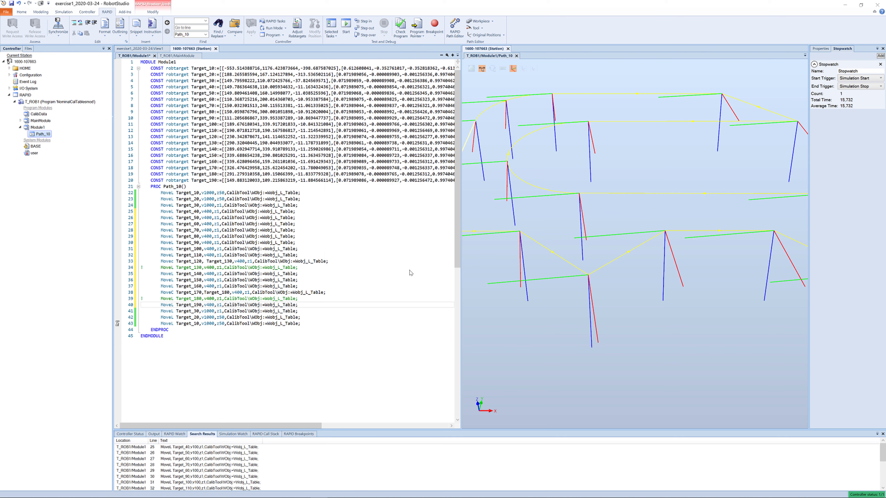
Set the speed of Path_10's opening Target_10 and Target_20 moves to v1500.
{"action": "left_click", "coordinate": [209, 193]}
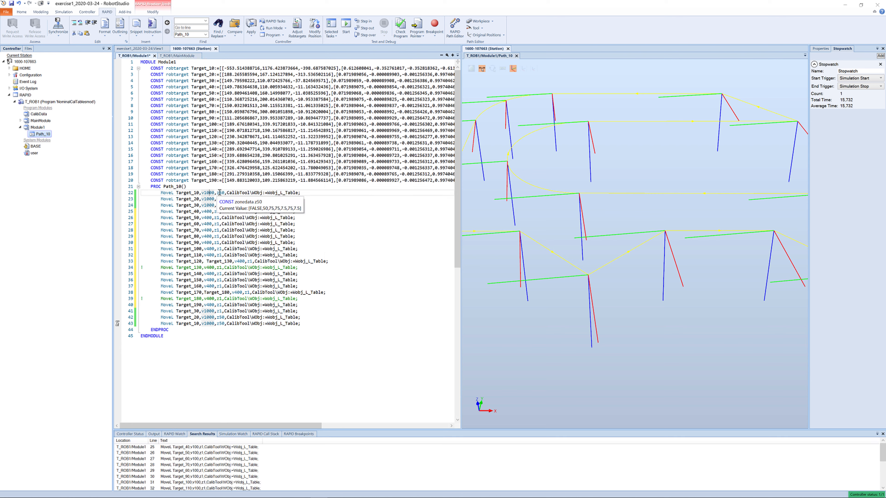
{"action": "key", "text": "BackSpace"}
{"action": "type", "text": "5"}
{"action": "key", "text": "Down"}
{"action": "key", "text": "BackSpace"}
{"action": "type", "text": "5"}
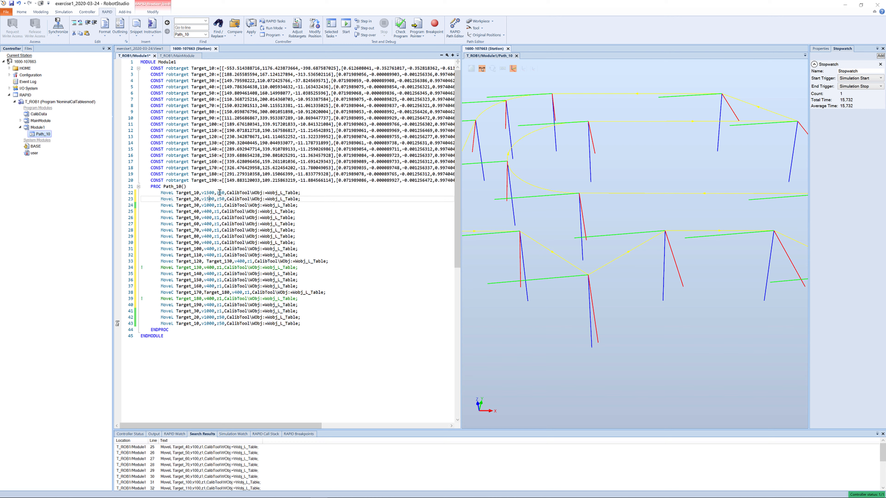
Set the speed of Path_10's opening Target_10 and Target_20 moves to v2000.
{"action": "key", "text": "Up"}
{"action": "key", "text": "BackSpace"}
{"action": "key", "text": "BackSpace"}
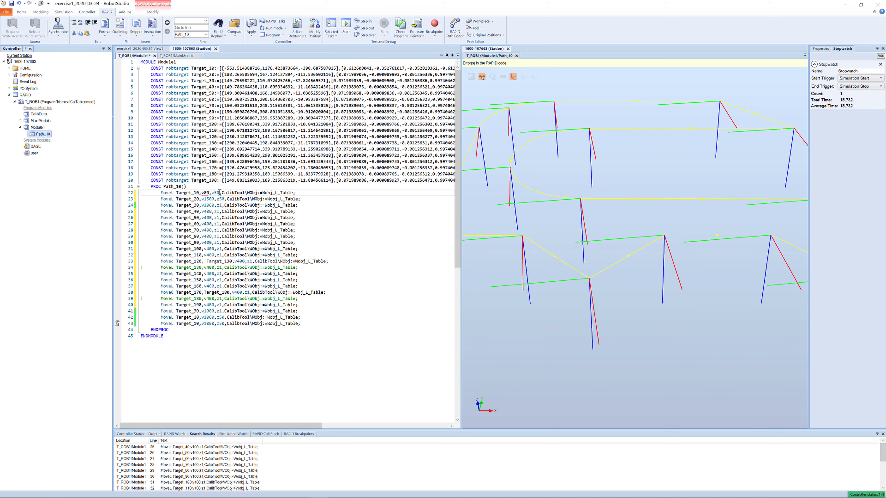
{"action": "type", "text": "20"}
{"action": "key", "text": "Down"}
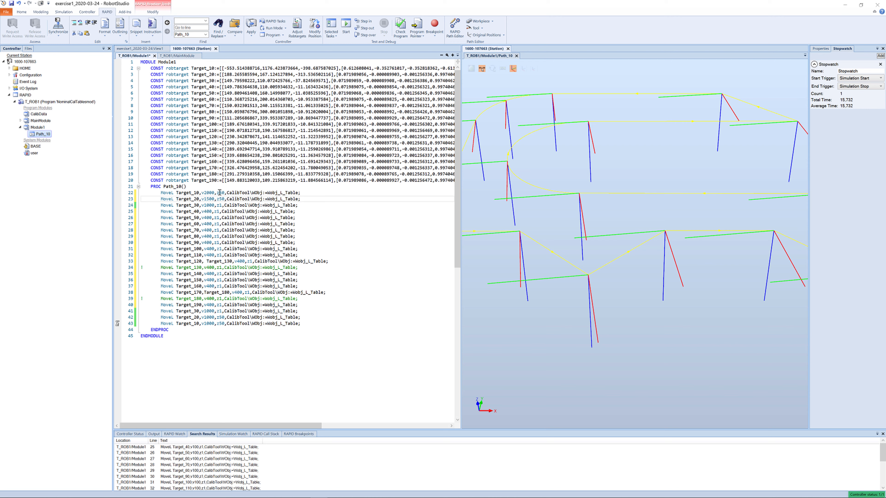
{"action": "key", "text": "BackSpace"}
{"action": "key", "text": "BackSpace"}
{"action": "type", "text": "20"}
{"action": "key", "text": "Down"}
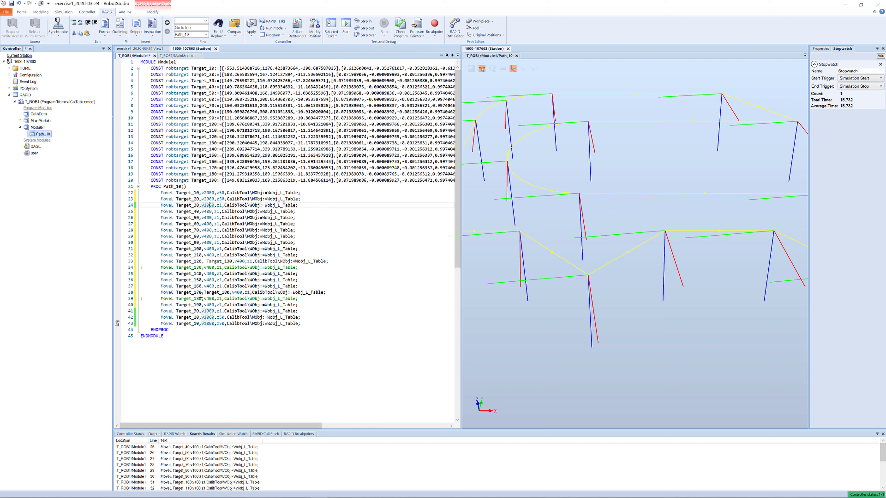
Set the speed of Path_10's closing Target_20 and Target_10 moves to v2000.
{"action": "left_click", "coordinate": [207, 317]}
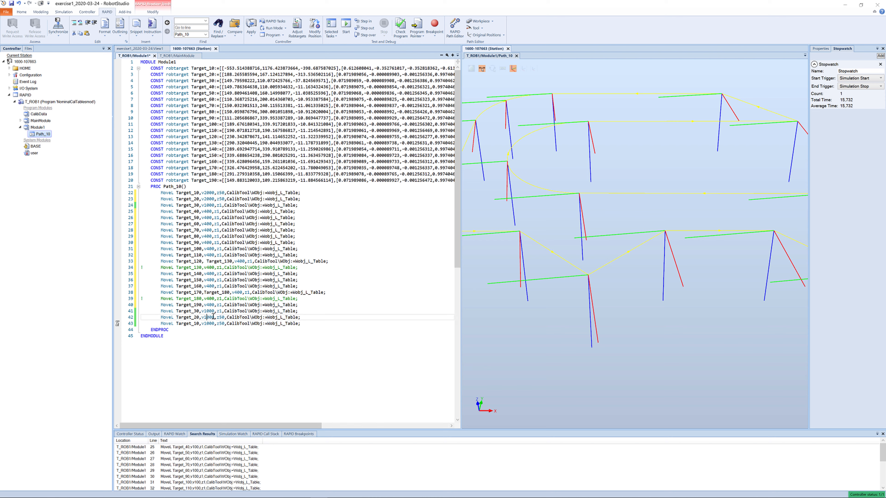
{"action": "key", "text": "BackSpace"}
{"action": "type", "text": "2"}
{"action": "key", "text": "Down"}
{"action": "key", "text": "BackSpace"}
{"action": "type", "text": "2"}
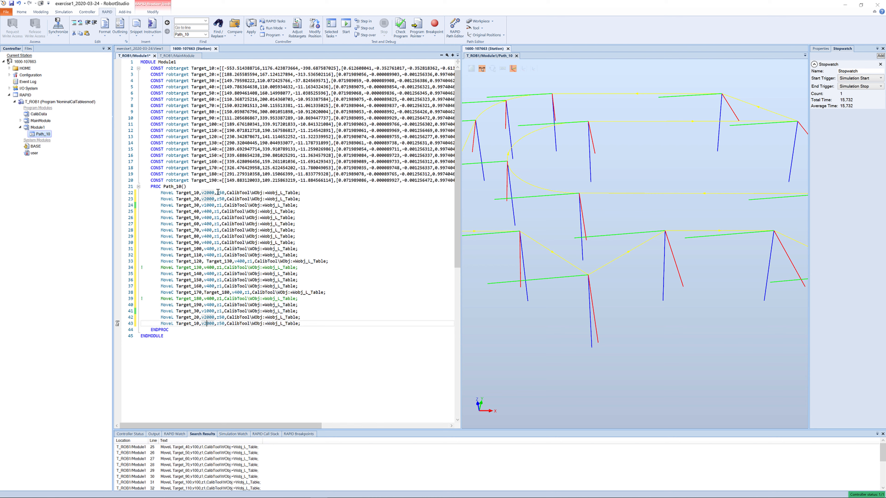
Apply the speed changes to the RAPID program and synchronize every controller element to the station.
{"action": "left_click", "coordinate": [250, 35]}
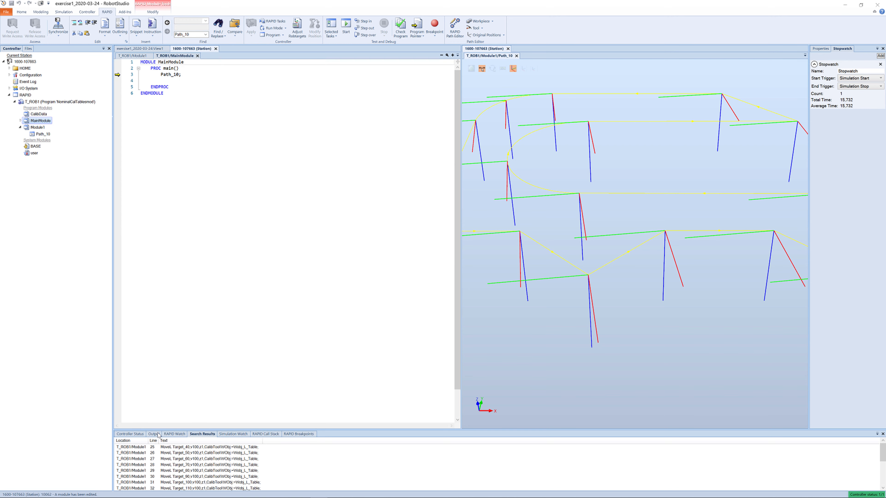
{"action": "left_click", "coordinate": [155, 435]}
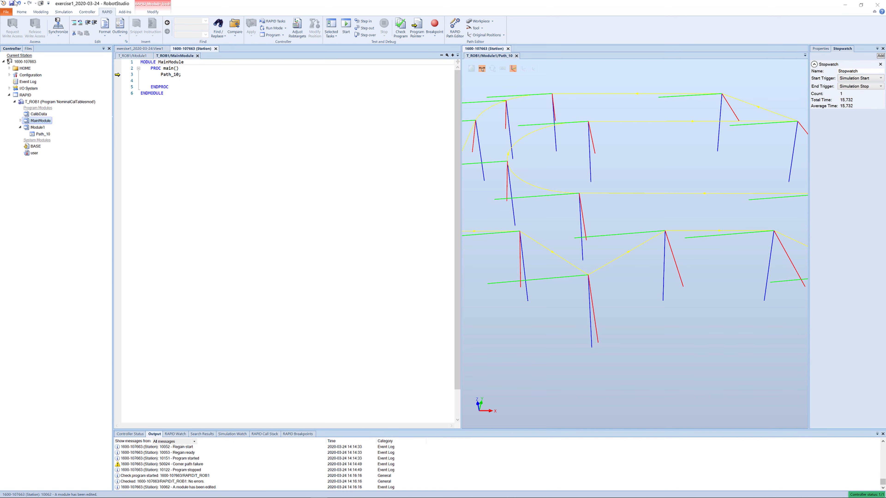
{"action": "left_click", "coordinate": [57, 31]}
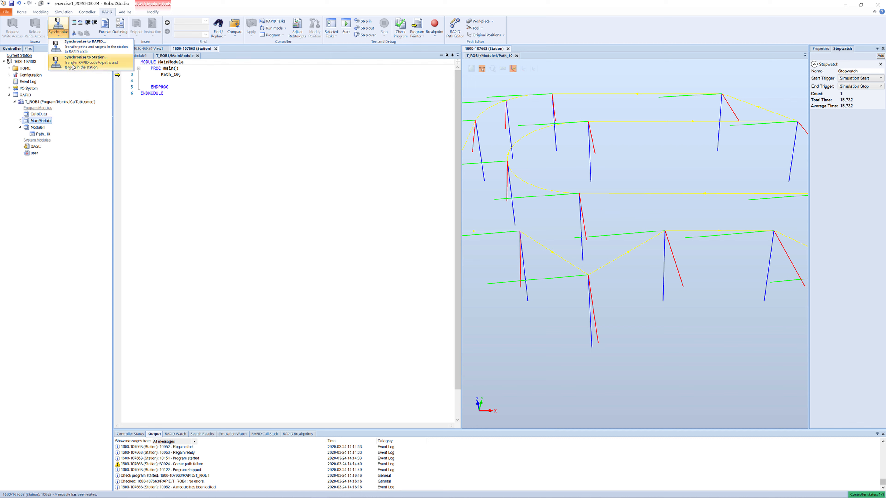
{"action": "left_click", "coordinate": [74, 61]}
{"action": "left_click", "coordinate": [398, 182]}
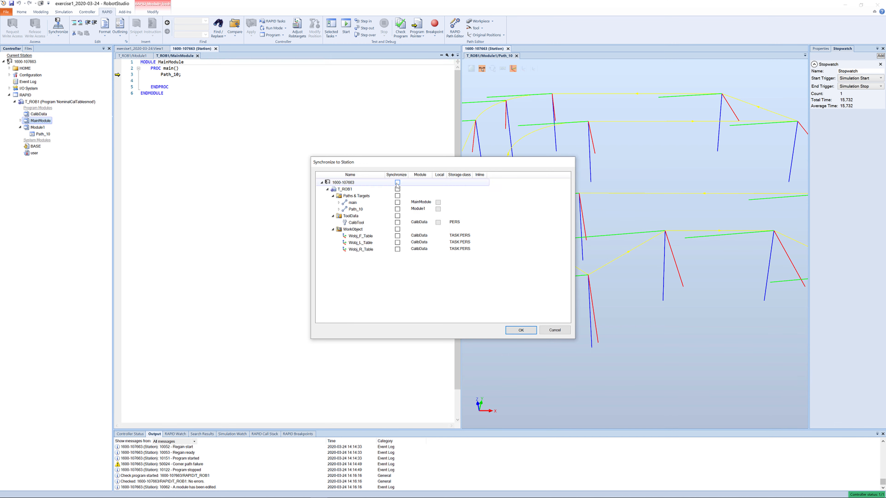
{"action": "left_click", "coordinate": [520, 330]}
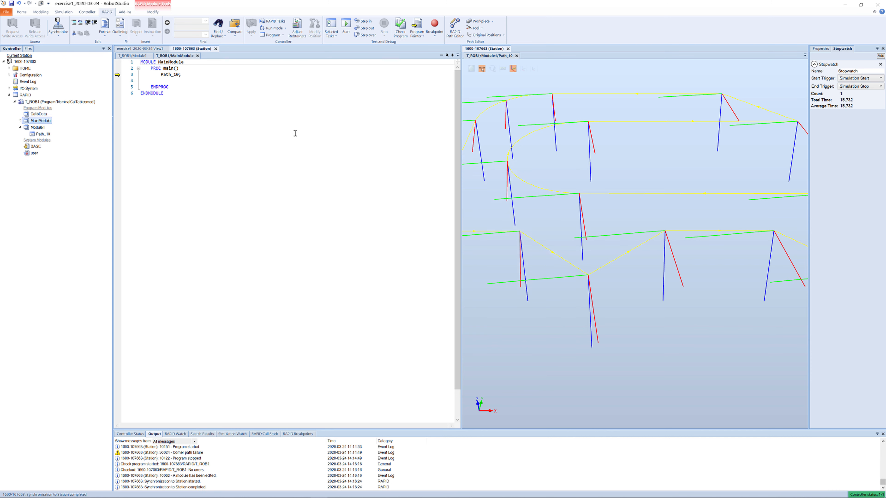
Run the simulation with the v400 and v2000 speeds to time the path with the stopwatch.
{"action": "left_click", "coordinate": [63, 12]}
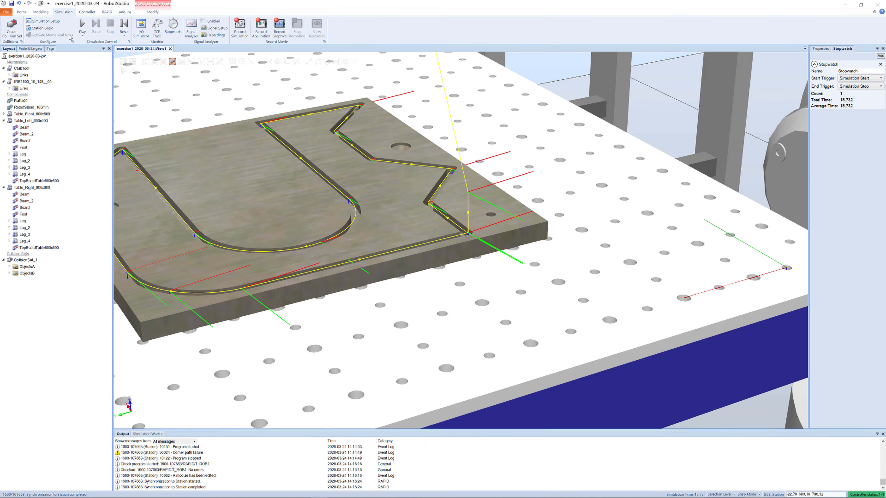
{"action": "left_click", "coordinate": [82, 28]}
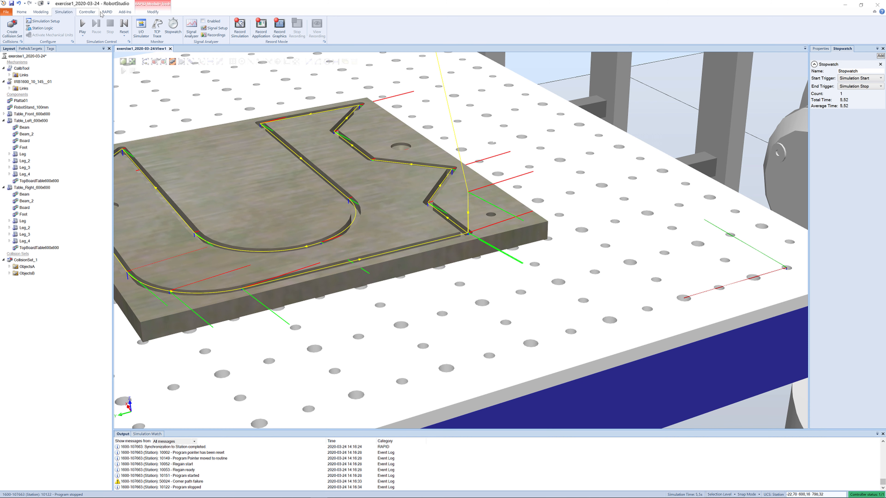
Replace every z1 zone with z5 throughout Module1's RAPID code.
{"action": "left_click", "coordinate": [107, 12]}
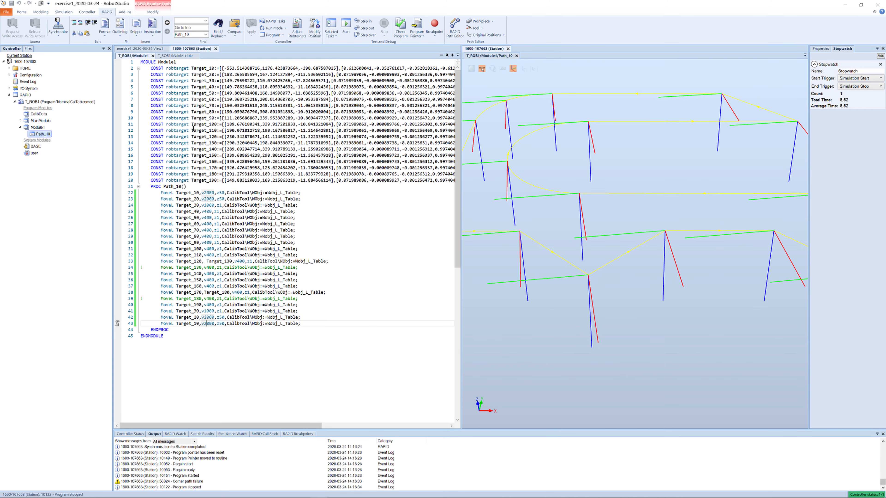
{"action": "left_click", "coordinate": [220, 36]}
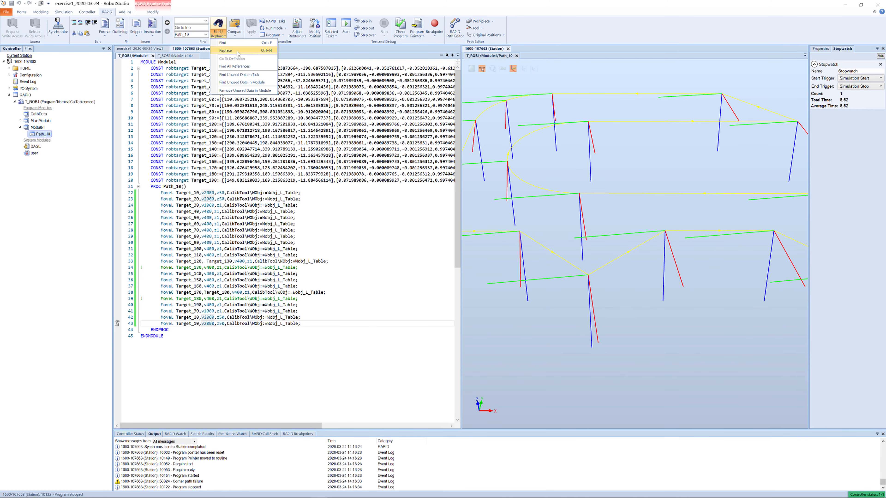
{"action": "left_click", "coordinate": [238, 51]}
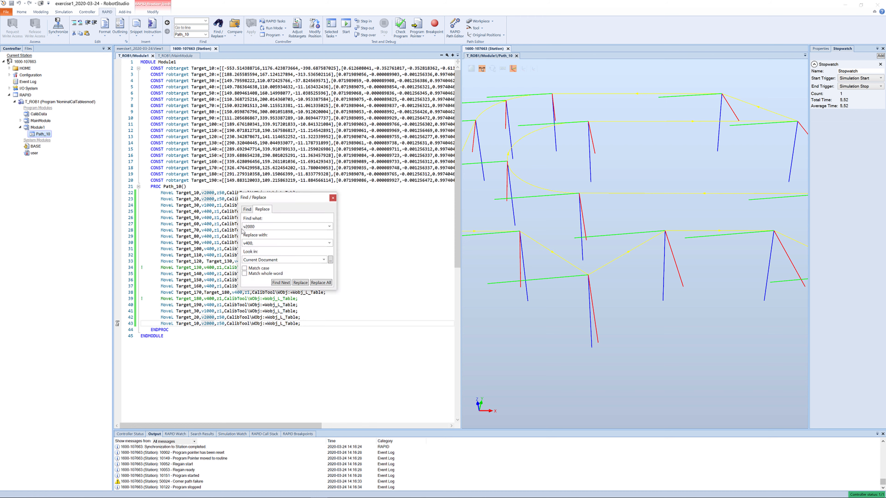
{"action": "left_click_drag", "start_coordinate": [260, 227], "coordinate": [236, 227]}
{"action": "type", "text": "z1,"}
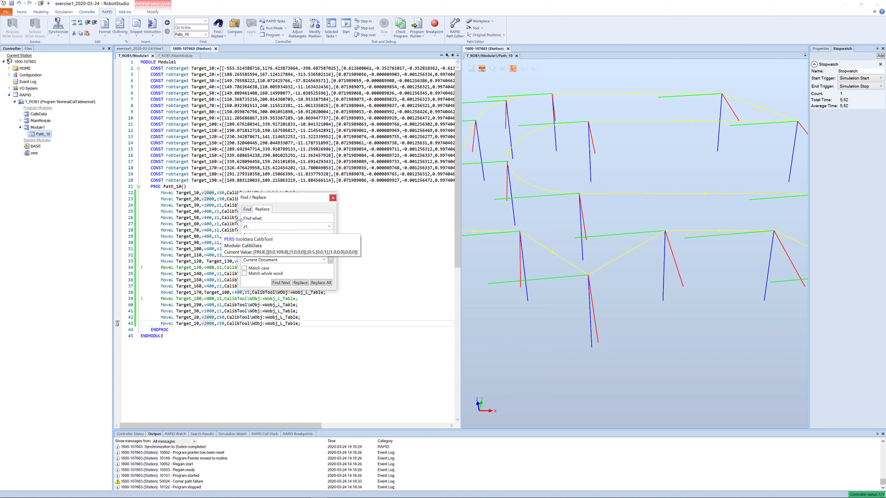
{"action": "double_click", "coordinate": [257, 244]}
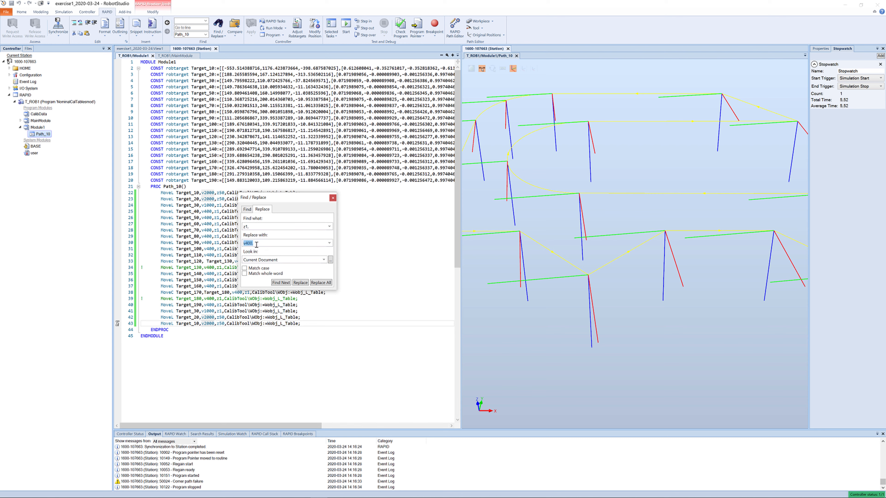
{"action": "type", "text": "z5,"}
{"action": "left_click", "coordinate": [320, 283]}
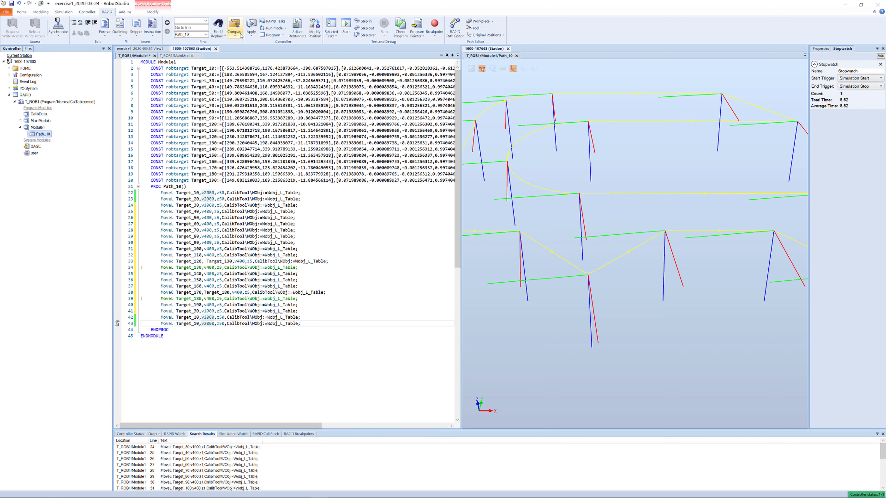
Apply the z5 zone changes to the RAPID program and synchronize all controller elements to the station.
{"action": "left_click", "coordinate": [249, 34]}
{"action": "left_click", "coordinate": [252, 42]}
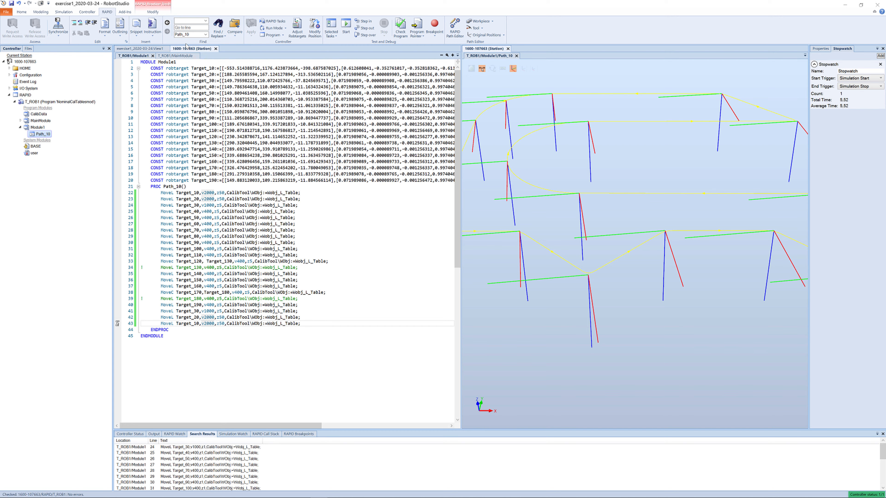
{"action": "left_click", "coordinate": [175, 56]}
{"action": "left_click", "coordinate": [155, 434]}
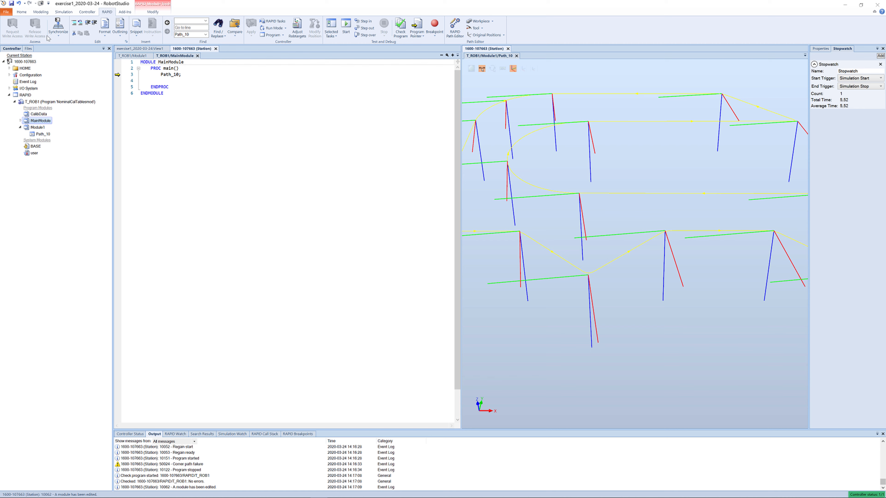
{"action": "left_click", "coordinate": [57, 32]}
{"action": "left_click", "coordinate": [84, 59]}
{"action": "left_click", "coordinate": [397, 182]}
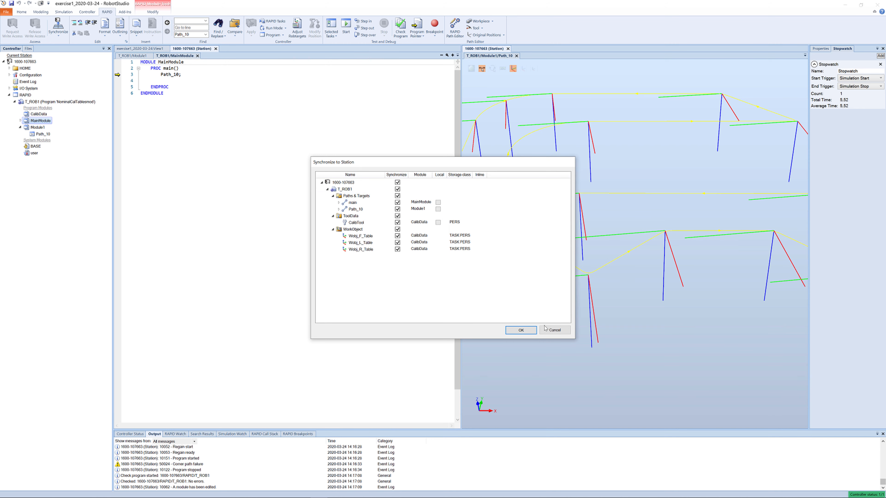
{"action": "left_click", "coordinate": [521, 330]}
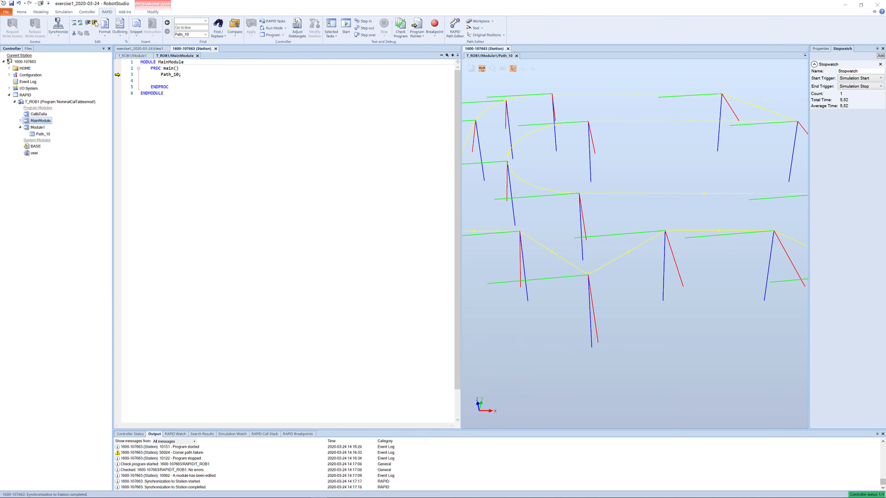
Rerun the simulation with the z5 zones to time the path, and bring the whole robot cell into view.
{"action": "left_click", "coordinate": [64, 12]}
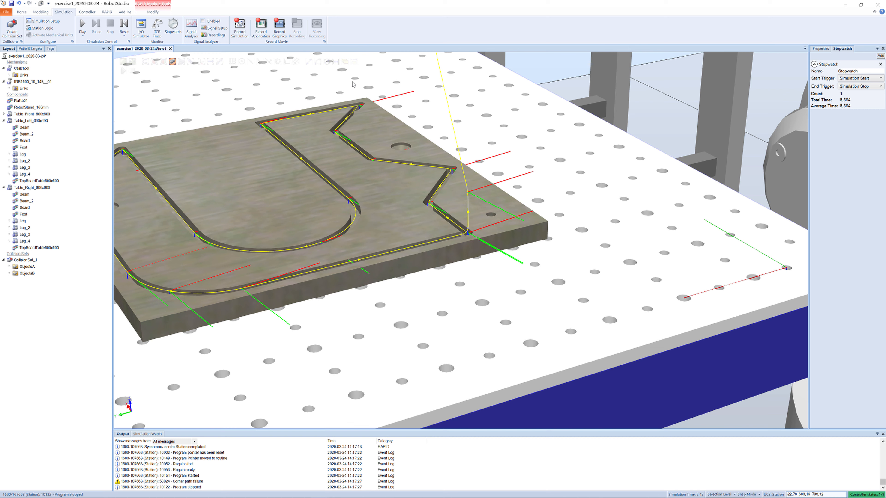
{"action": "scroll", "coordinate": [353, 84], "scroll_direction": "down", "scroll_amount": 6}
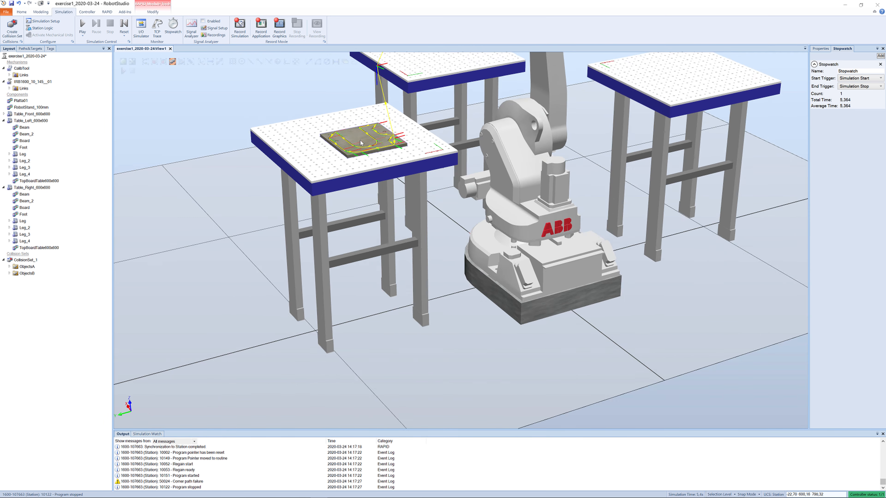
{"action": "scroll", "coordinate": [361, 142], "scroll_direction": "down", "scroll_amount": 2}
{"action": "left_click", "coordinate": [361, 143]}
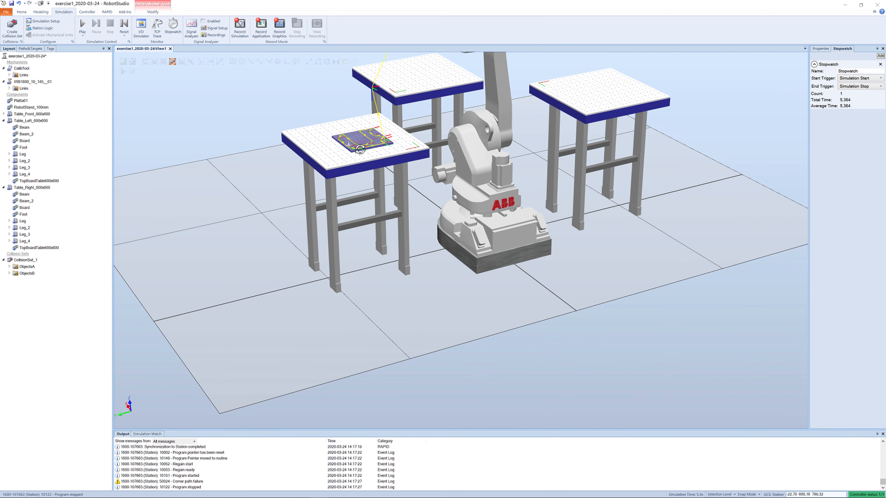
{"action": "left_click_drag", "start_coordinate": [360, 143], "coordinate": [345, 154], "text": "ctrl+shift"}
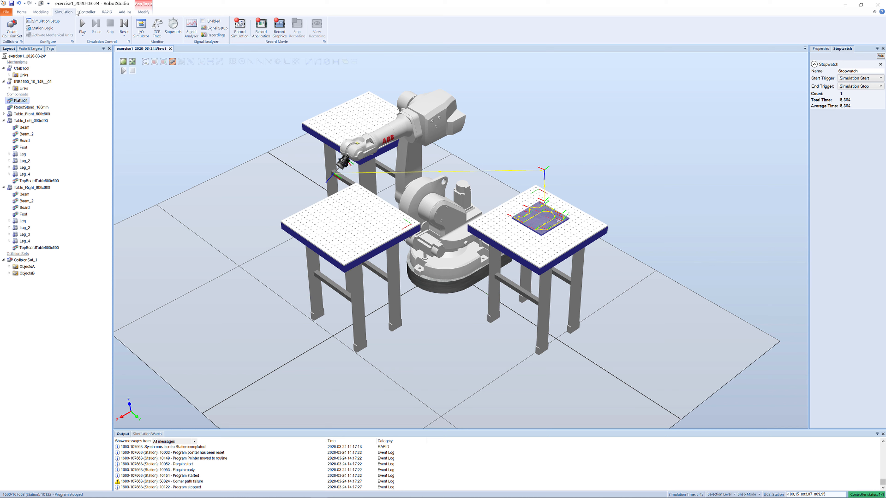
{"action": "left_click", "coordinate": [21, 11]}
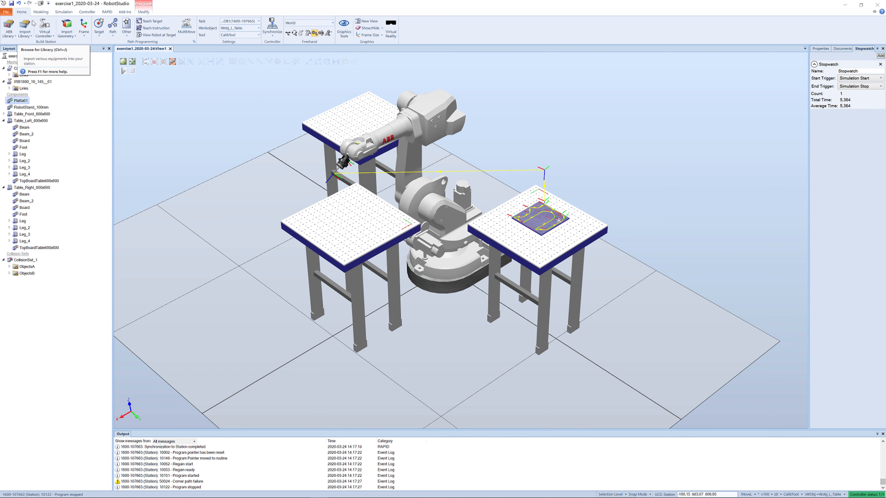
{"action": "left_click", "coordinate": [62, 12]}
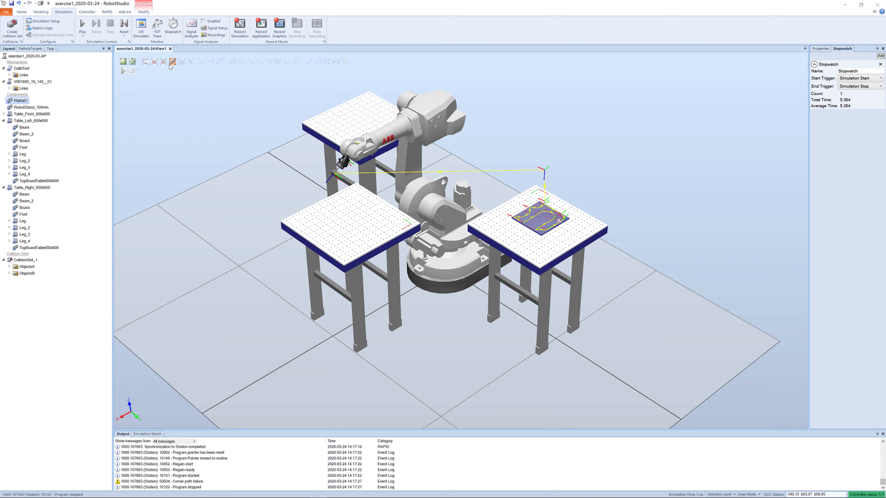